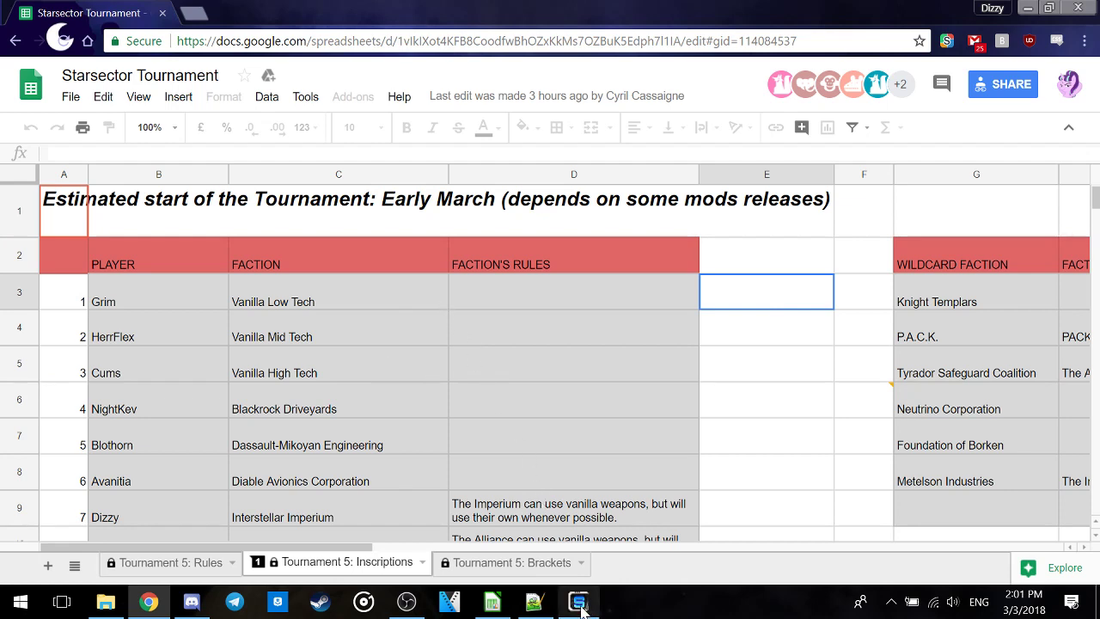
- Switch to Starsector and select the PvP mission from the missions list
mouse_move(579, 601)
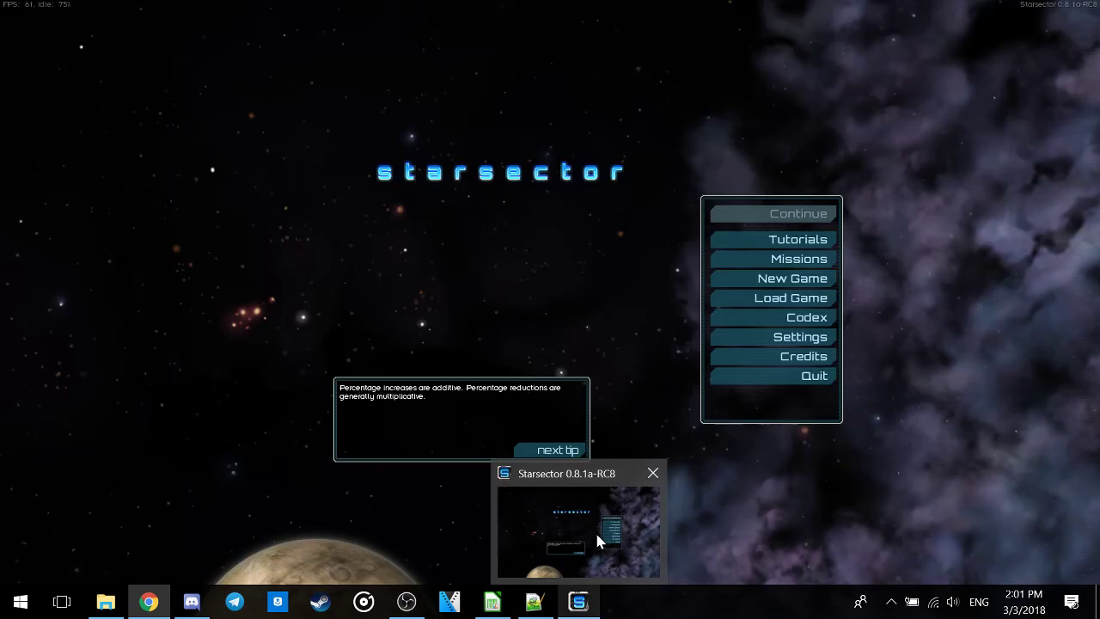
click(597, 540)
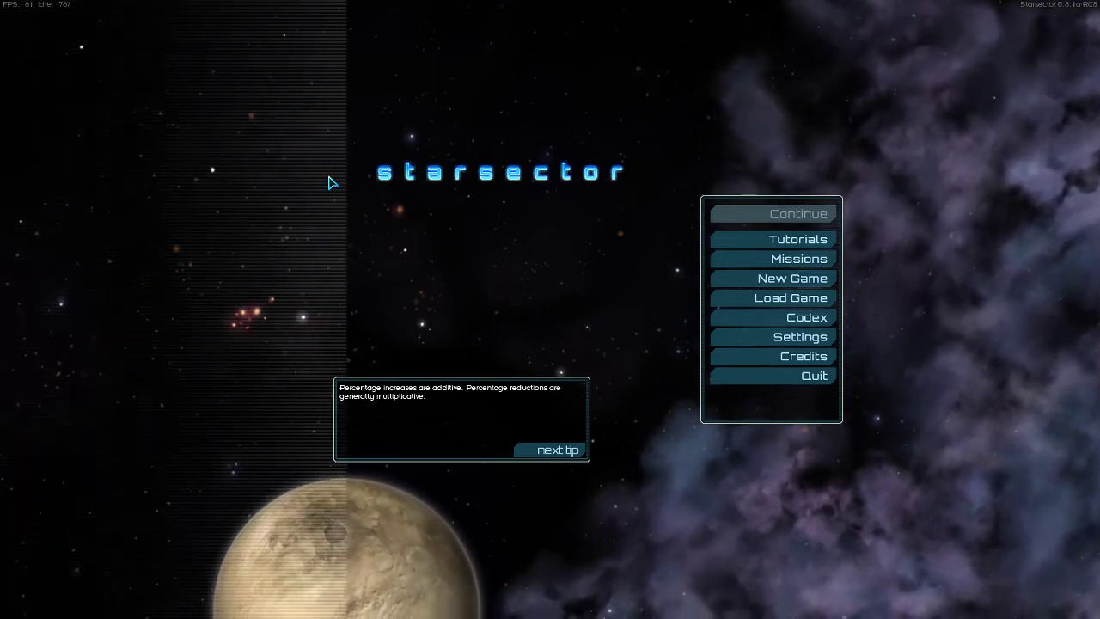
click(732, 270)
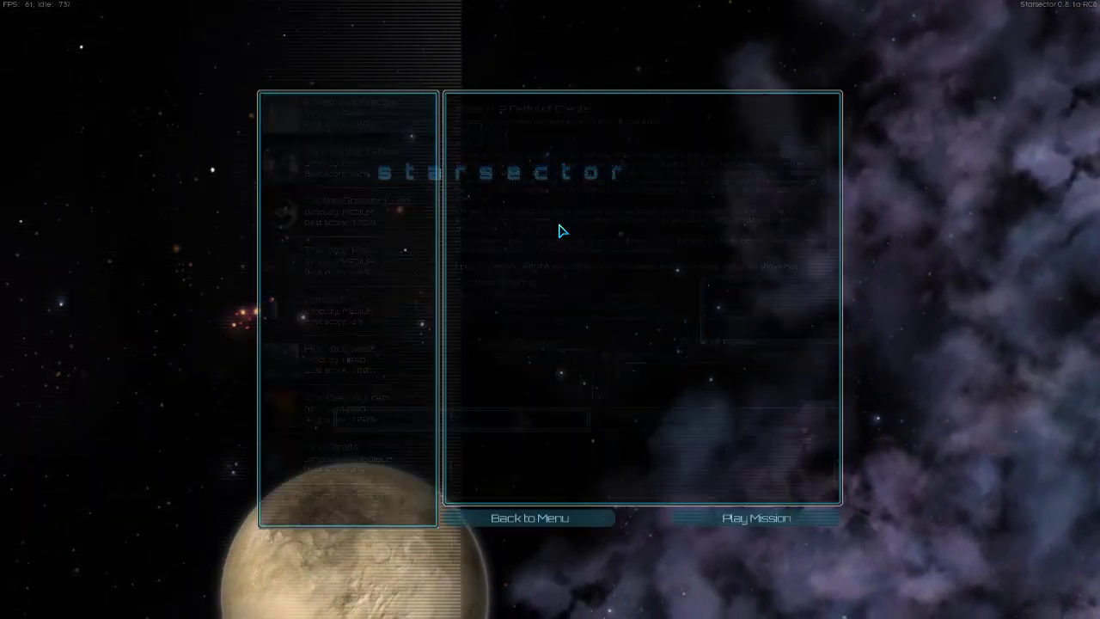
scroll(349, 248, down, 10)
click(348, 247)
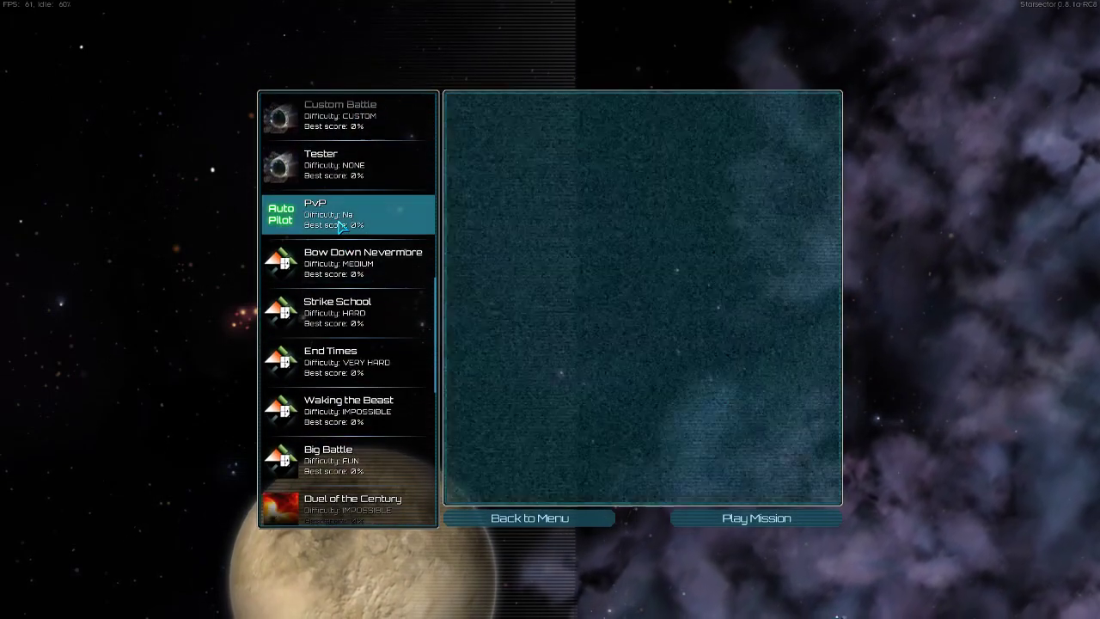
scroll(349, 249, up, 1)
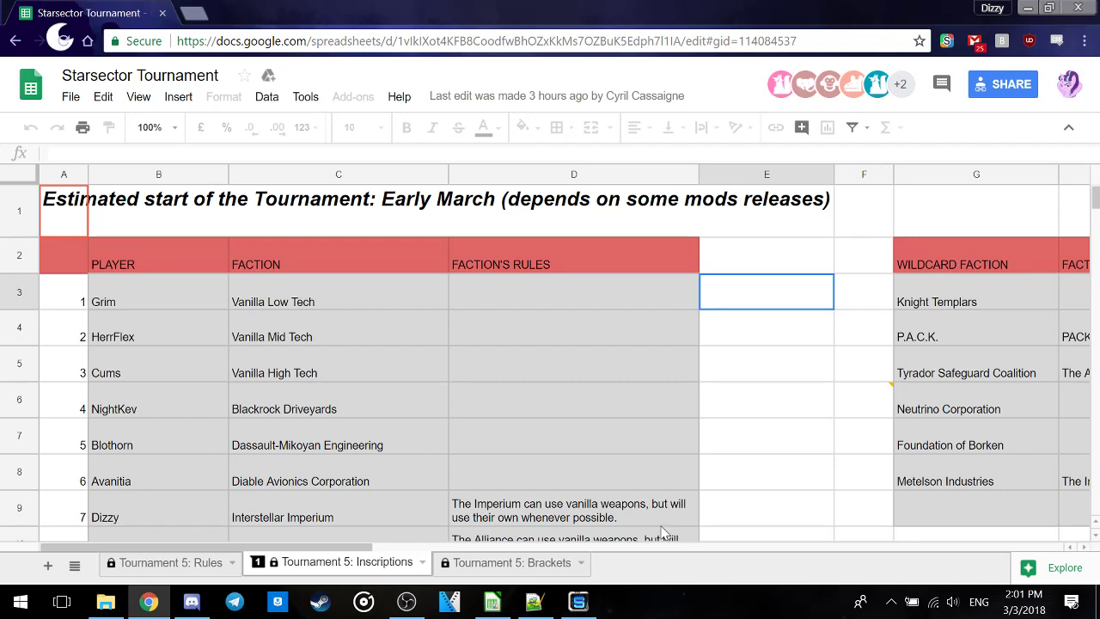
- In File Explorer, open the PvP folder inside the AI Battles mod and move the window aside
mouse_move(112, 601)
click(124, 545)
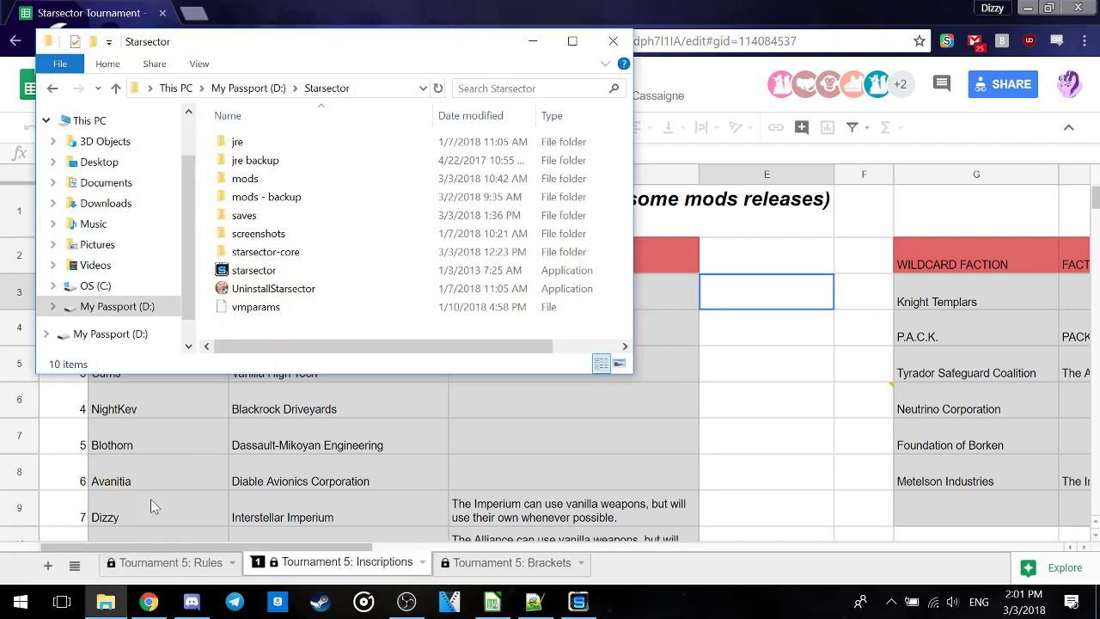
double_click(297, 179)
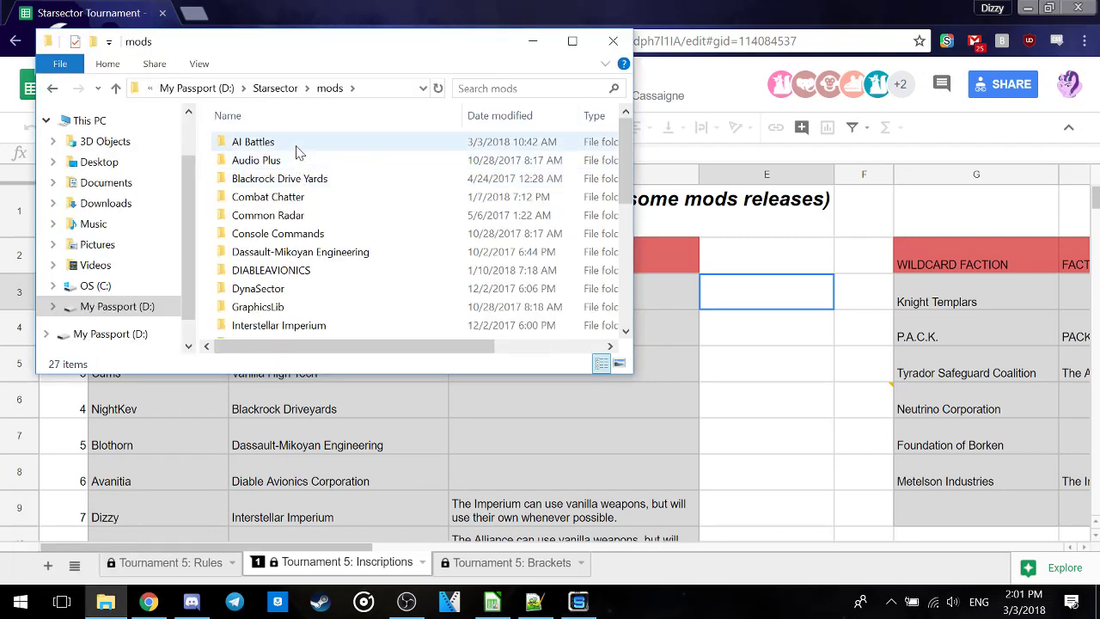
double_click(297, 148)
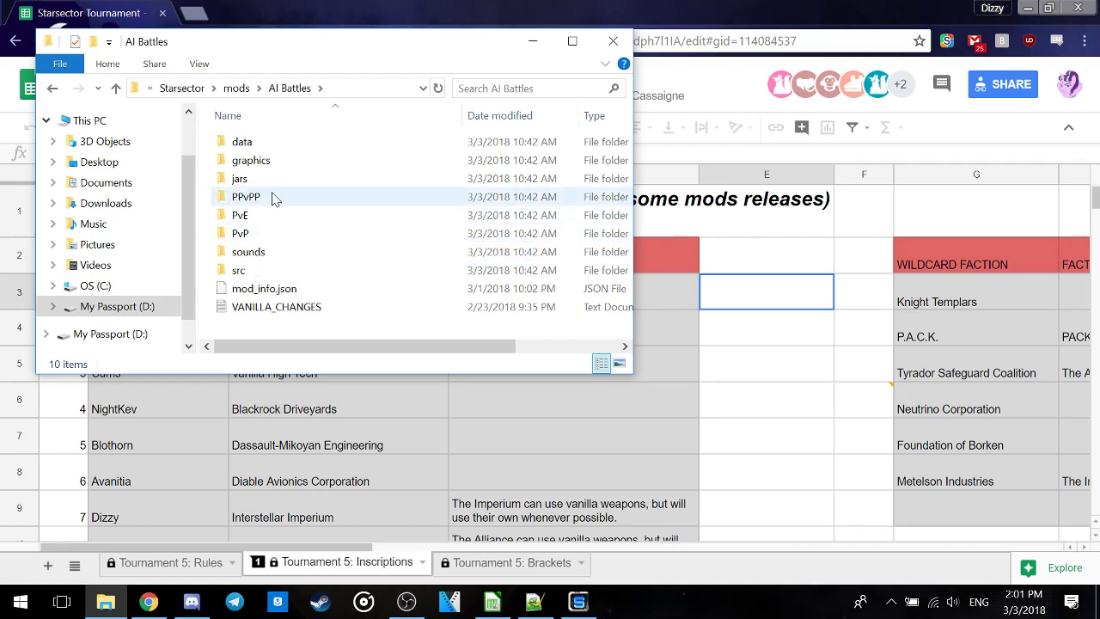
double_click(257, 234)
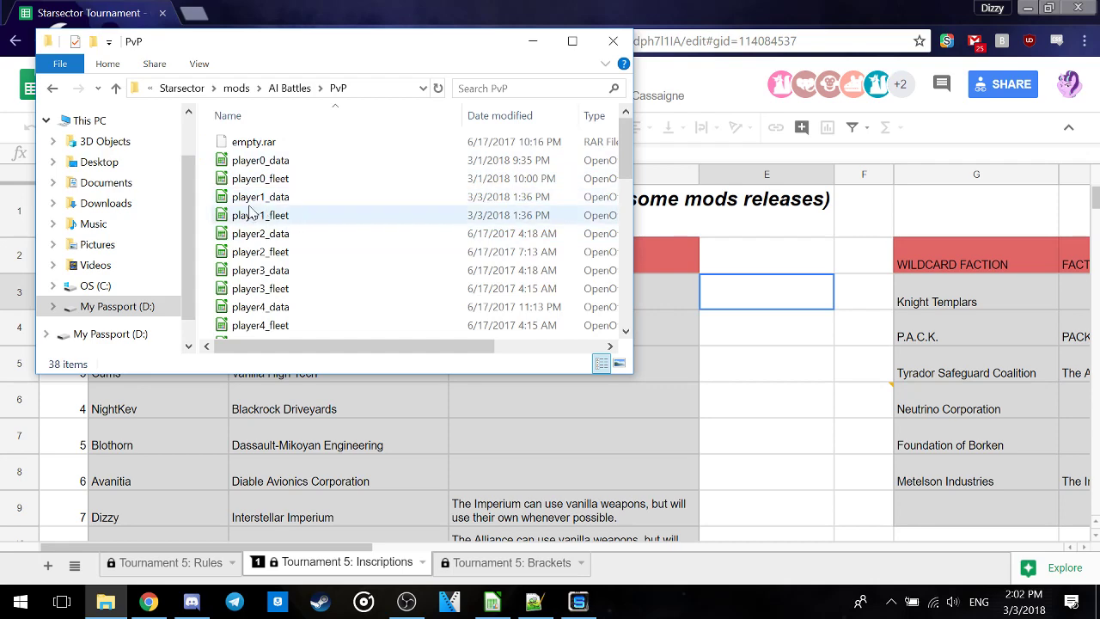
drag(247, 54, 355, 55)
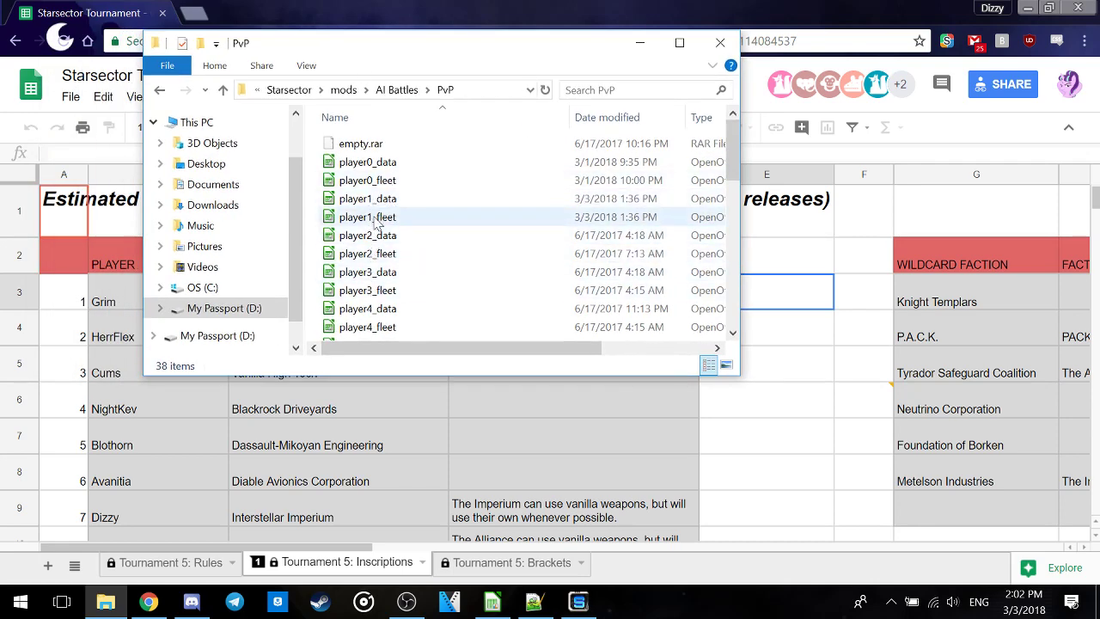
drag(251, 50, 556, 64)
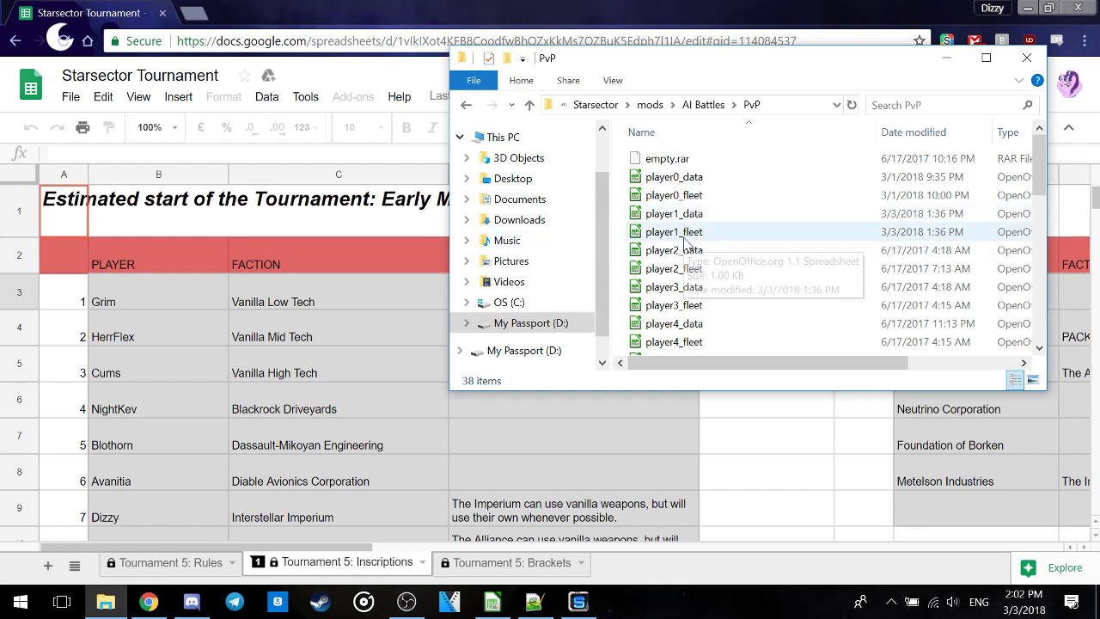
- Switch to Notepad++ and review the header and the player entry in player1_data.csv, glancing at player1_fleet.csv
click(552, 609)
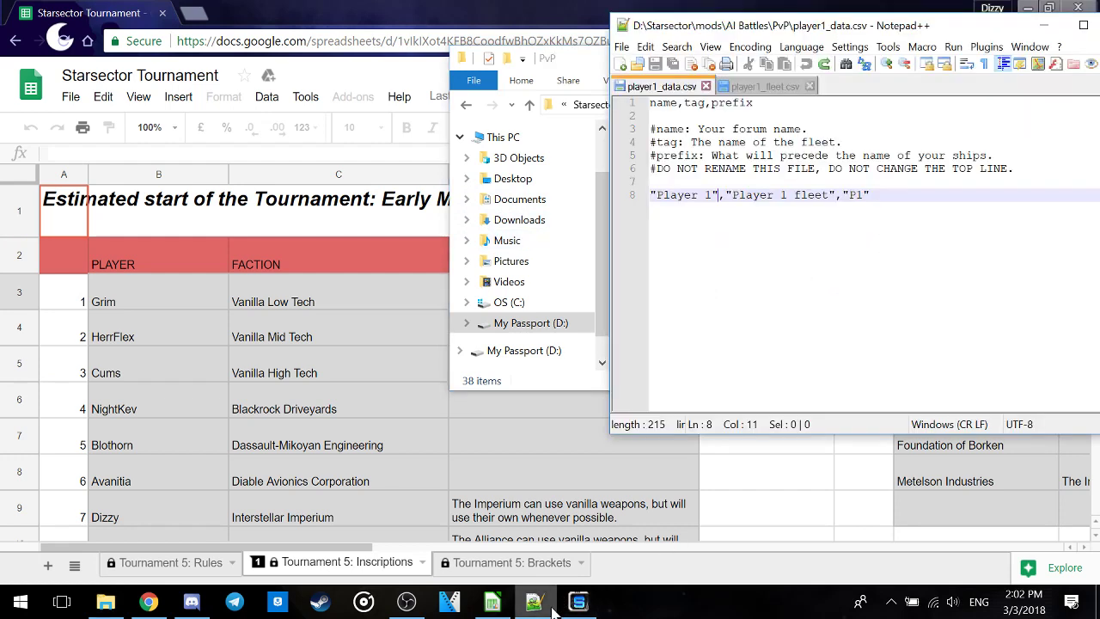
drag(792, 28, 225, 64)
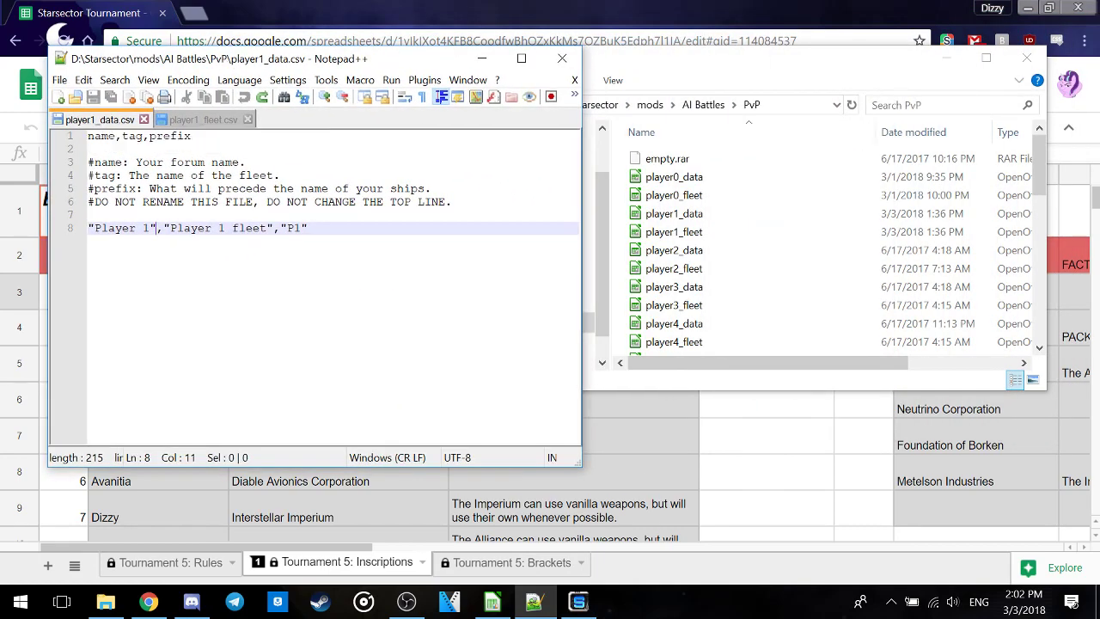
click(218, 122)
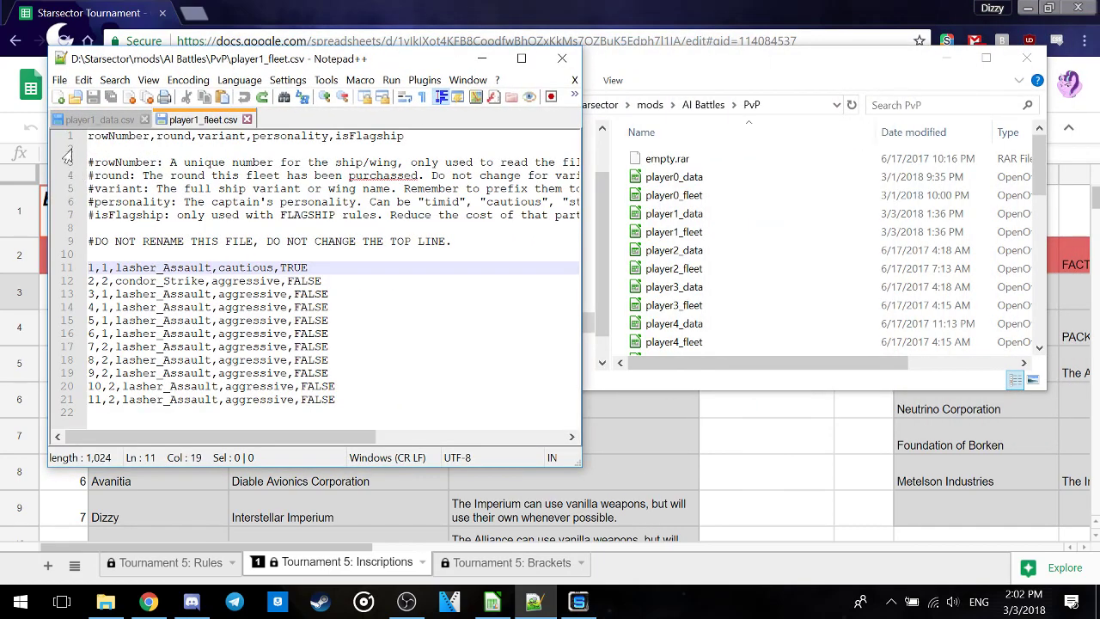
click(96, 121)
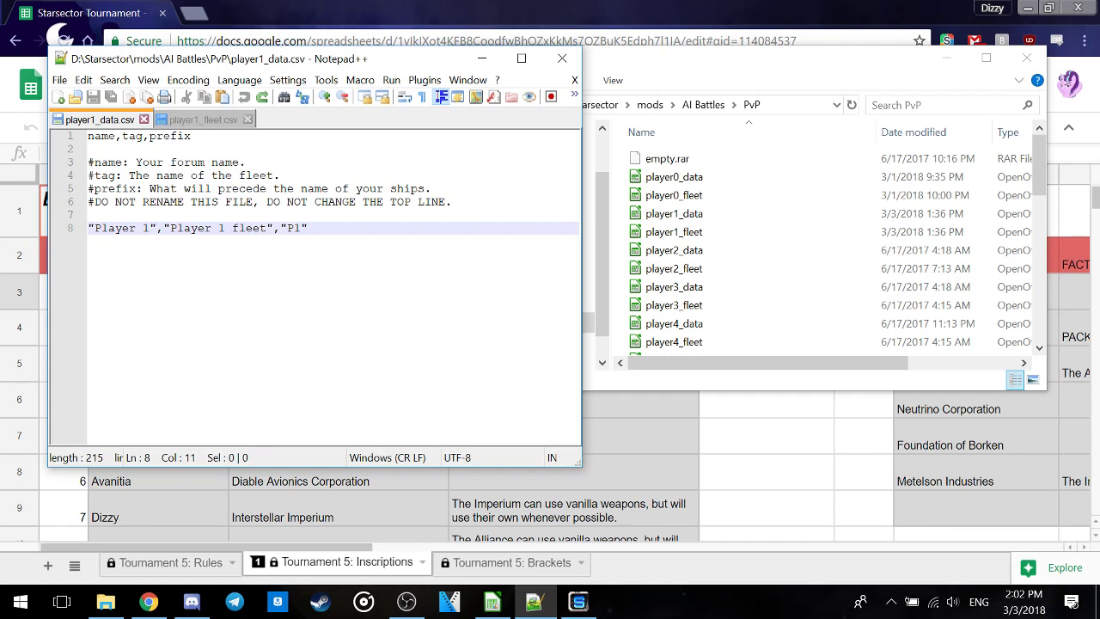
drag(88, 136, 191, 136)
click(190, 136)
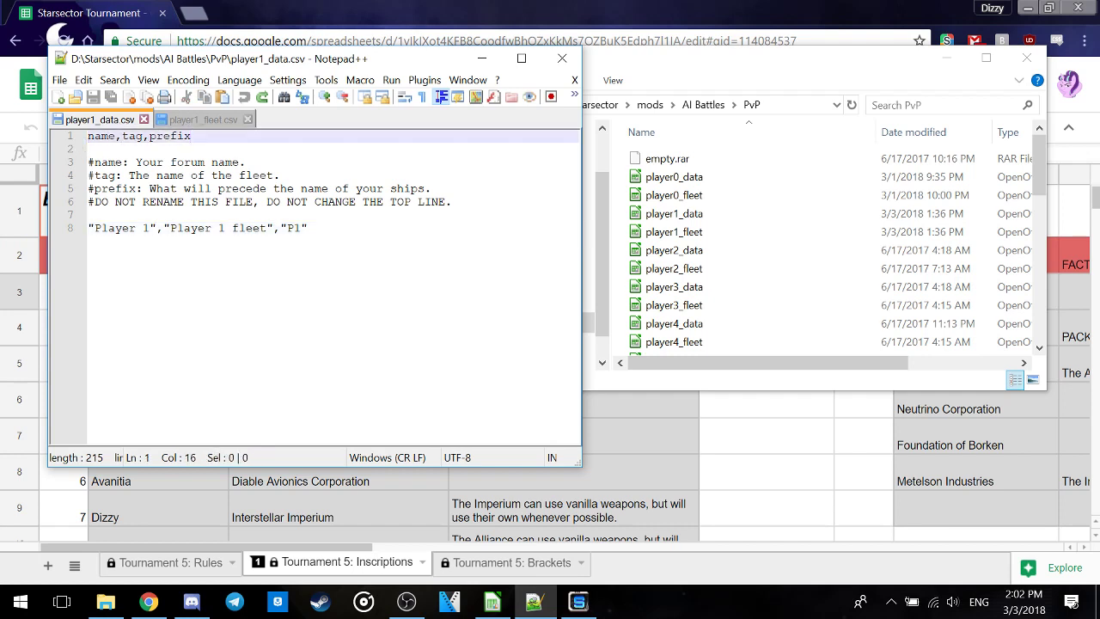
drag(307, 228, 87, 227)
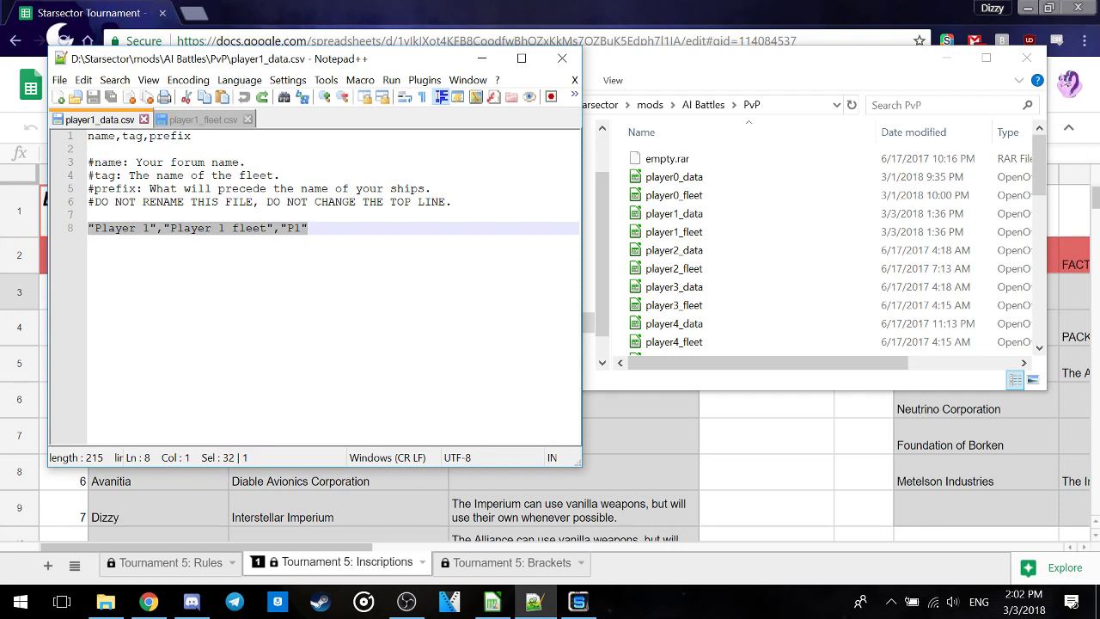
- Replace the player name in the last line of player1_data.csv with Guide Video
click(138, 232)
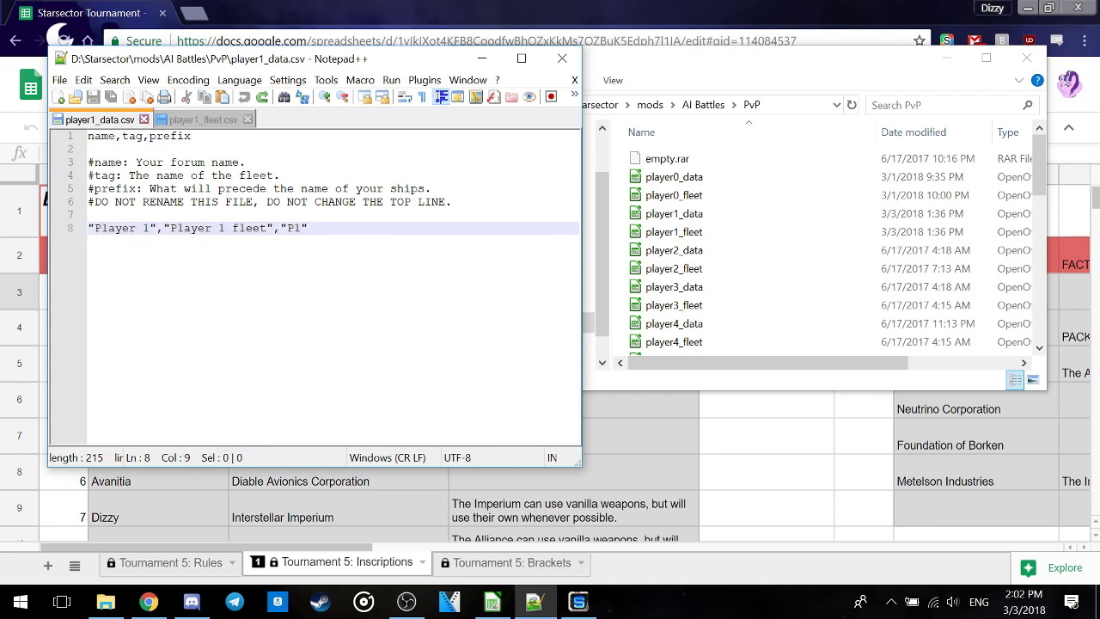
key(Right)
key(Right)
key(shift+Home)
text(Guide Video)
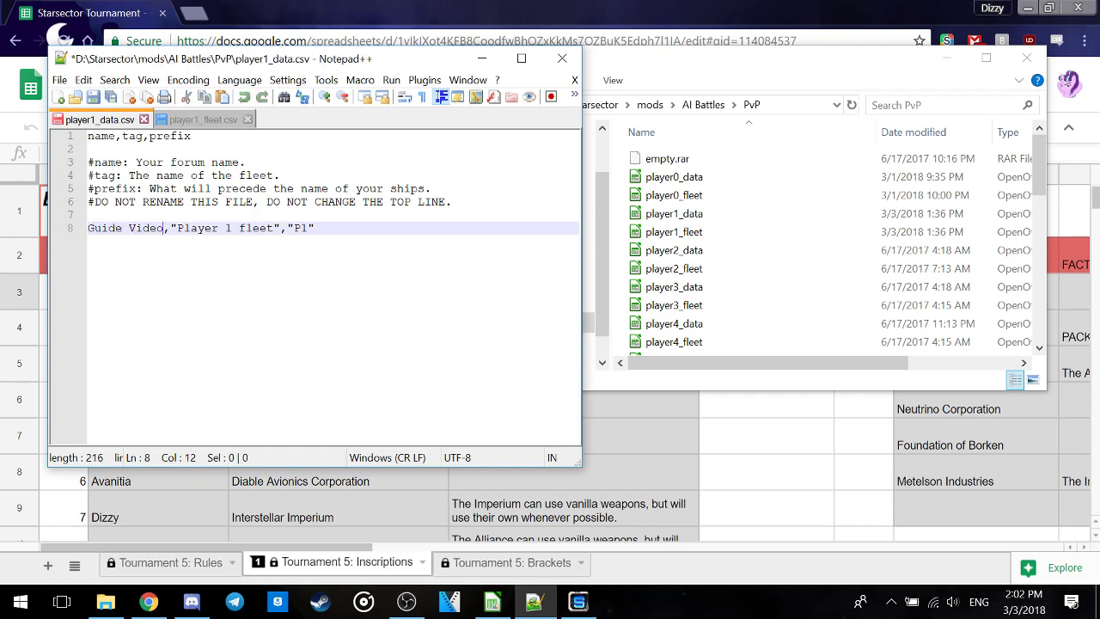
- Replace the quoted fleet name in the last line of player1_data.csv with Guide Fleet
key(ctrl+Home)
key(ctrl+End)
key(Left)
key(Left)
key(Left)
key(Left)
key(Left)
key(shift+Left)
key(shift+Left)
key(shift+Left)
key(shift+Left)
key(shift+Left)
key(shift+Left)
key(shift+Left)
key(shift+Left)
key(shift+Left)
key(shift+Left)
key(shift+Left)
key(shift+Left)
key(shift+Left)
key(shift+Left)
key(shift+Left)
key(shift+Left)
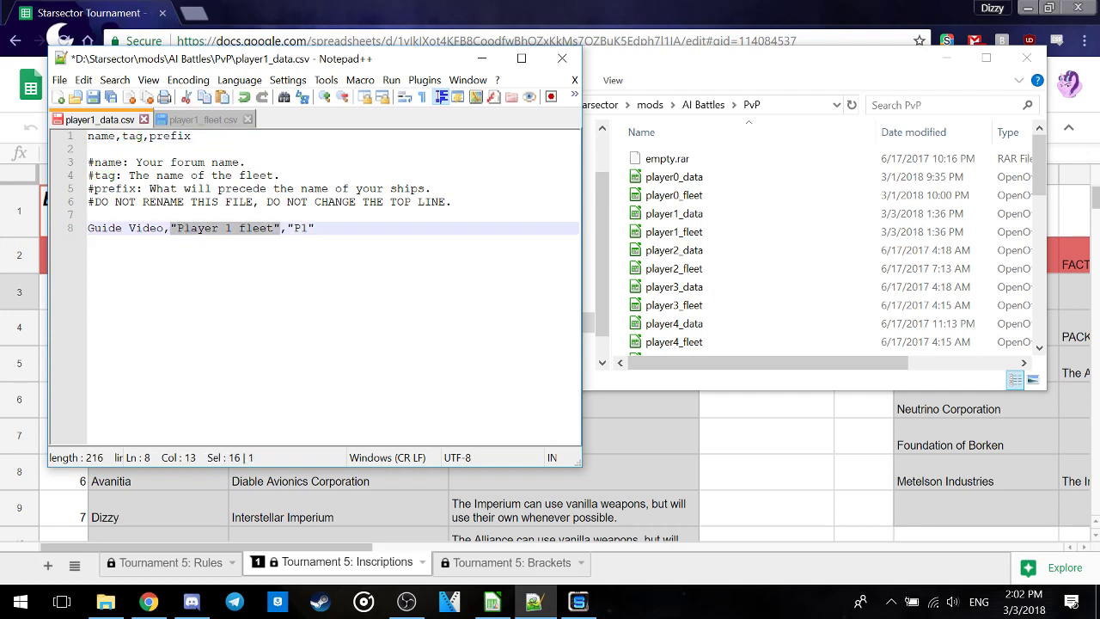
text(Guide Fl)
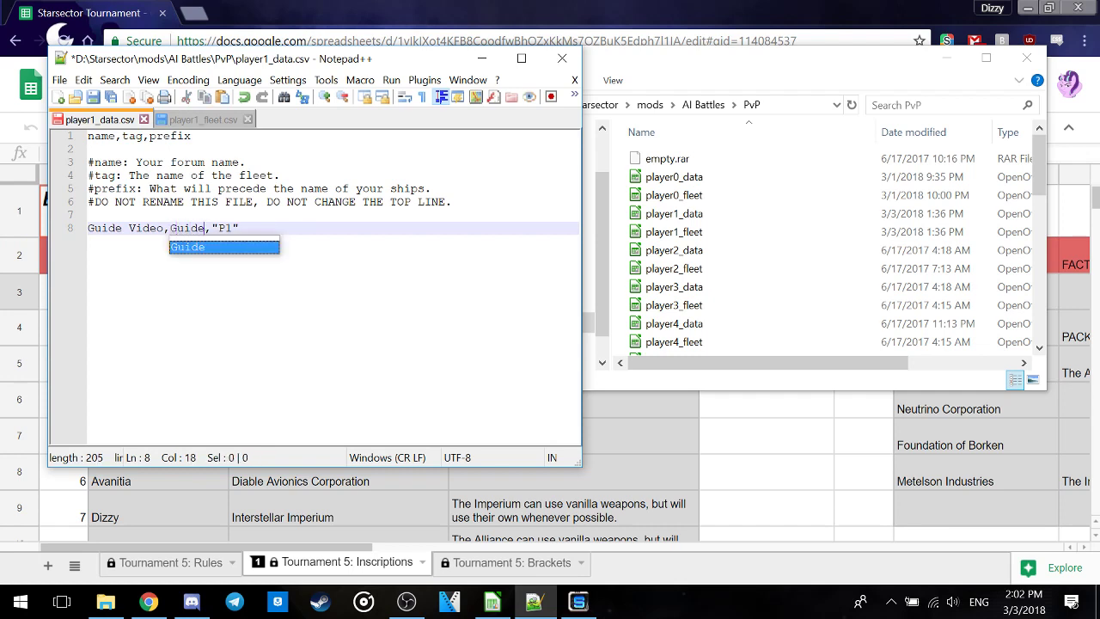
text(eet)
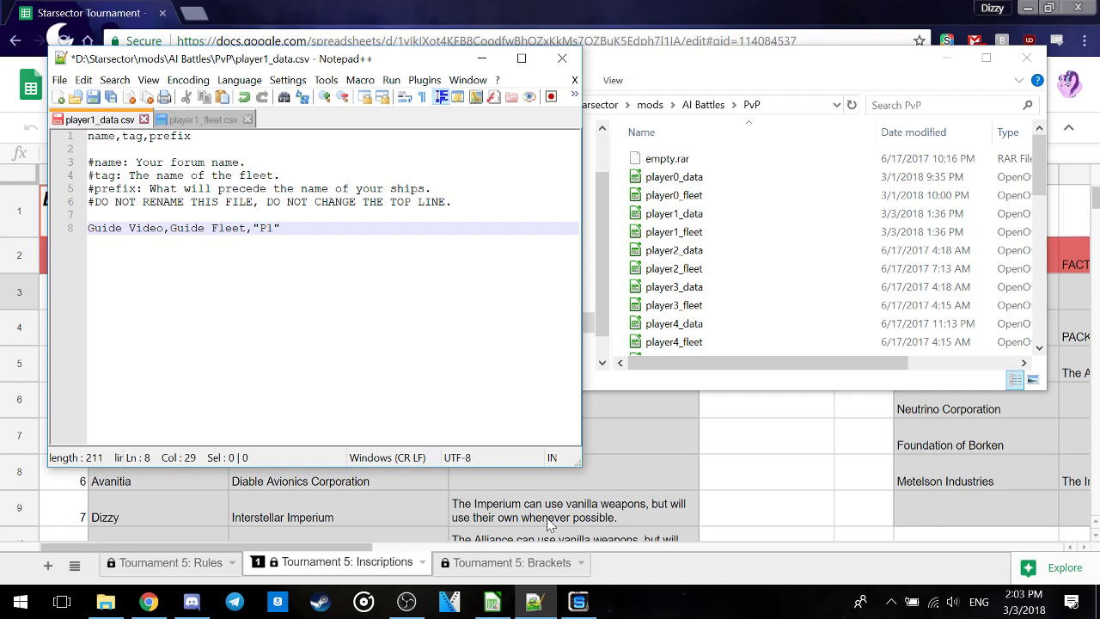
- Check the ship prefix in Starsector's PvP mission, then set it to GVF in player1_data.csv in Notepad++ and save the file
click(578, 602)
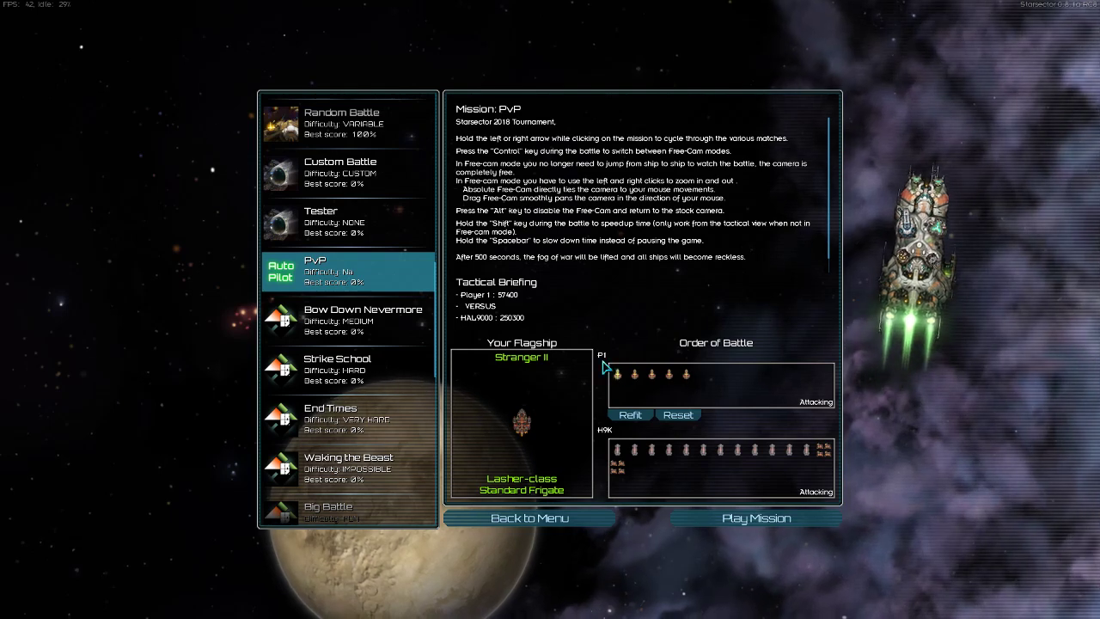
mouse_move(601, 372)
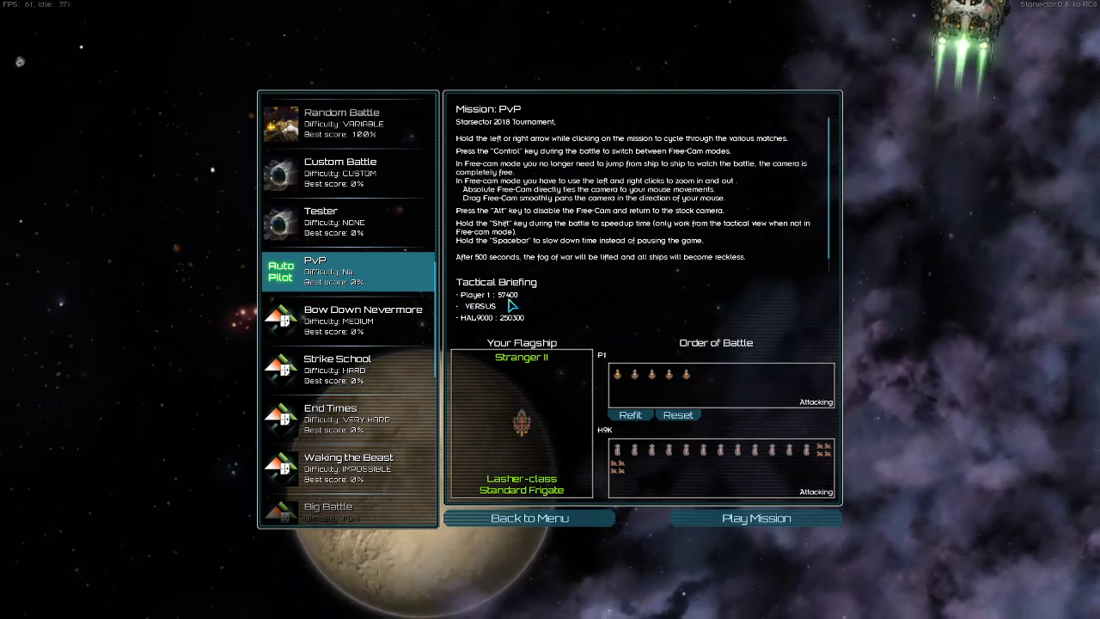
key(alt+Tab)
double_click(266, 228)
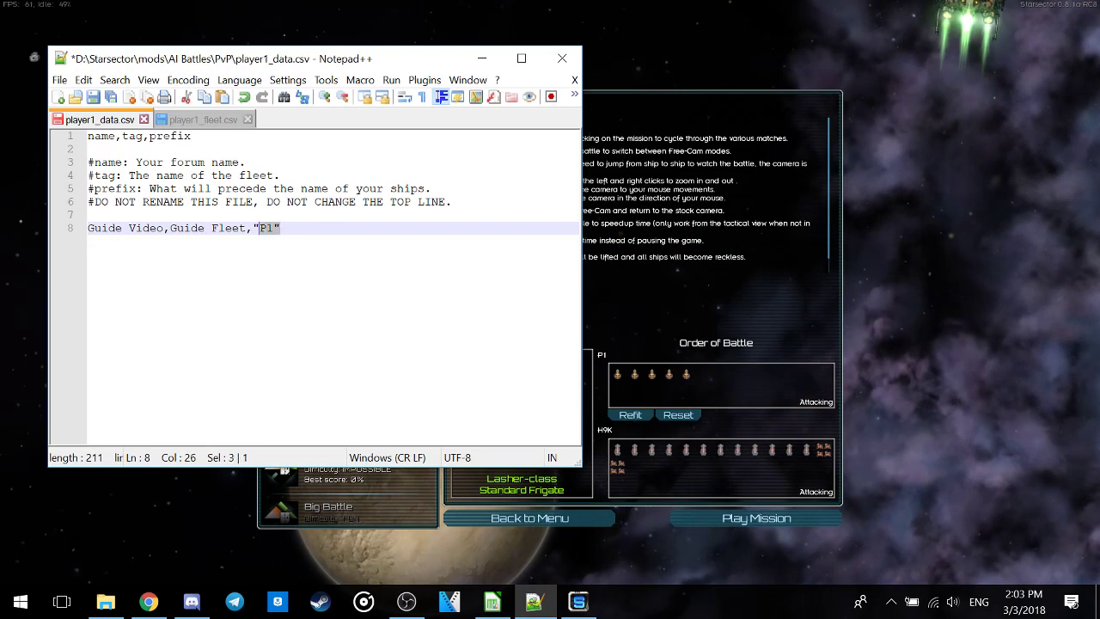
key(shift+Left)
text(GVF)
click(59, 79)
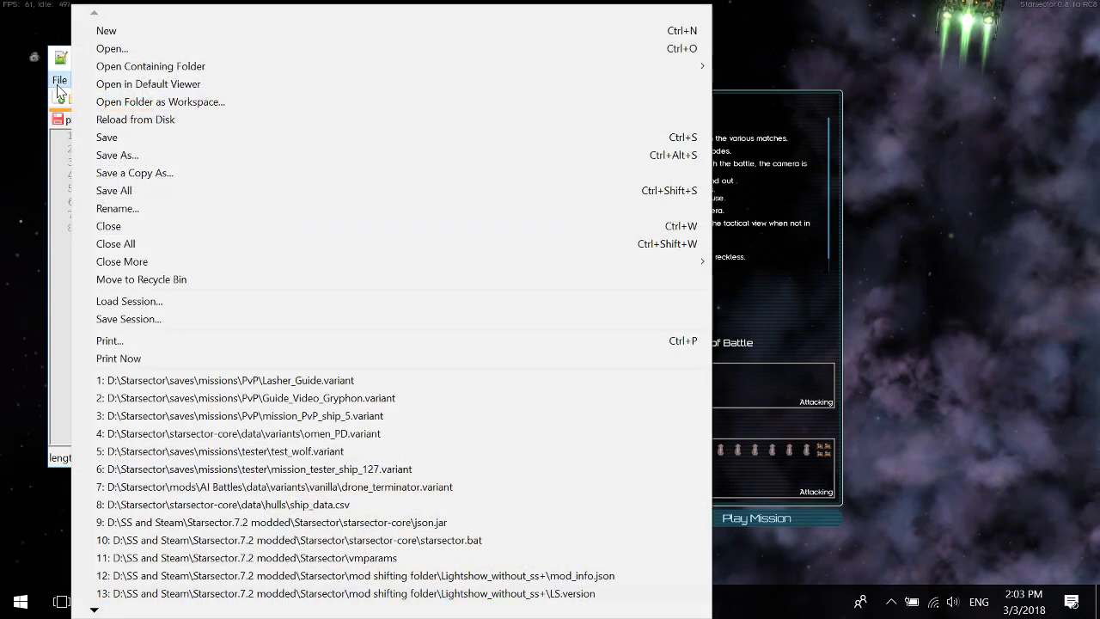
click(114, 148)
key(ctrl+s)
- Switch to Starsector and reload the PvP mission to check the player name and fleet prefix
key(alt+Tab)
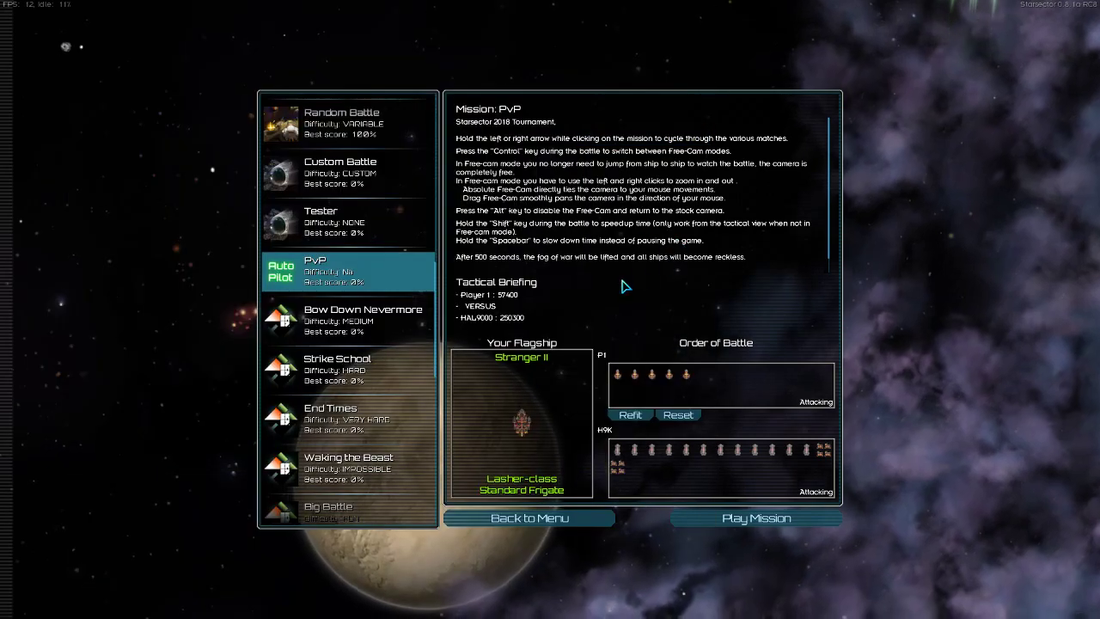
click(311, 279)
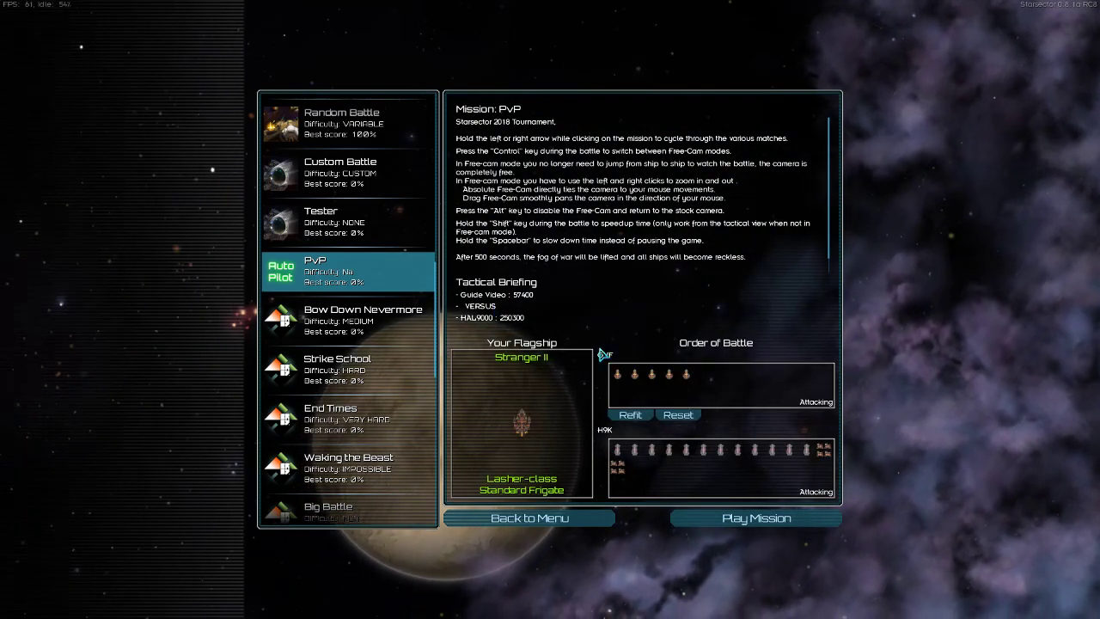
mouse_move(623, 384)
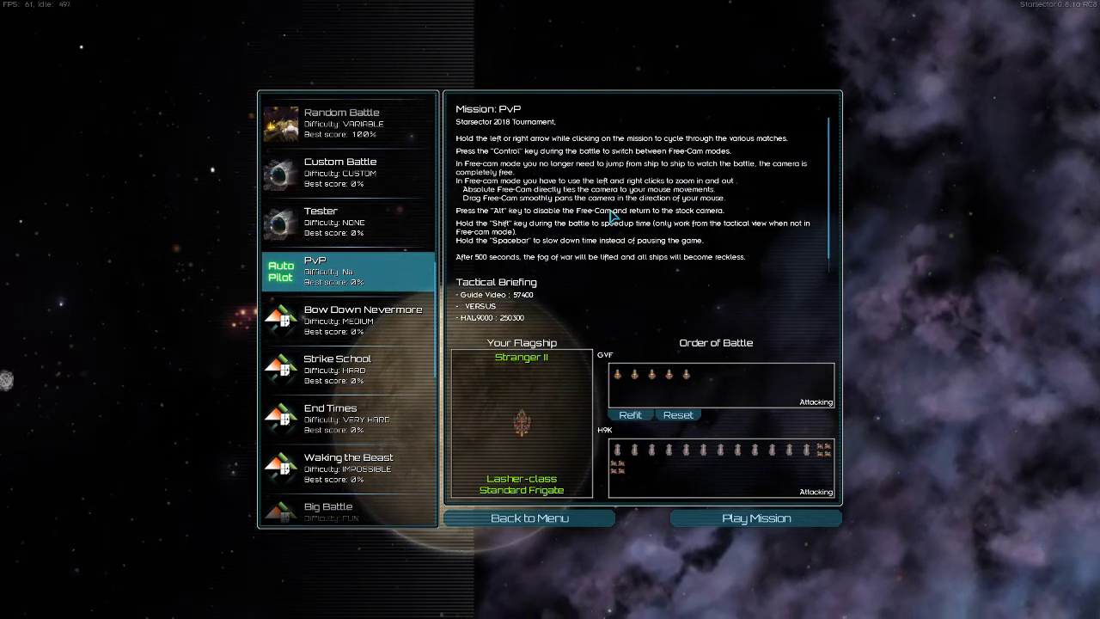
- Switch to Notepad++, open player1_fleet.csv and examine its header columns and the comment lines explaining them
key(alt+Tab)
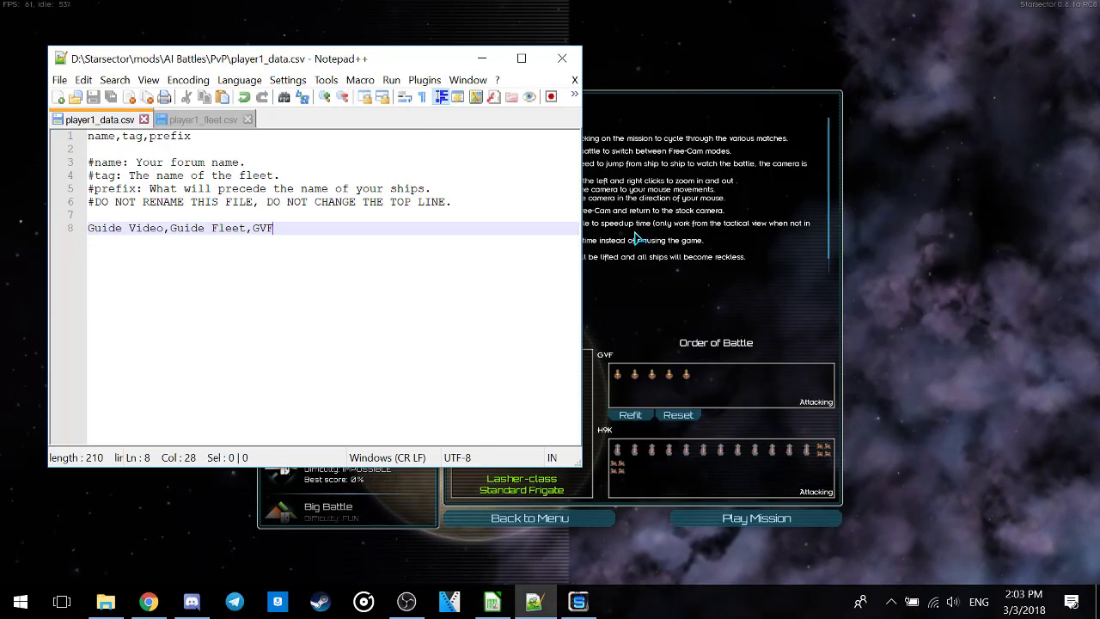
click(182, 120)
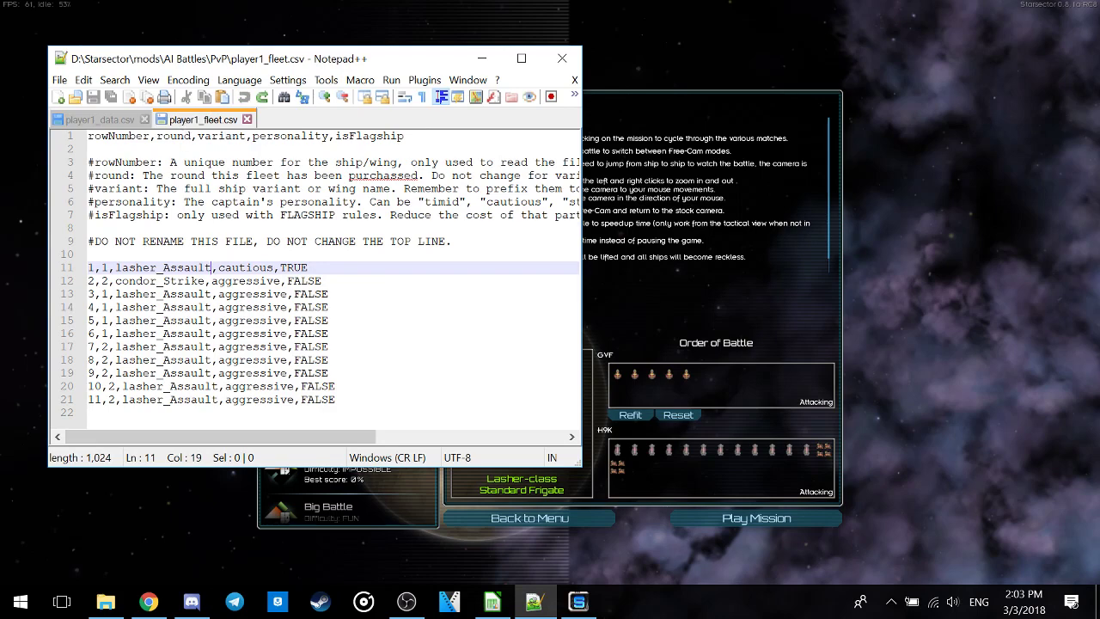
drag(286, 56, 249, 23)
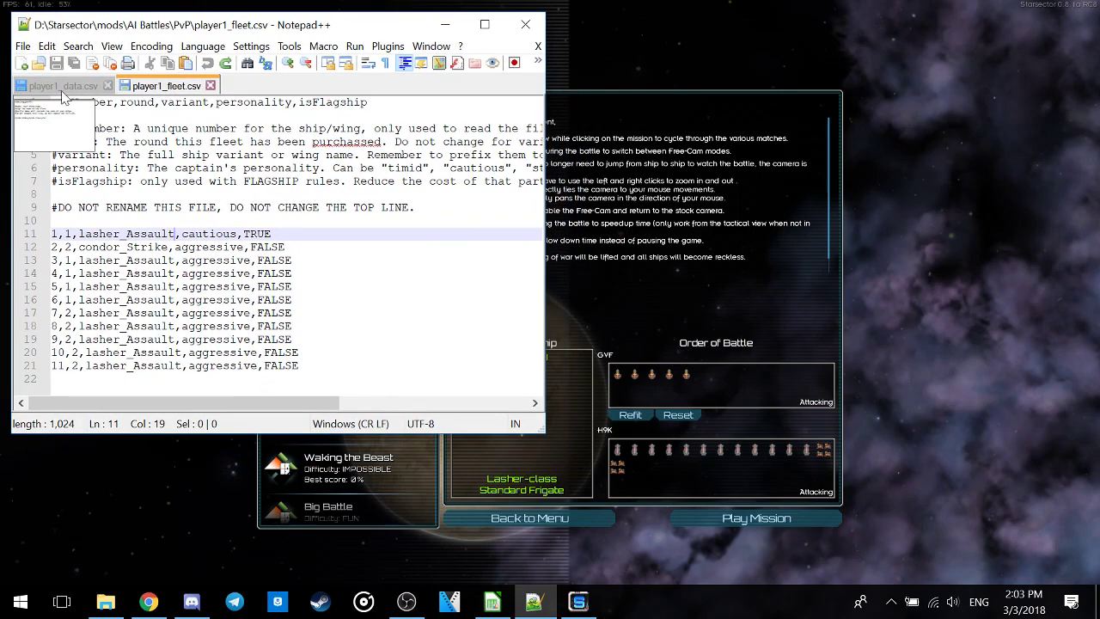
drag(369, 103, 40, 105)
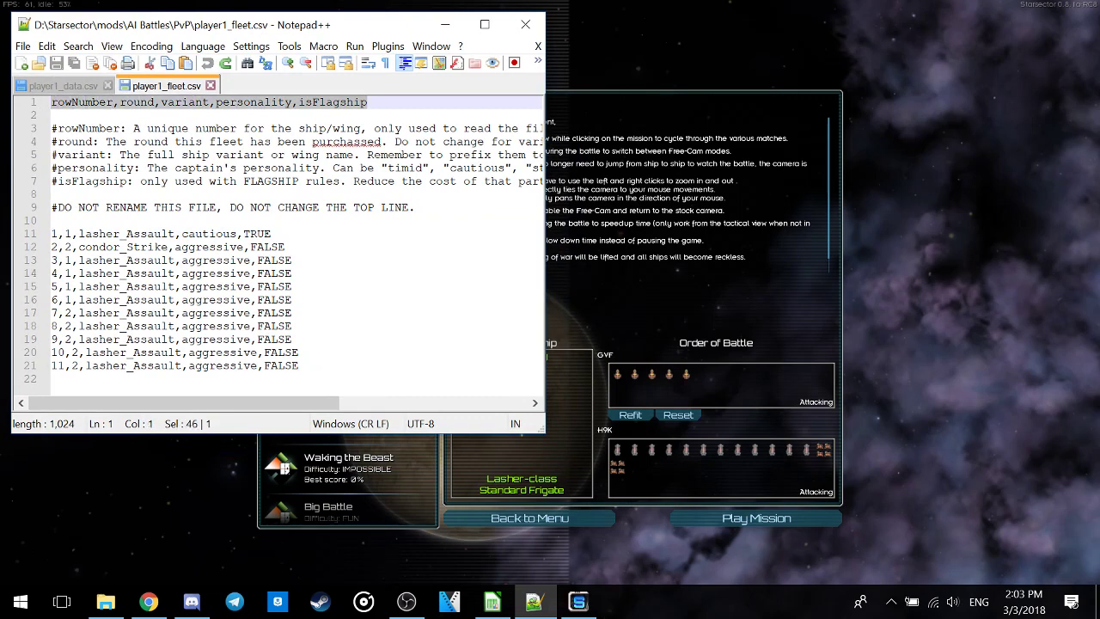
double_click(108, 102)
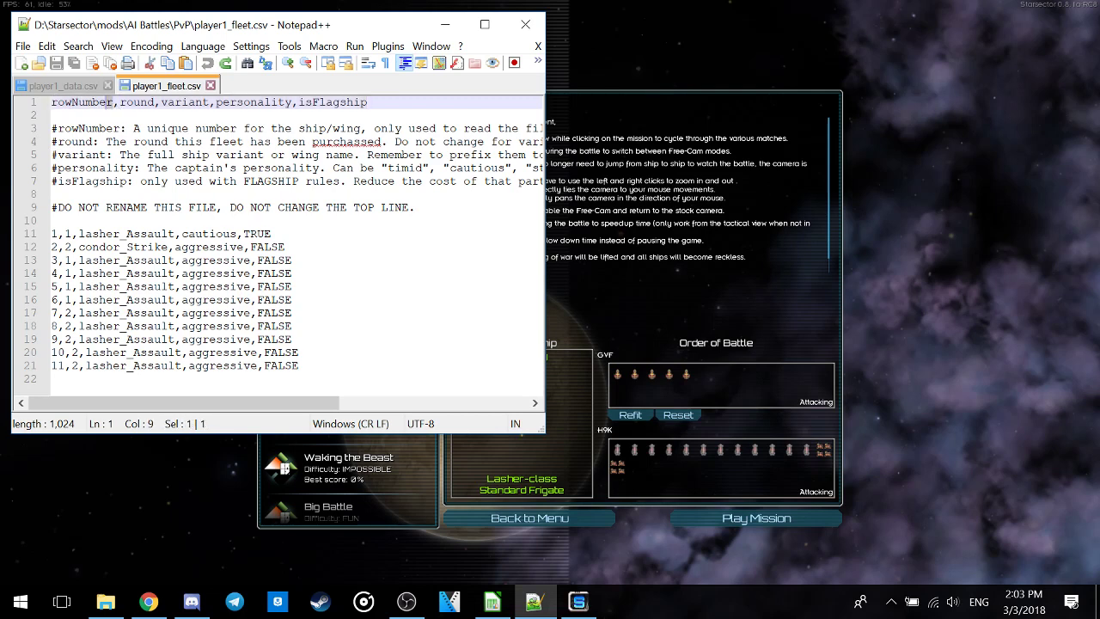
drag(158, 102, 212, 102)
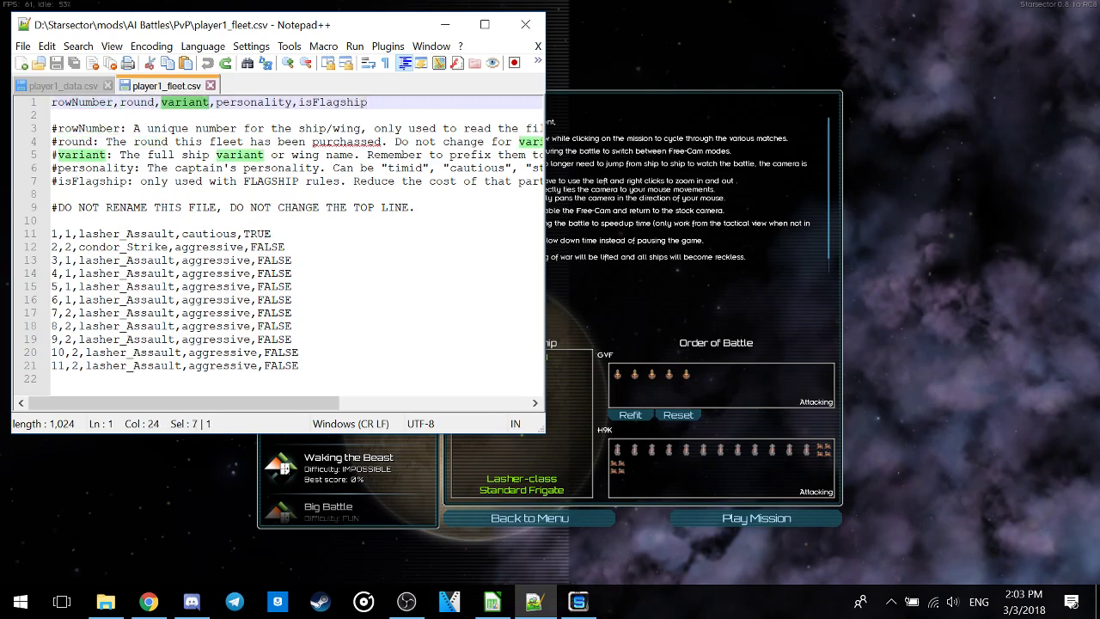
double_click(253, 103)
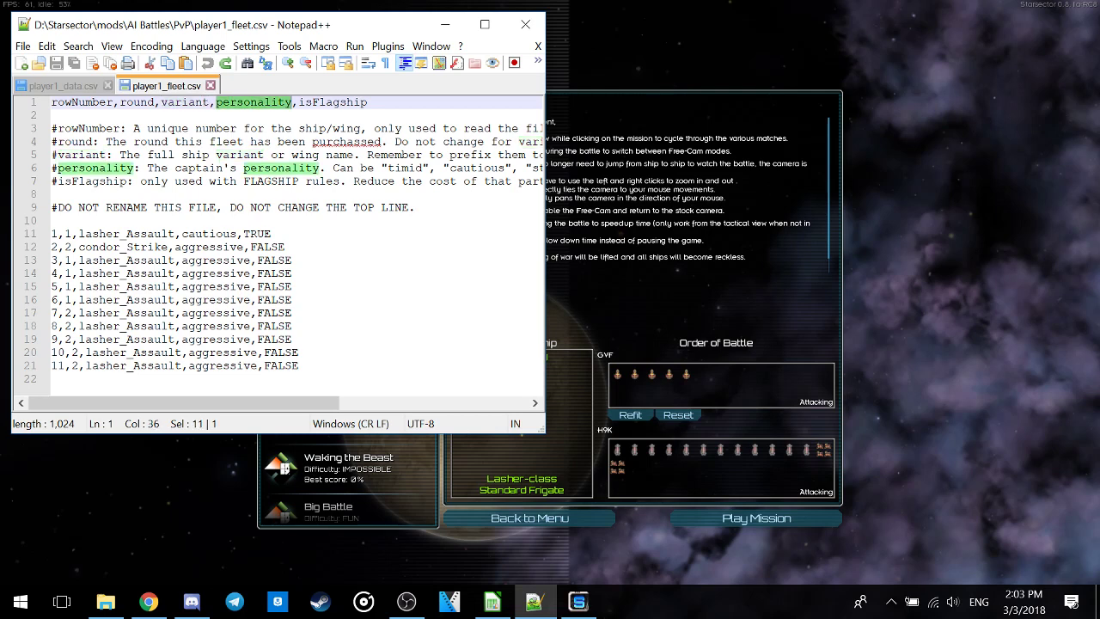
drag(368, 103, 298, 102)
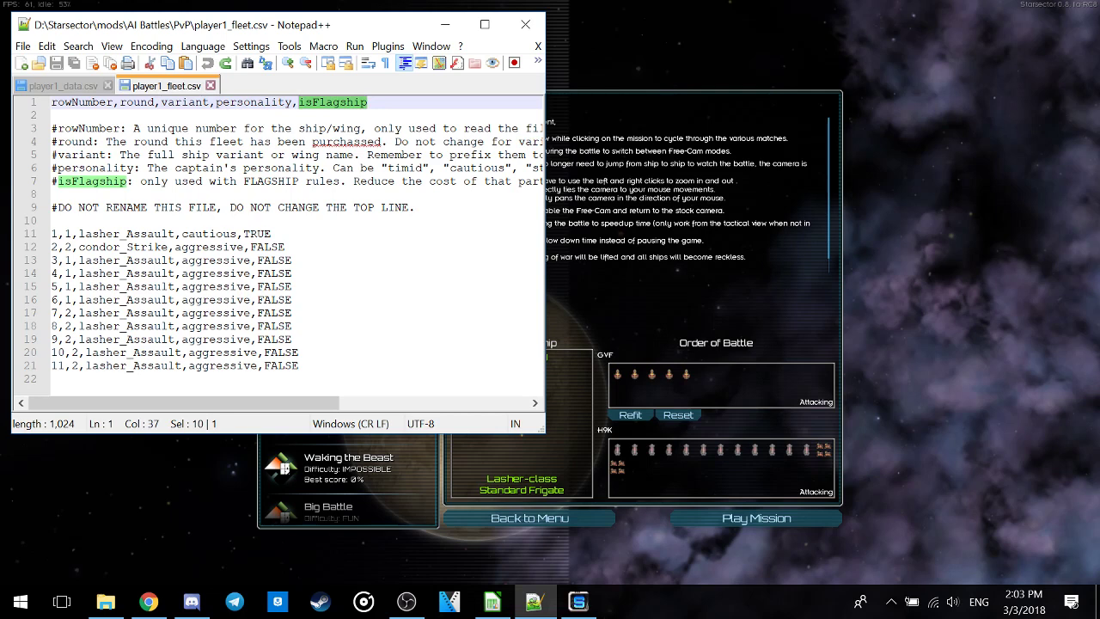
click(327, 103)
drag(51, 128, 410, 219)
click(389, 167)
key(Right)
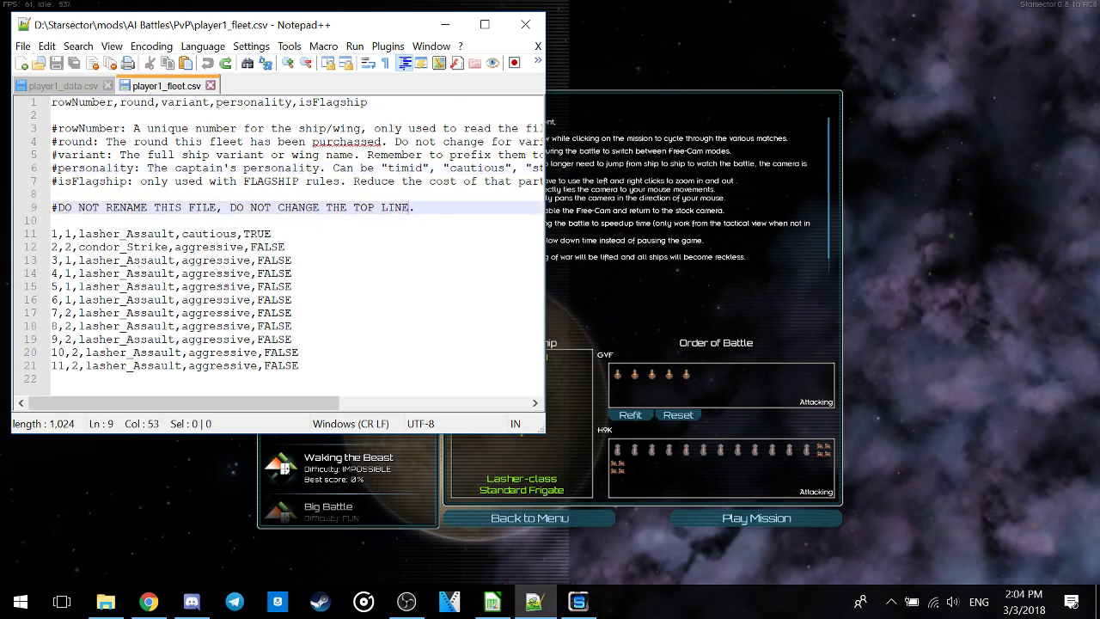
drag(209, 103, 132, 102)
drag(312, 102, 197, 102)
click(238, 104)
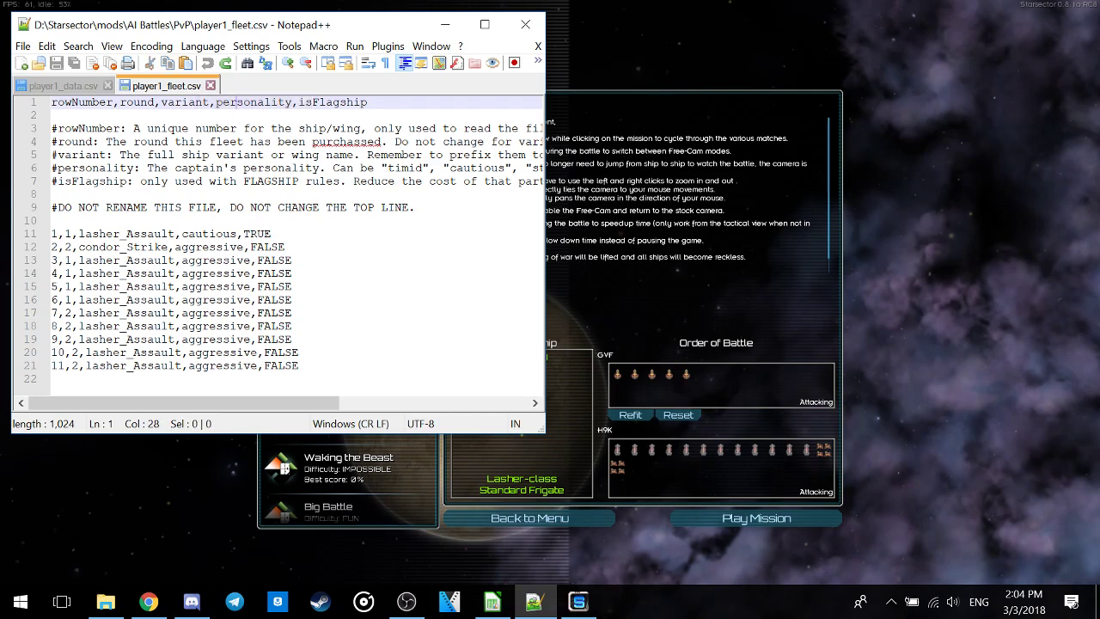
- Examine the row number and round values of the ship entries in player1_fleet.csv
click(58, 234)
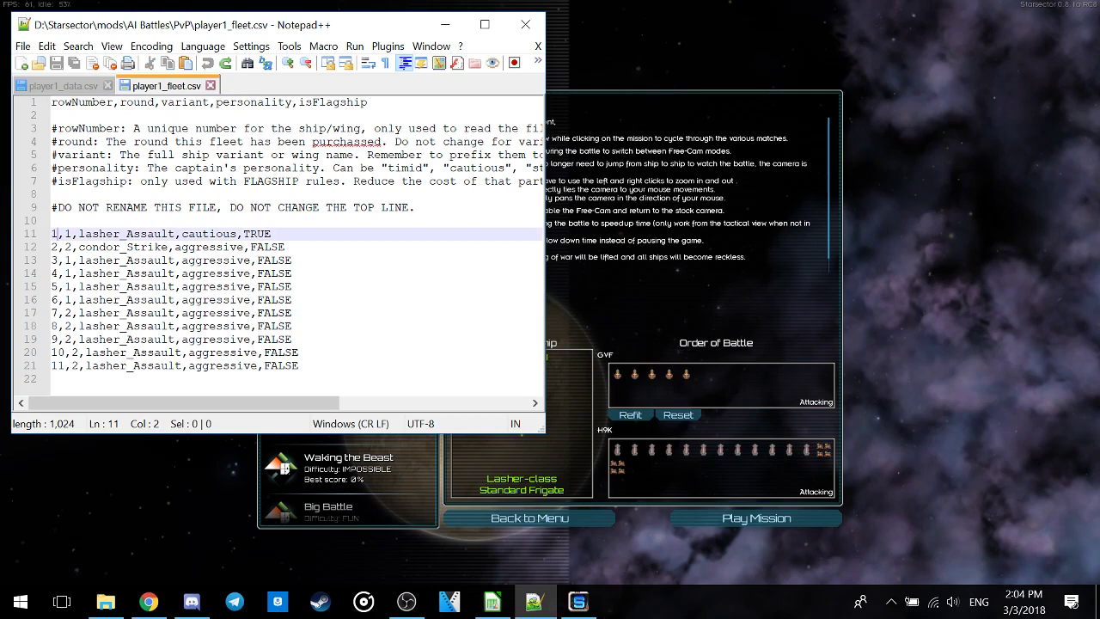
drag(52, 299, 52, 326)
click(56, 314)
key(Up)
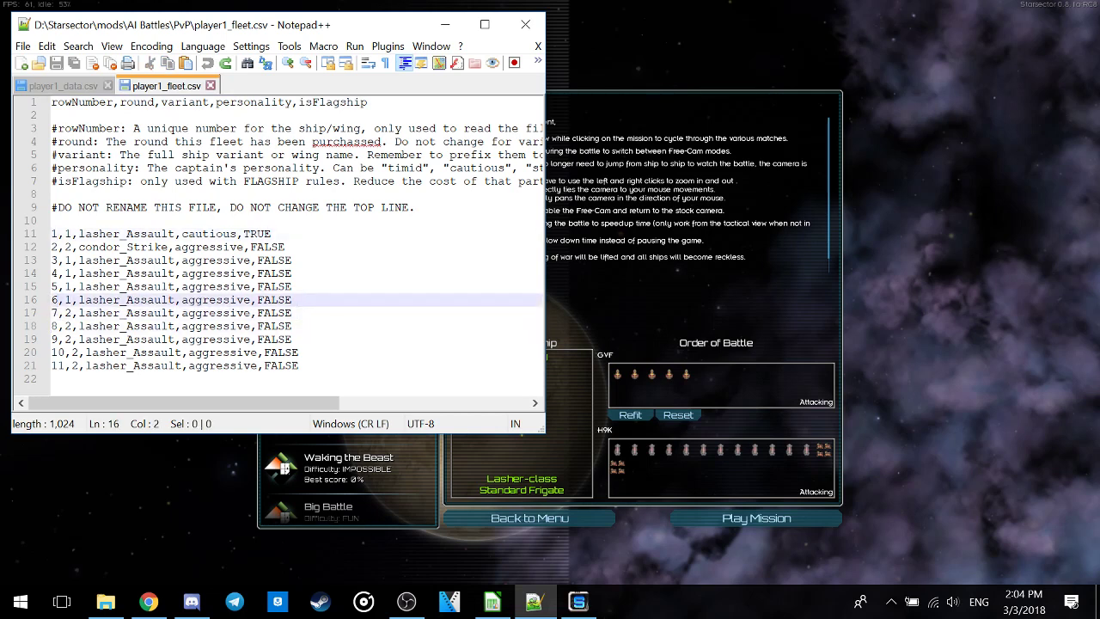
click(52, 233)
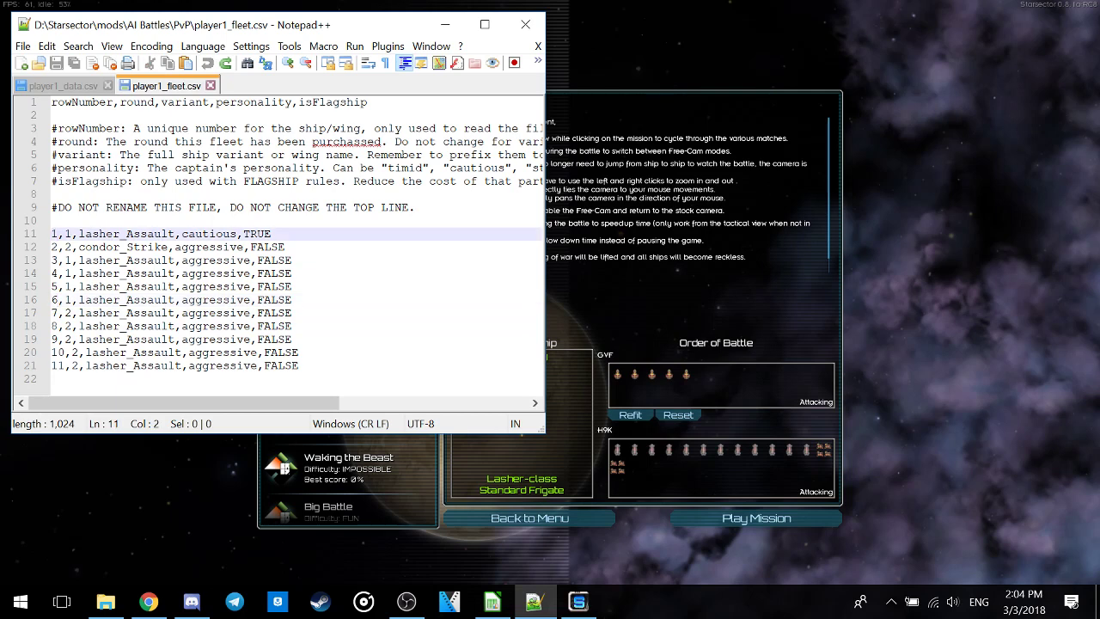
double_click(68, 233)
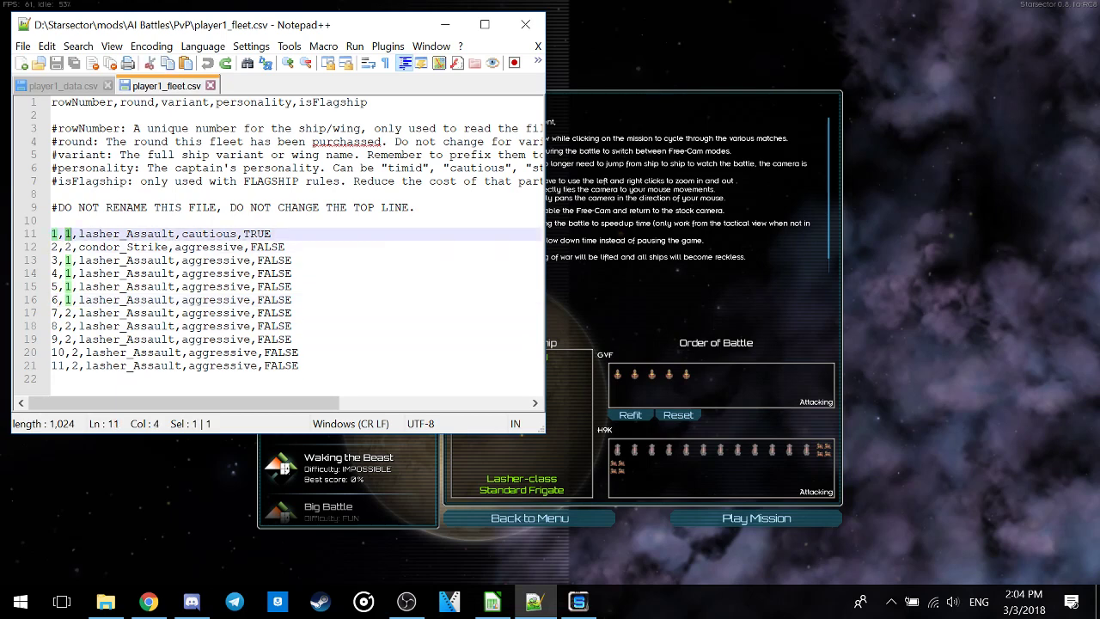
double_click(68, 246)
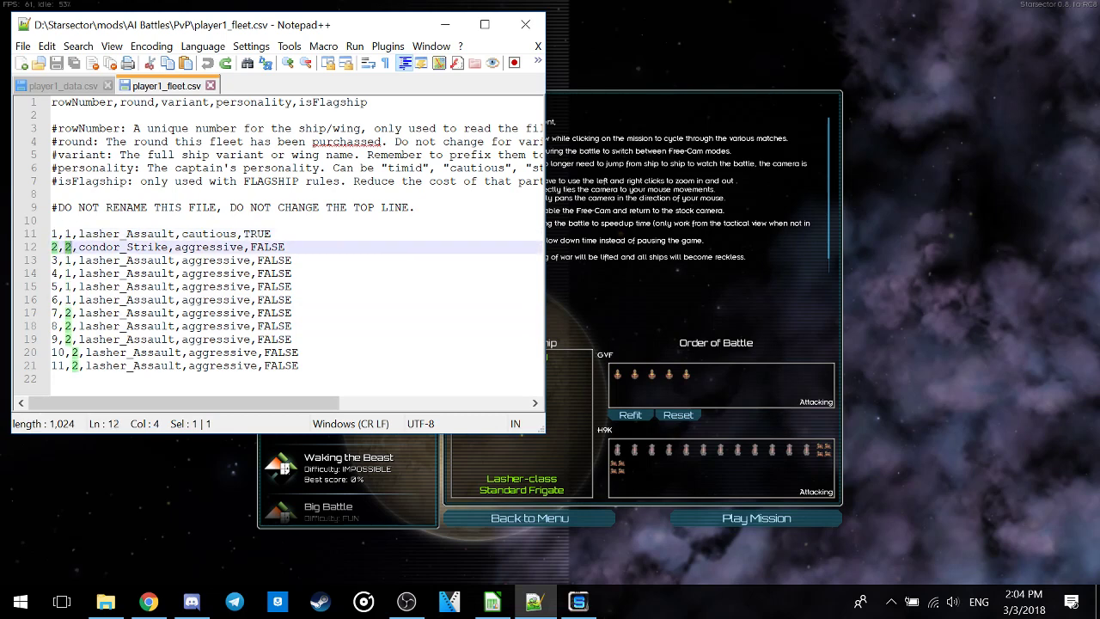
click(70, 247)
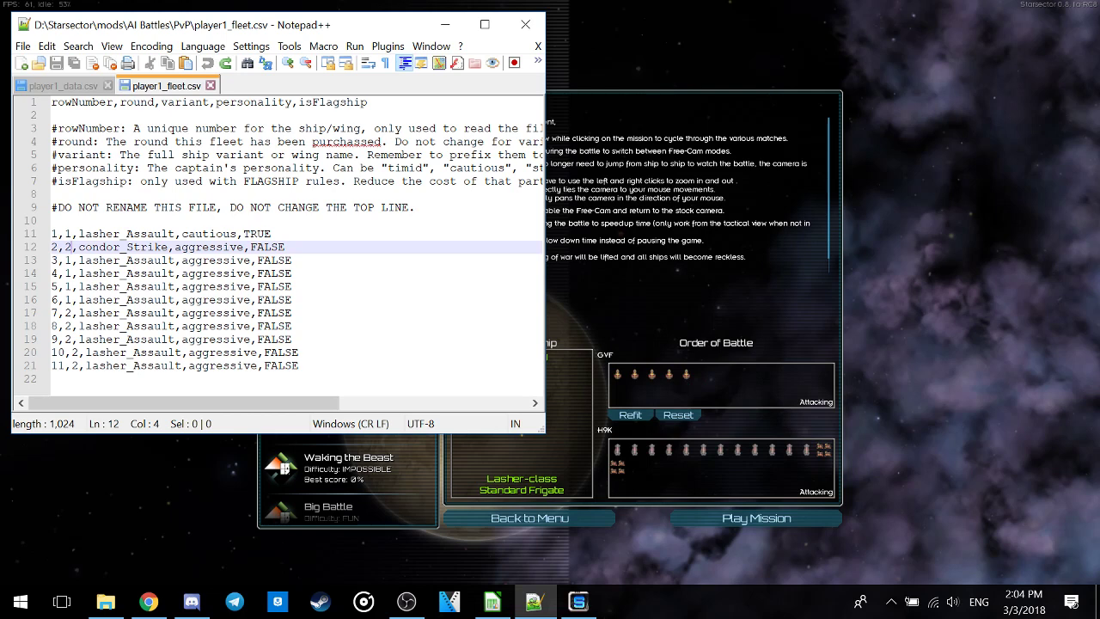
- Examine the variant, personality and isFlagship values of the ship entries in player1_fleet.csv
drag(79, 234, 175, 234)
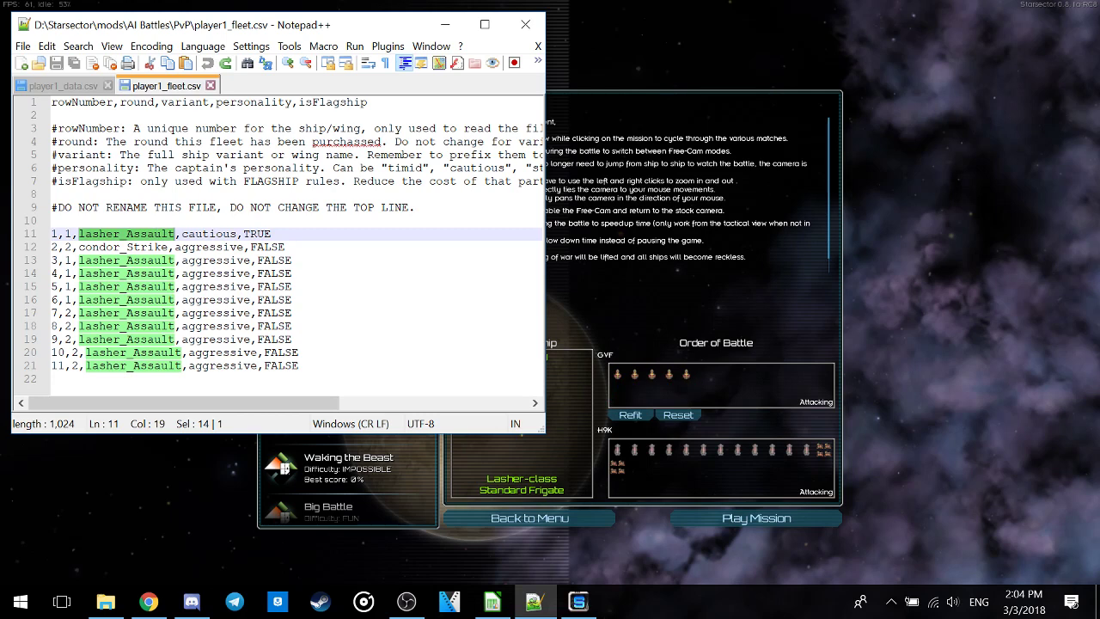
double_click(123, 246)
click(154, 248)
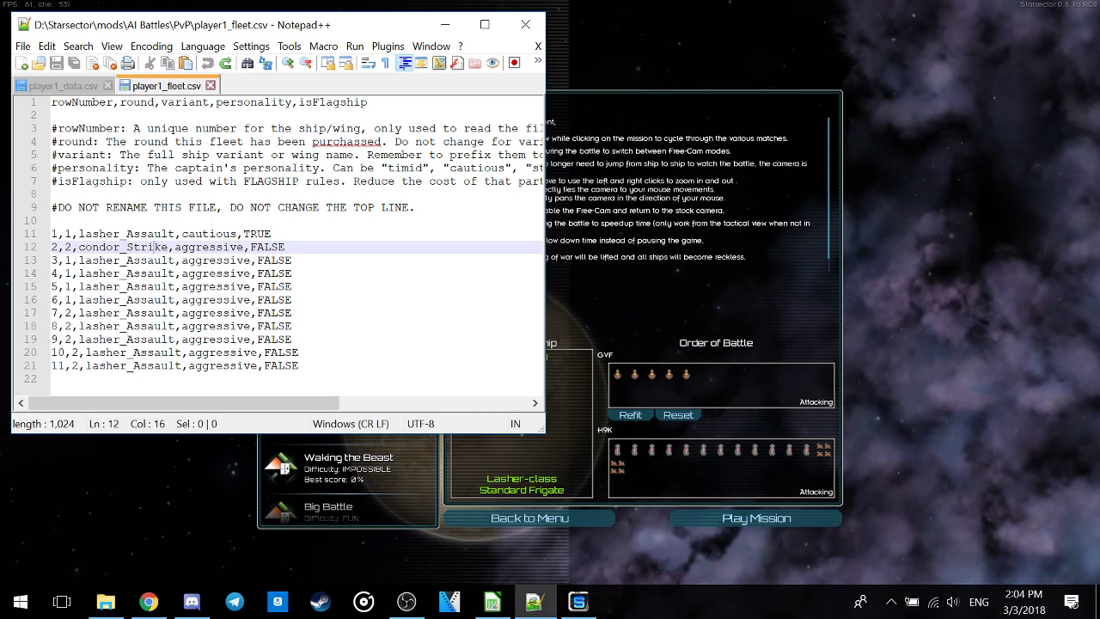
click(52, 220)
double_click(209, 233)
click(250, 234)
double_click(256, 234)
click(126, 246)
drag(175, 234, 79, 233)
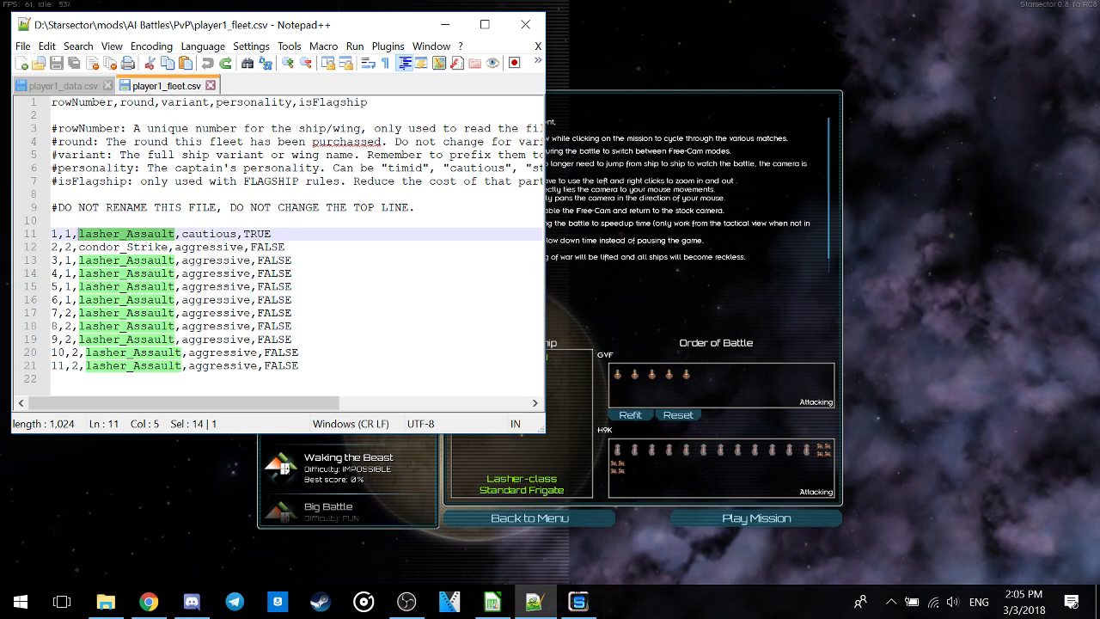
click(258, 326)
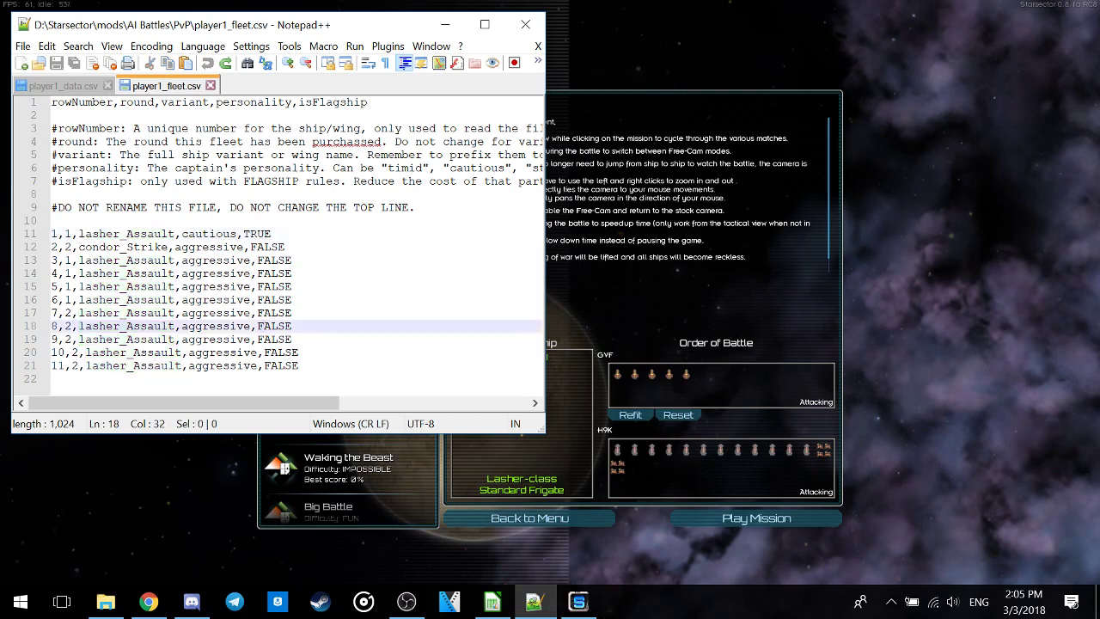
- Delete ship entries 6 to 11 from player1_fleet.csv, save it, and check the fleet in Starsector's PvP mission
drag(301, 365, 209, 313)
click(209, 313)
drag(301, 365, 52, 299)
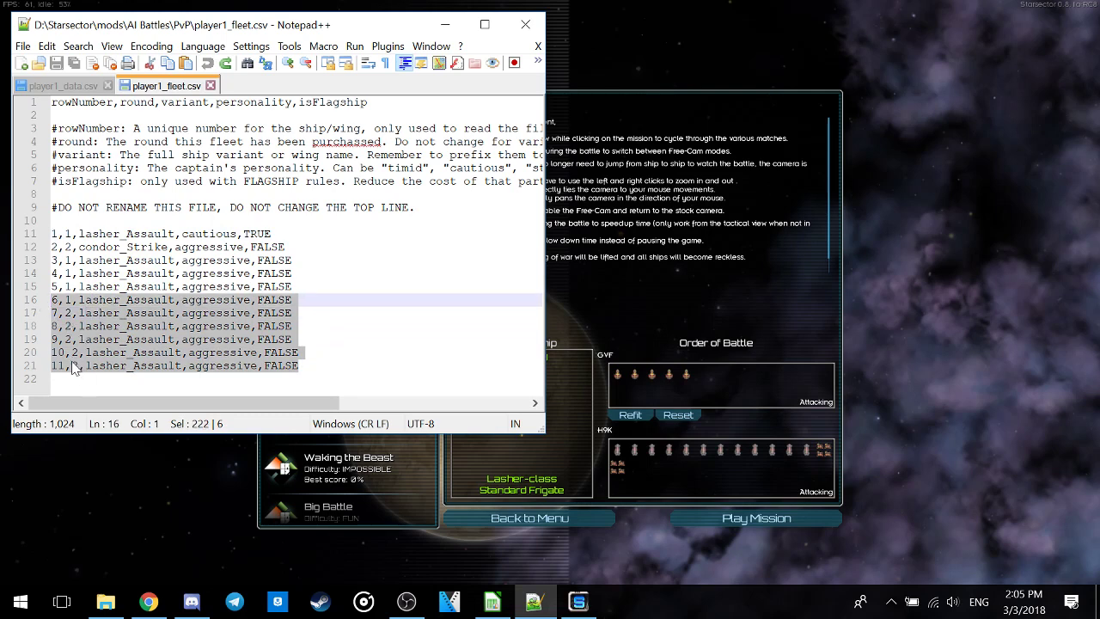
drag(301, 365, 51, 299)
key(Delete)
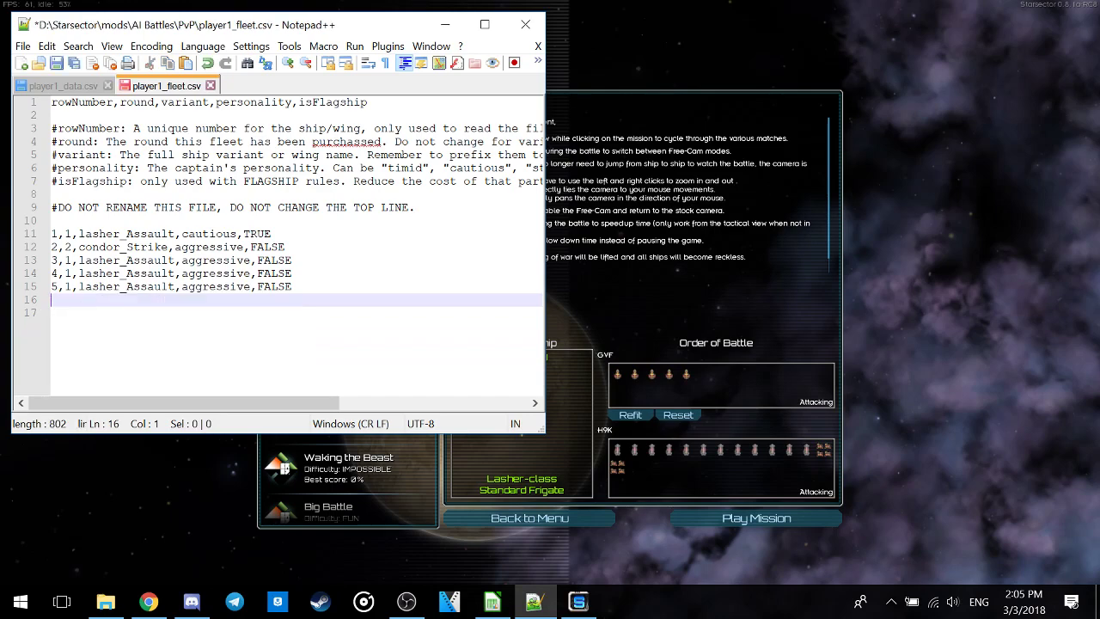
click(23, 45)
click(52, 135)
click(550, 296)
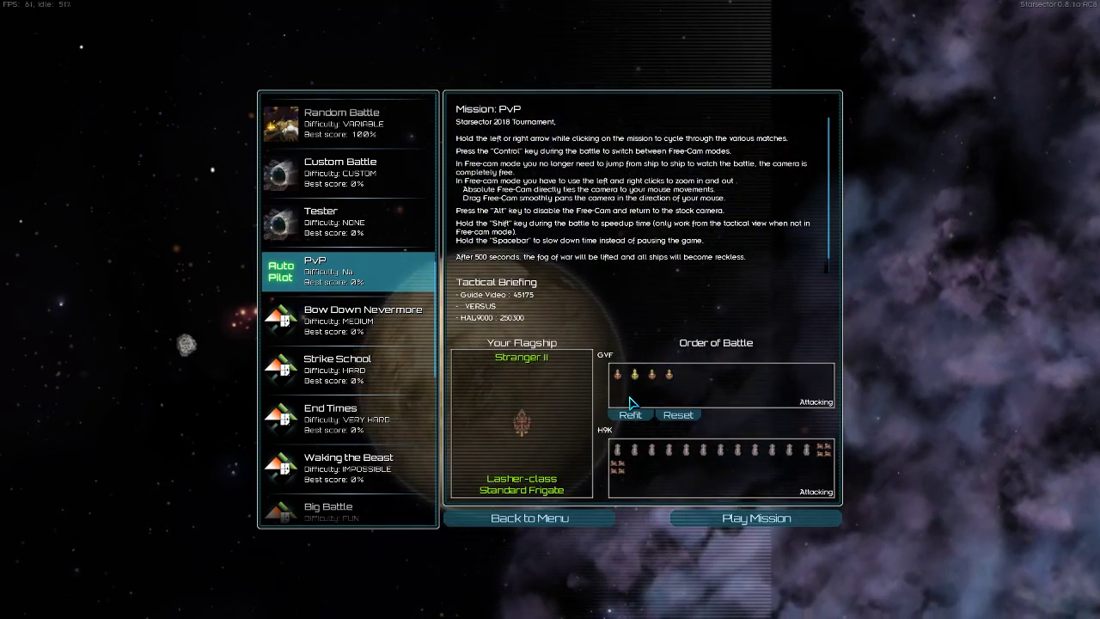
- Back in Notepad++, duplicate ship entry 5 on the line below it, renumber the copy as 6, and save player1_fleet.csv
key(alt+Tab)
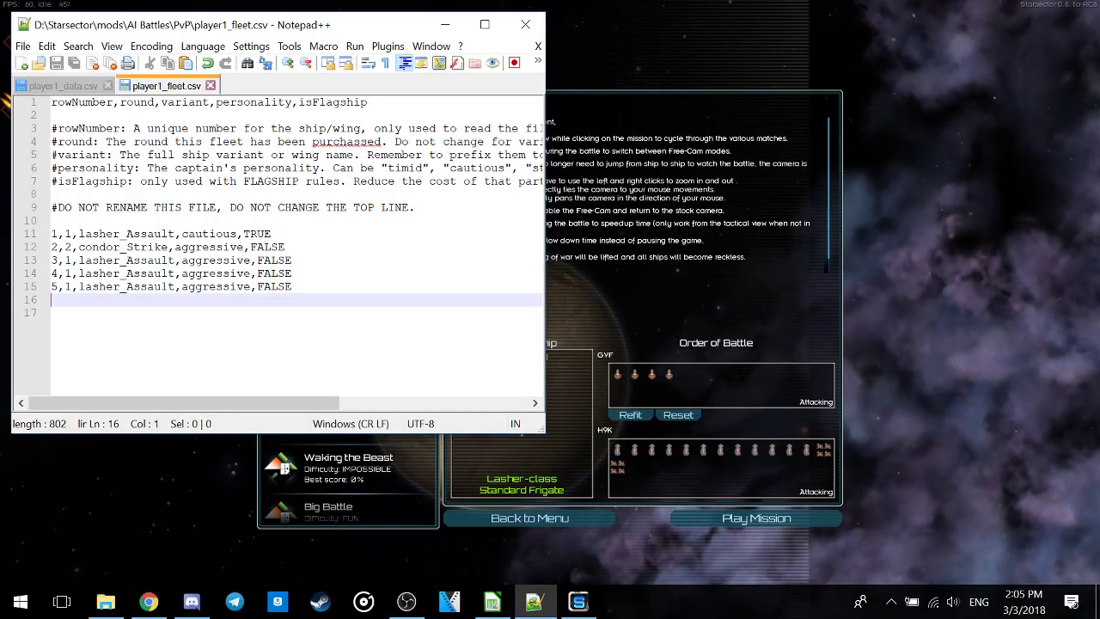
click(292, 286)
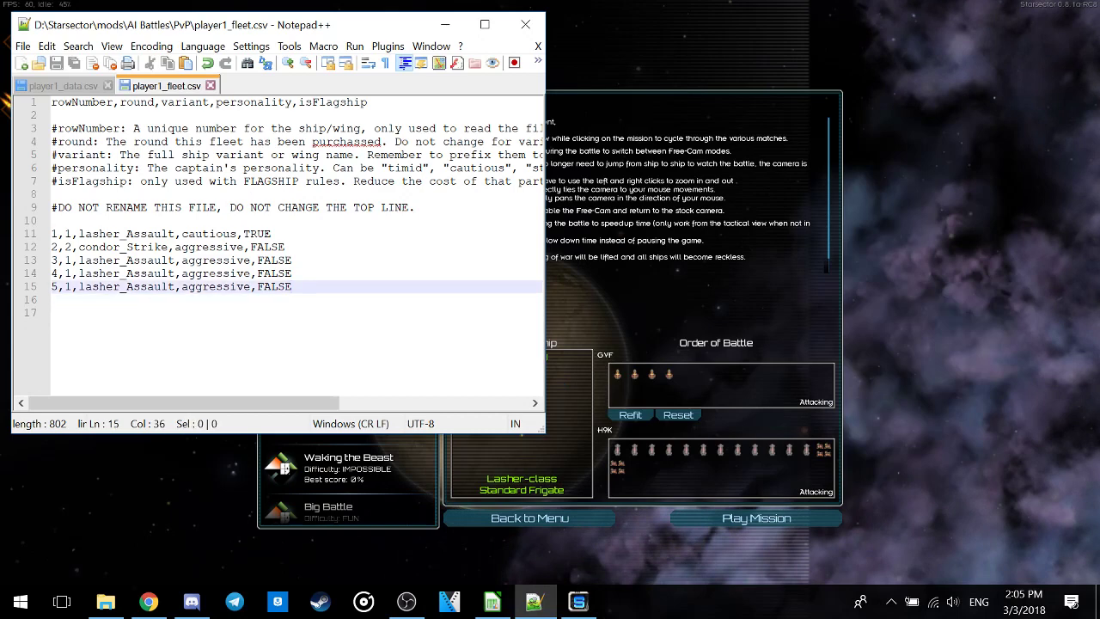
key(shift+Home)
key(ctrl+c)
key(Down)
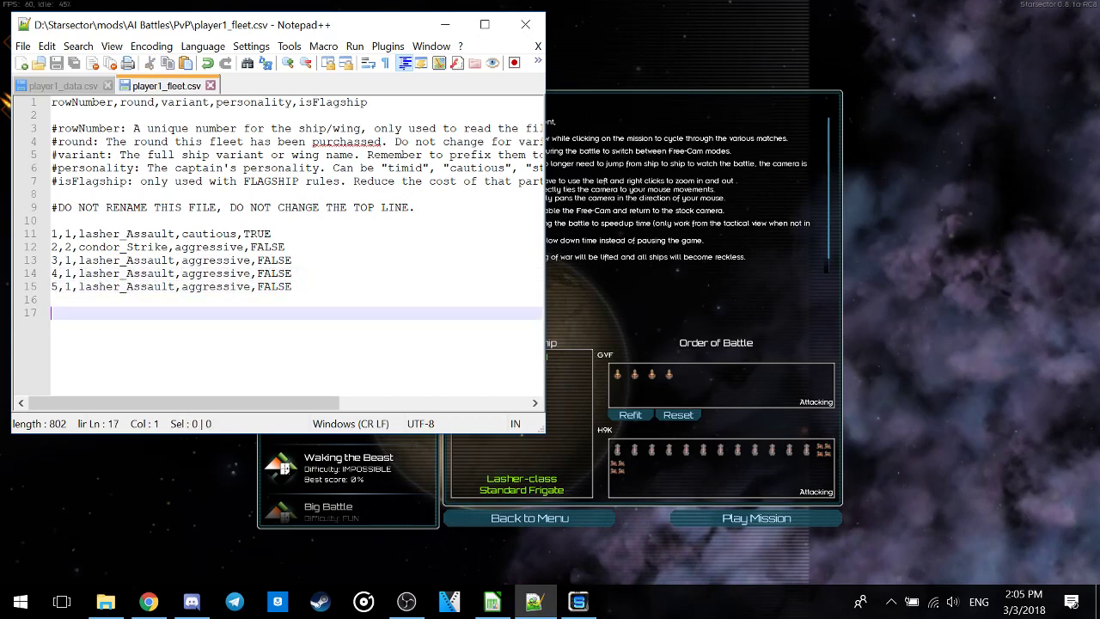
key(ctrl+v)
key(Home)
key(Right)
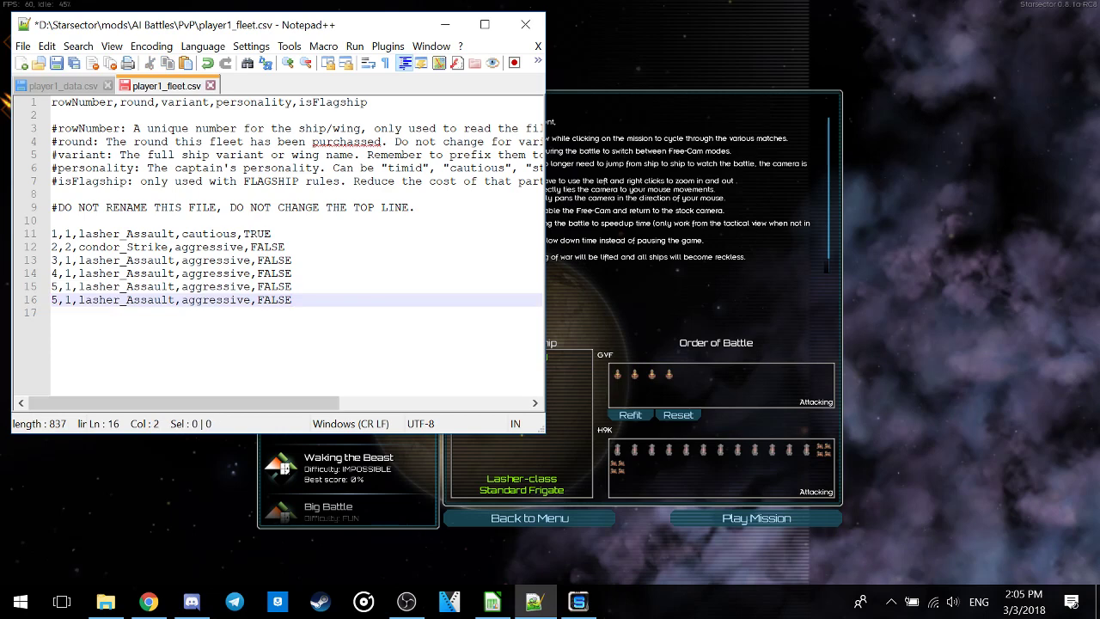
key(BackSpace)
text(6)
key(ctrl+s)
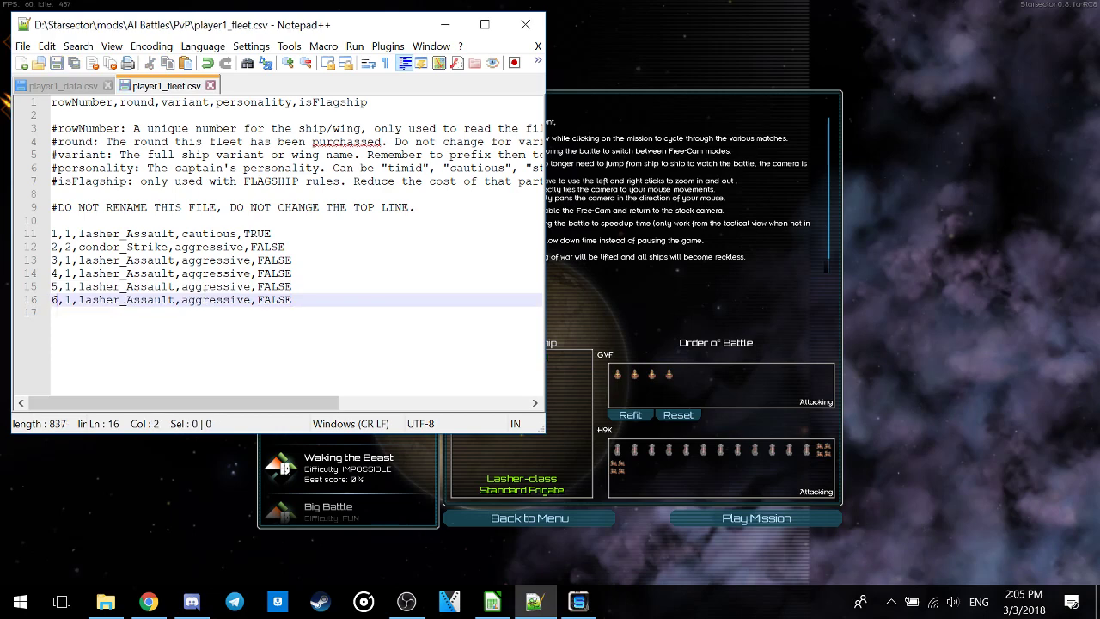
- Add another copy of the aggressive lasher_Assault entry on line 17, number it 7, and save player1_fleet.csv
key(Down)
key(ctrl+v)
key(Home)
key(Right)
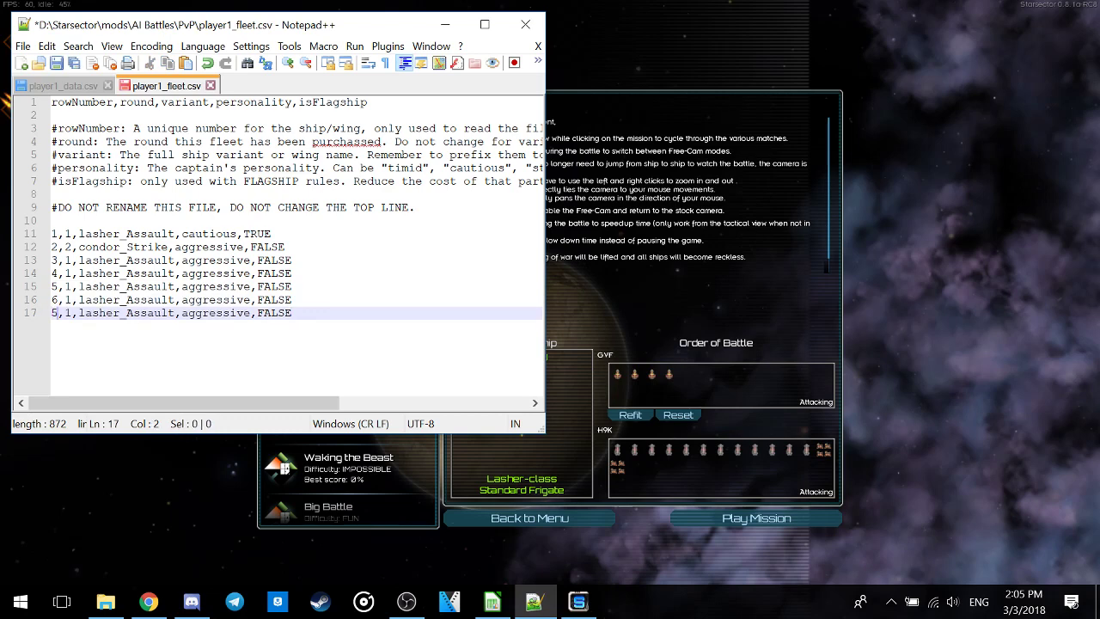
key(BackSpace)
text(7)
key(ctrl+s)
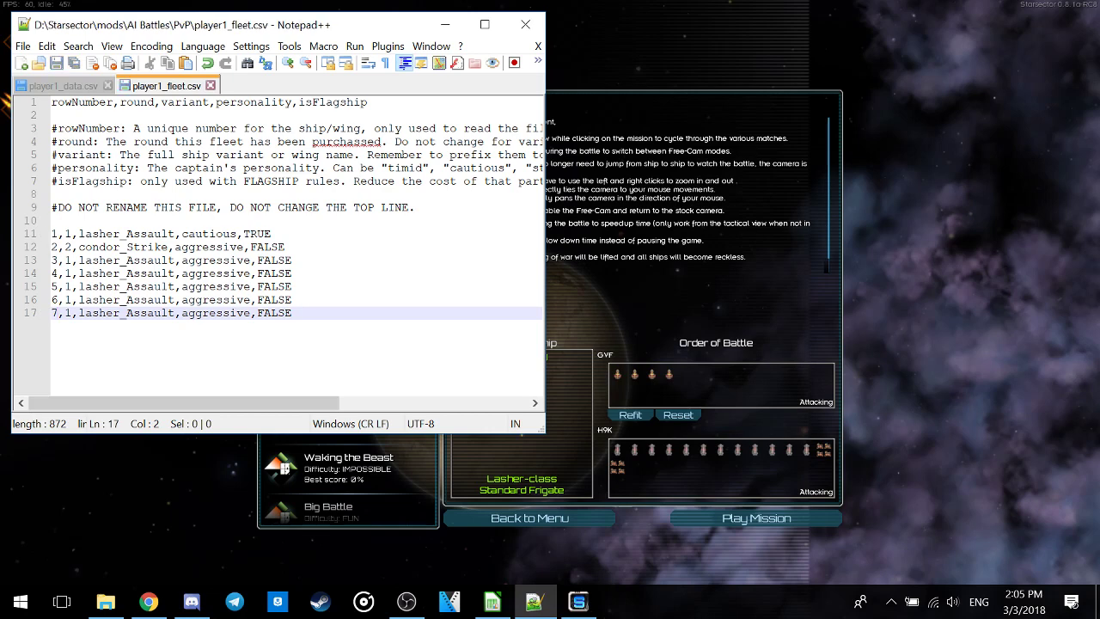
- Switch to Starsector and reload the PvP mission to check the fleet with the added ships
click(595, 325)
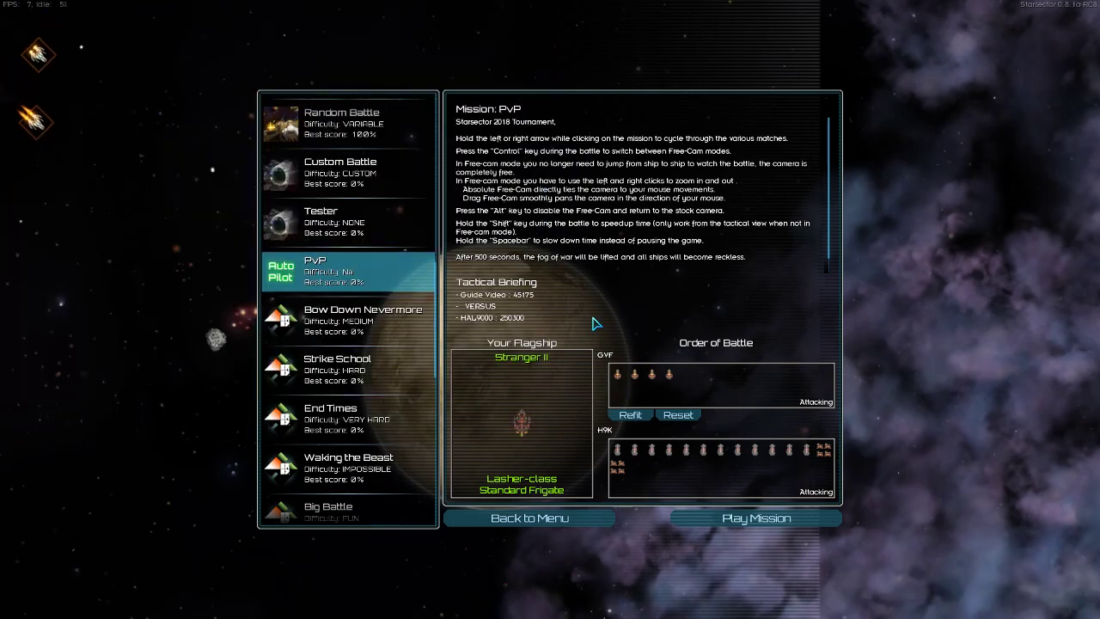
click(370, 273)
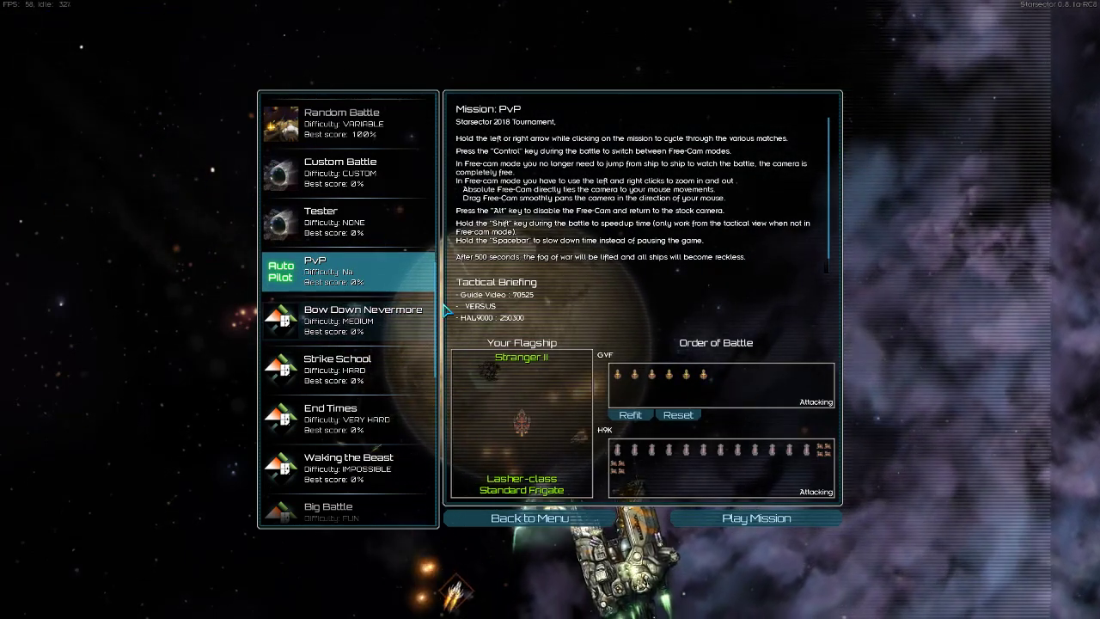
- Leave Starsector, bring up the PvP folder in File Explorer, and go up to the main Starsector folder
key(alt+Tab)
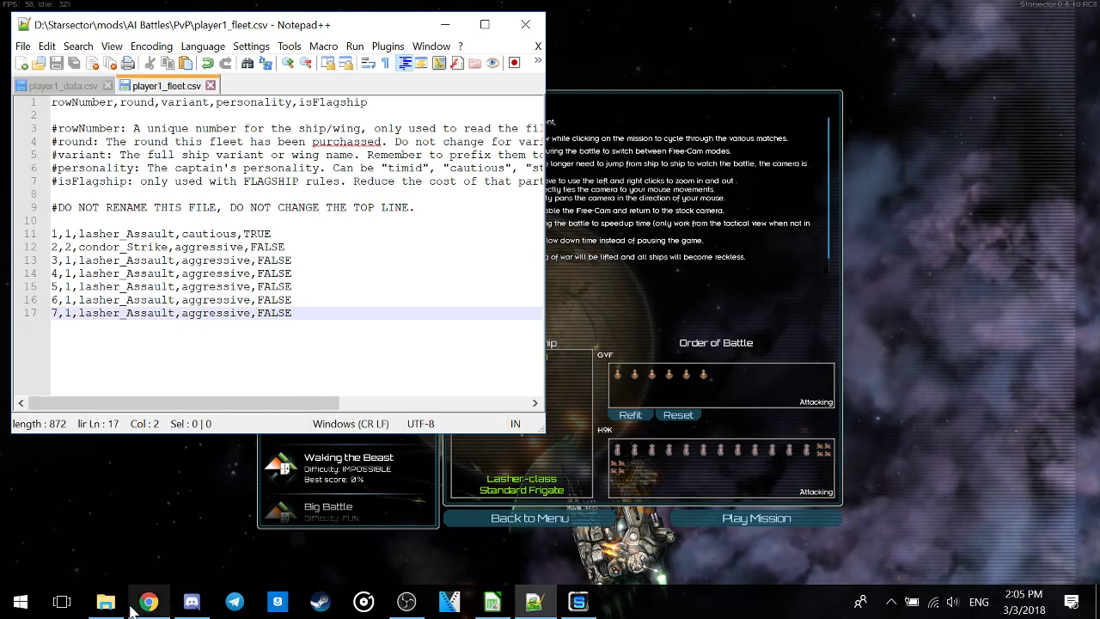
mouse_move(105, 602)
click(101, 538)
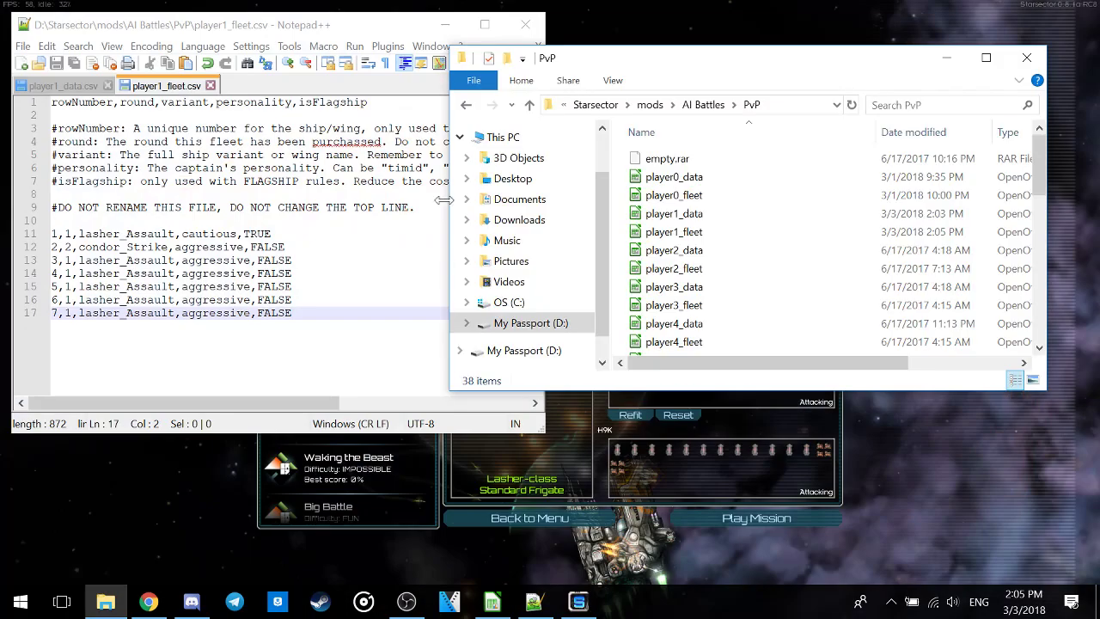
click(606, 103)
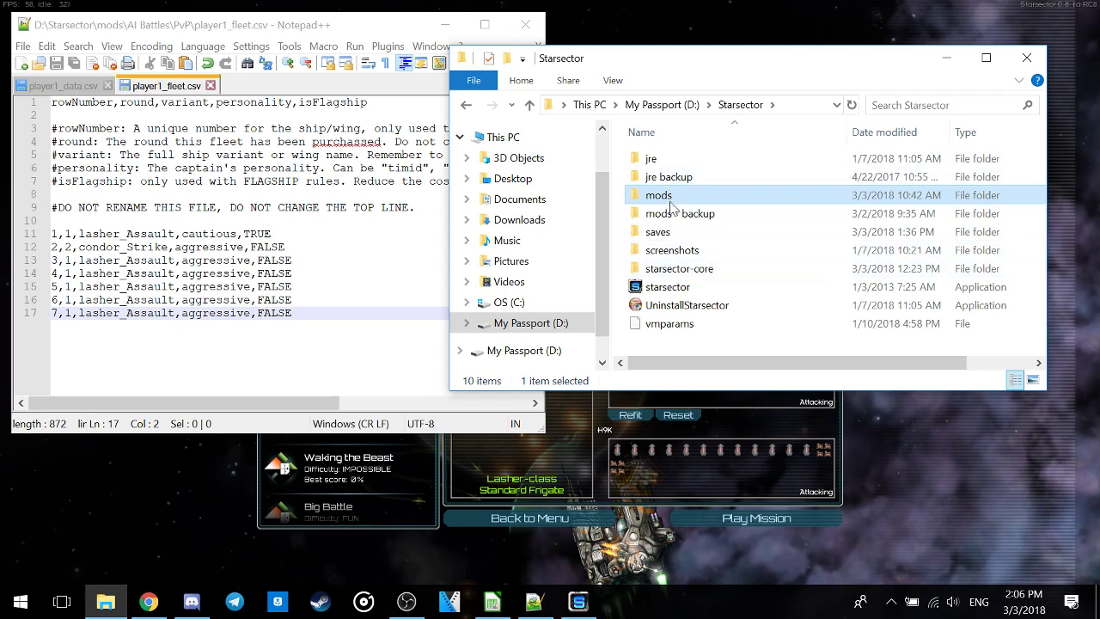
- Open the dominator variants folder under starsector-core\data\variants to look up its variant names
double_click(678, 270)
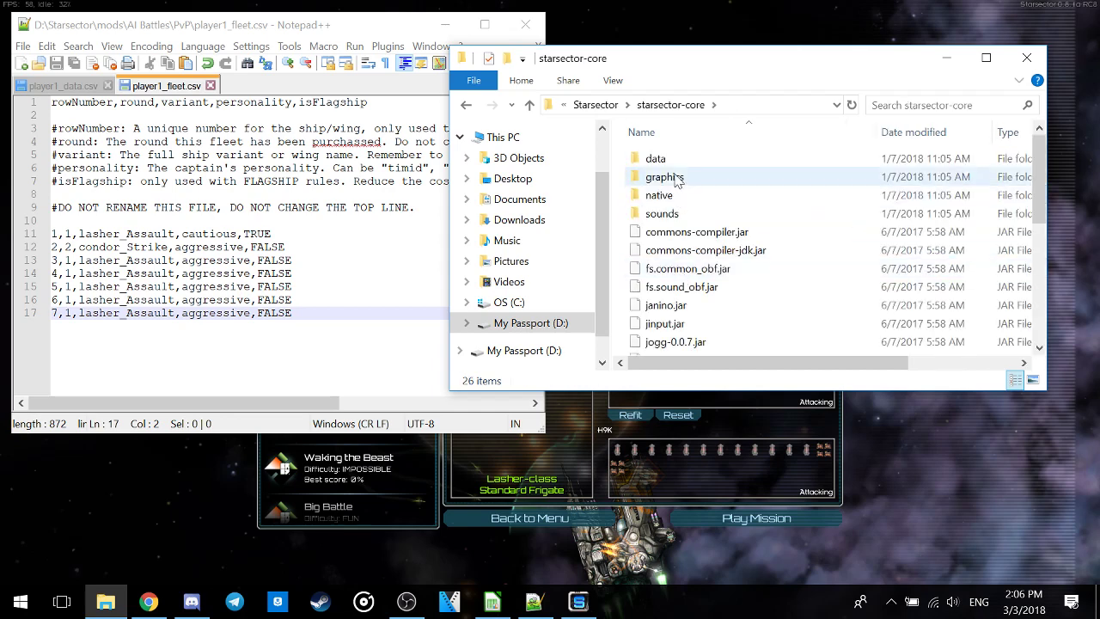
double_click(658, 159)
double_click(677, 323)
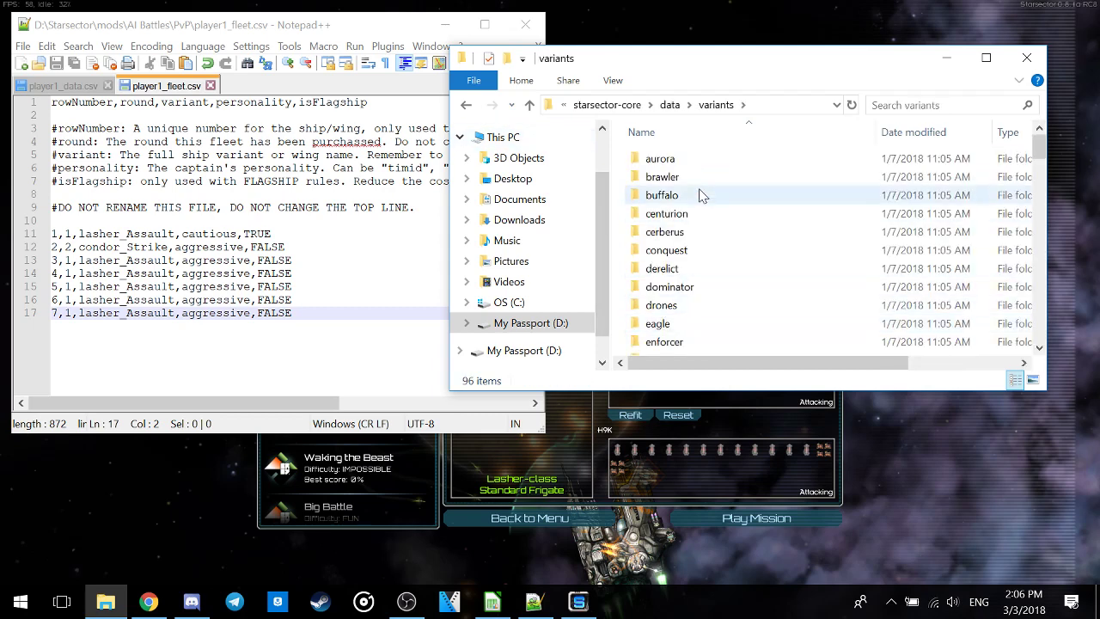
scroll(703, 205, down, 2)
scroll(693, 255, down, 2)
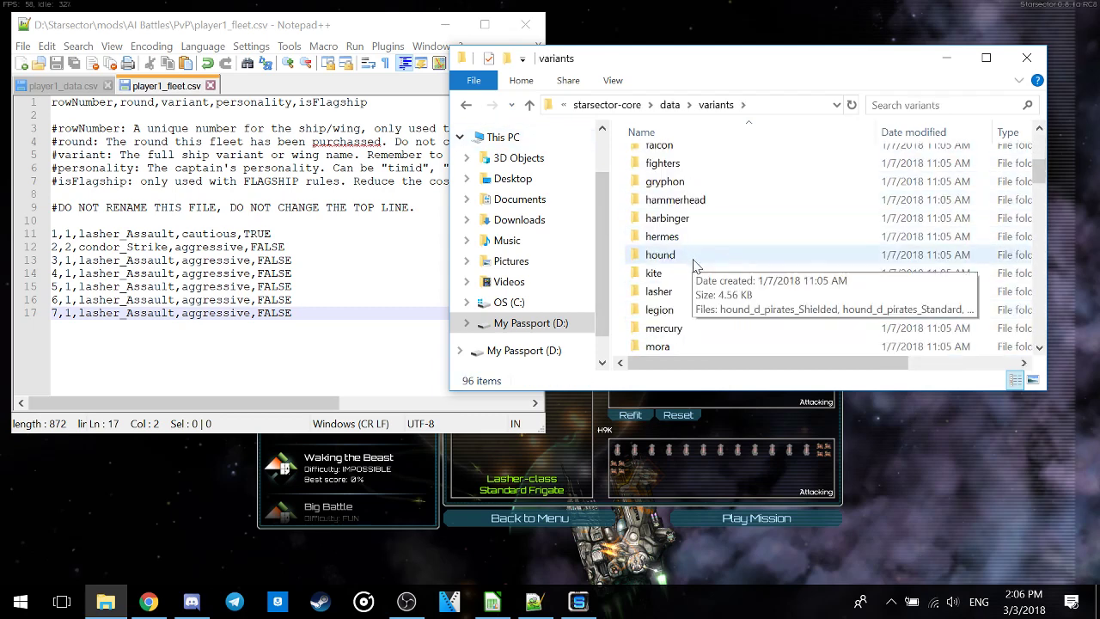
scroll(689, 253, up, 3)
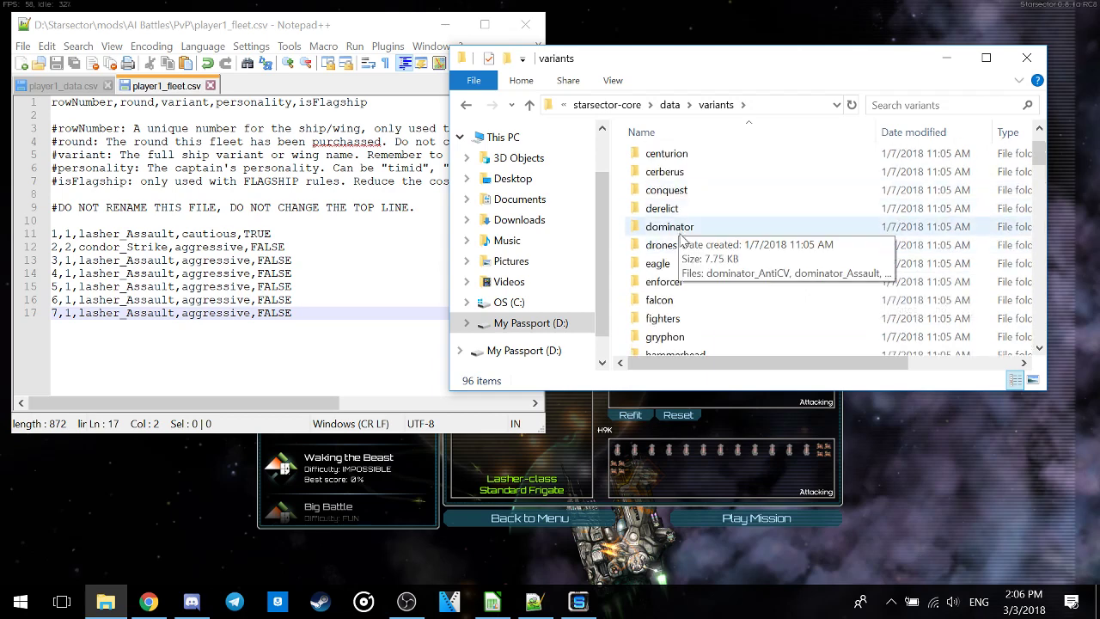
click(691, 230)
double_click(691, 230)
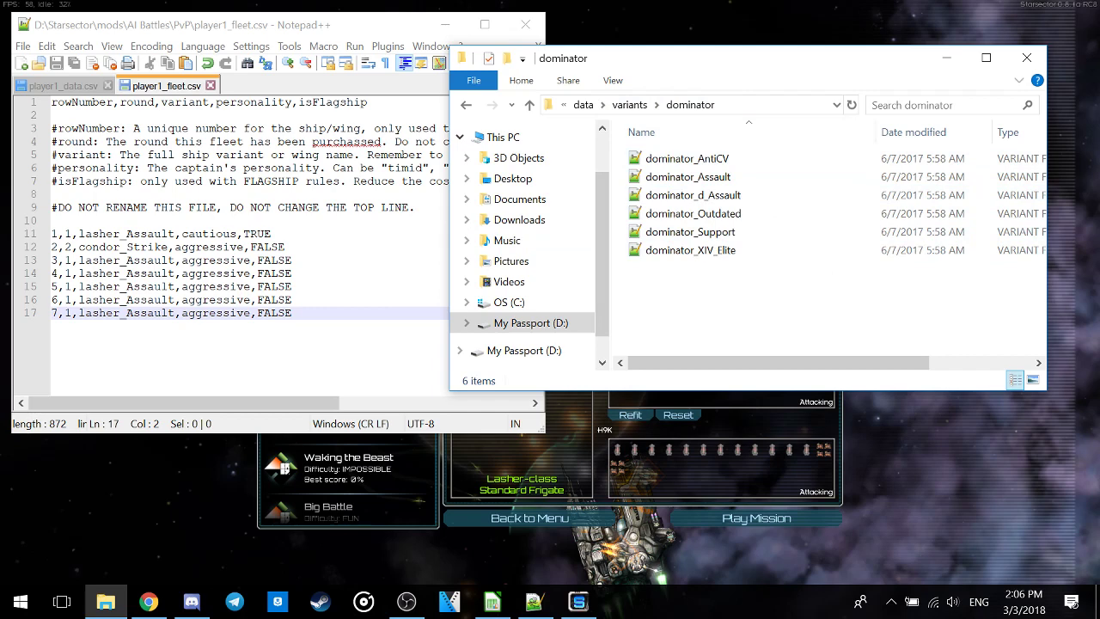
- In player1_fleet.csv, replace the variant of ship entry 1 on line 11 with dominator_Assault and save the file
click(168, 62)
double_click(167, 233)
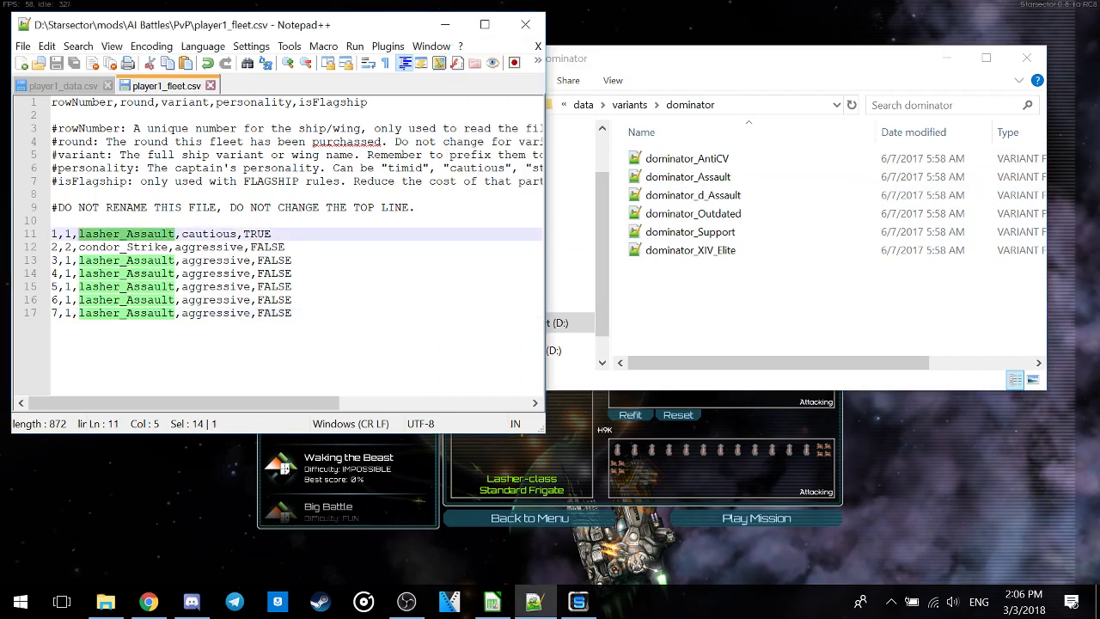
text(dominator_)
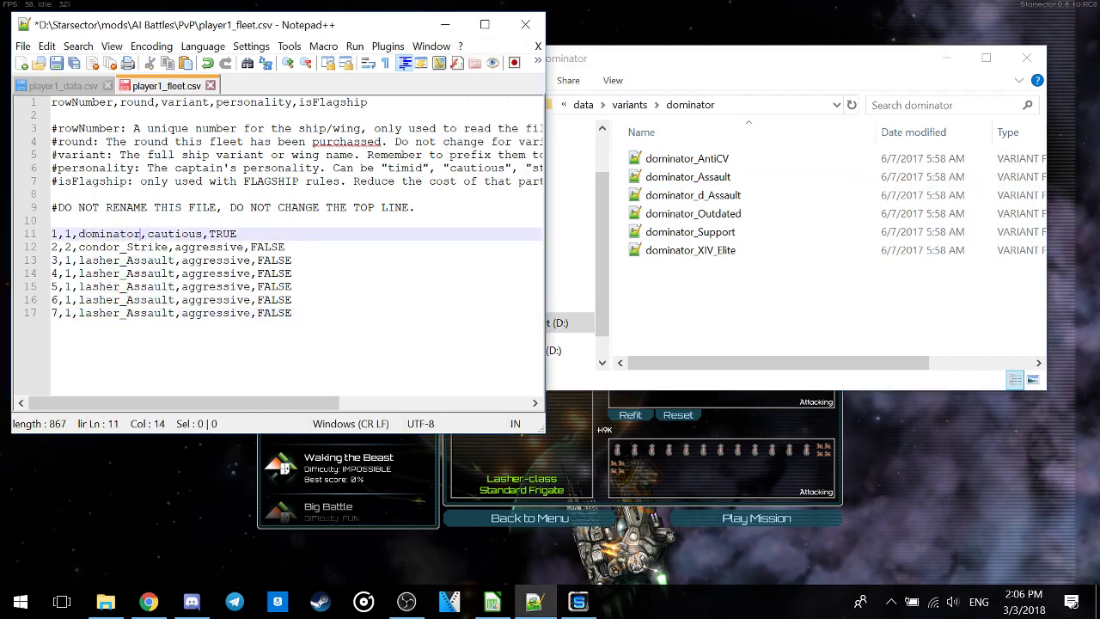
text(Assault)
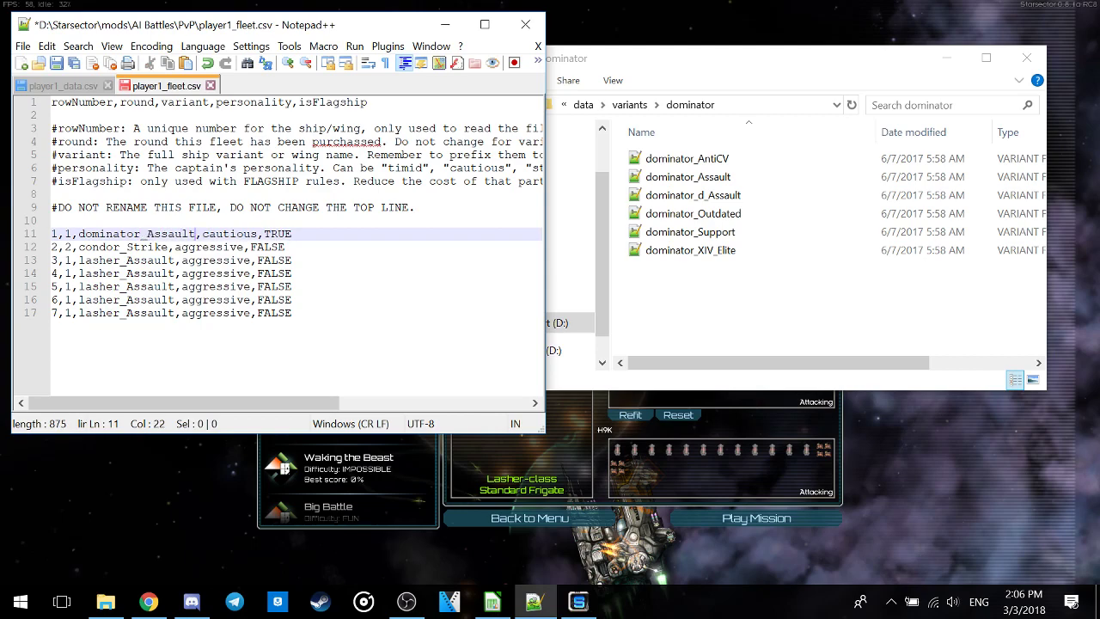
click(23, 46)
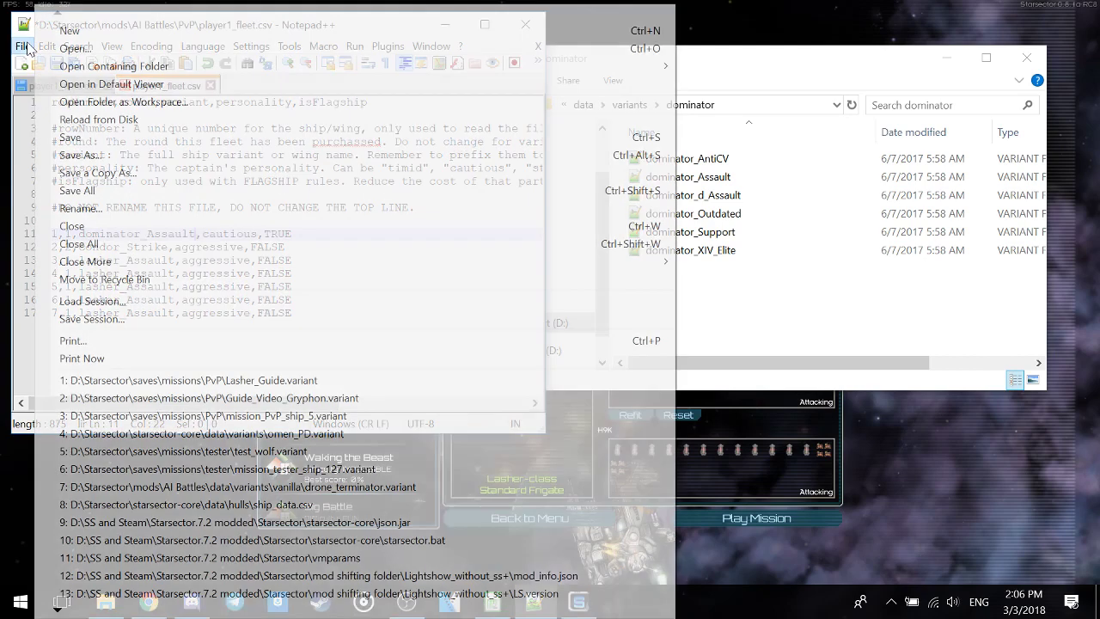
click(86, 136)
- Switch to Starsector and reload the PvP mission to check the changed first ship in the order of battle
key(alt+Tab)
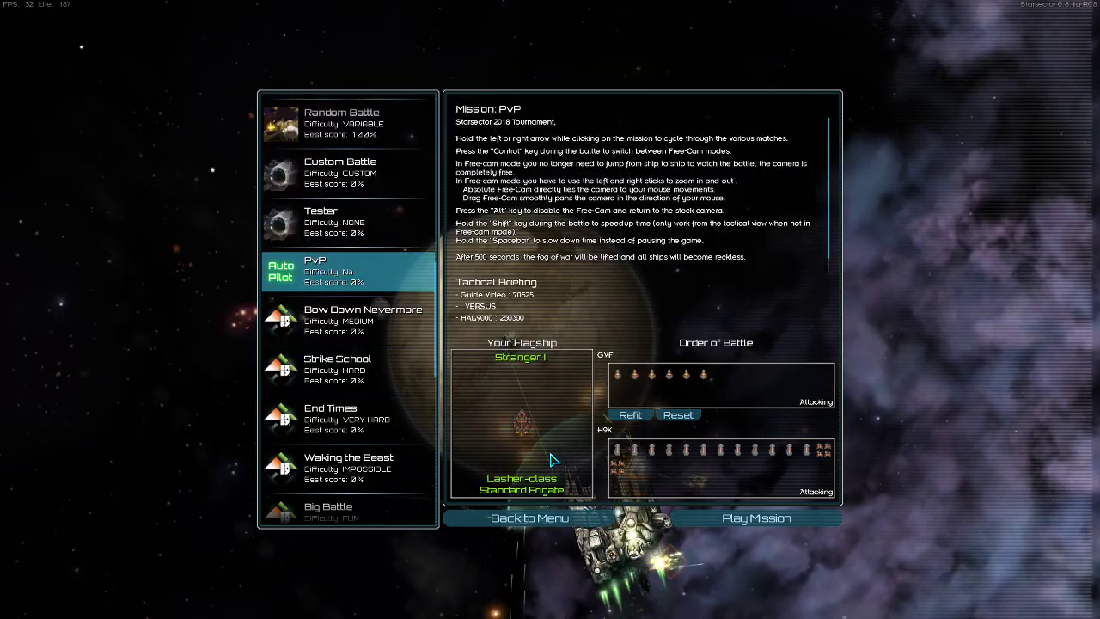
click(333, 273)
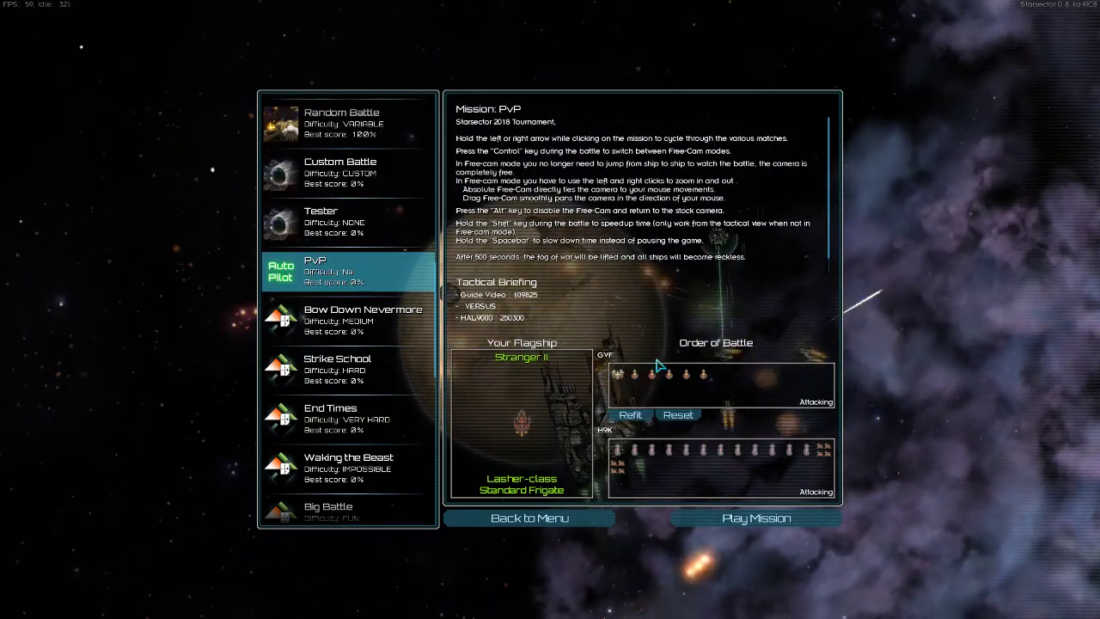
mouse_move(618, 382)
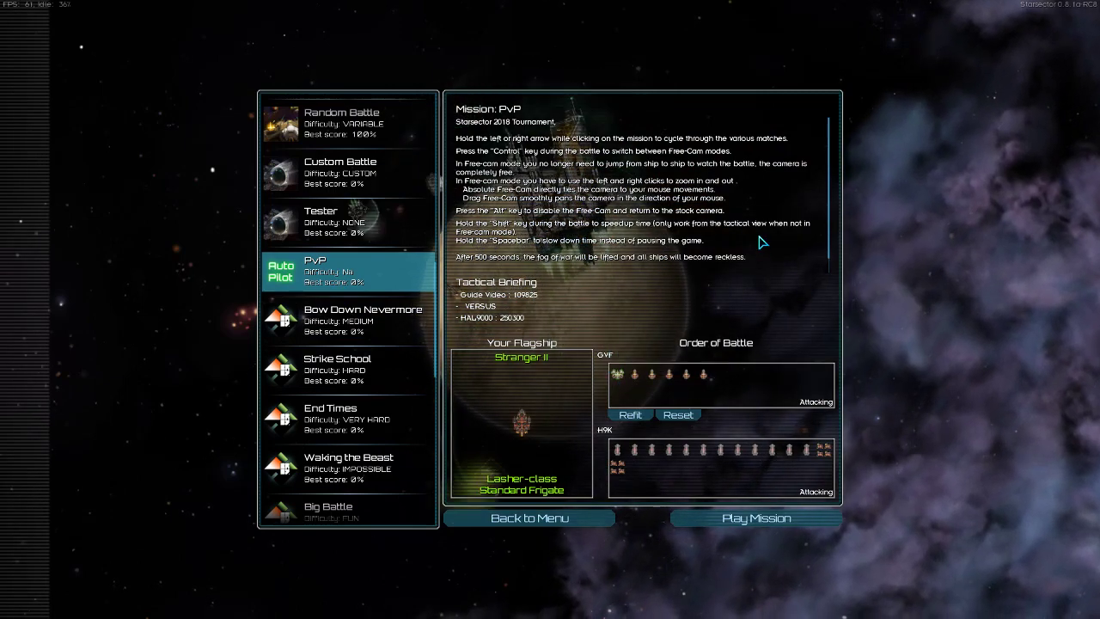
- Refit the Lasher Guide Fleet Second Draft, replacing Blast Doors with Integrated Targeting Unit and Insulated Engine Assembly
click(630, 415)
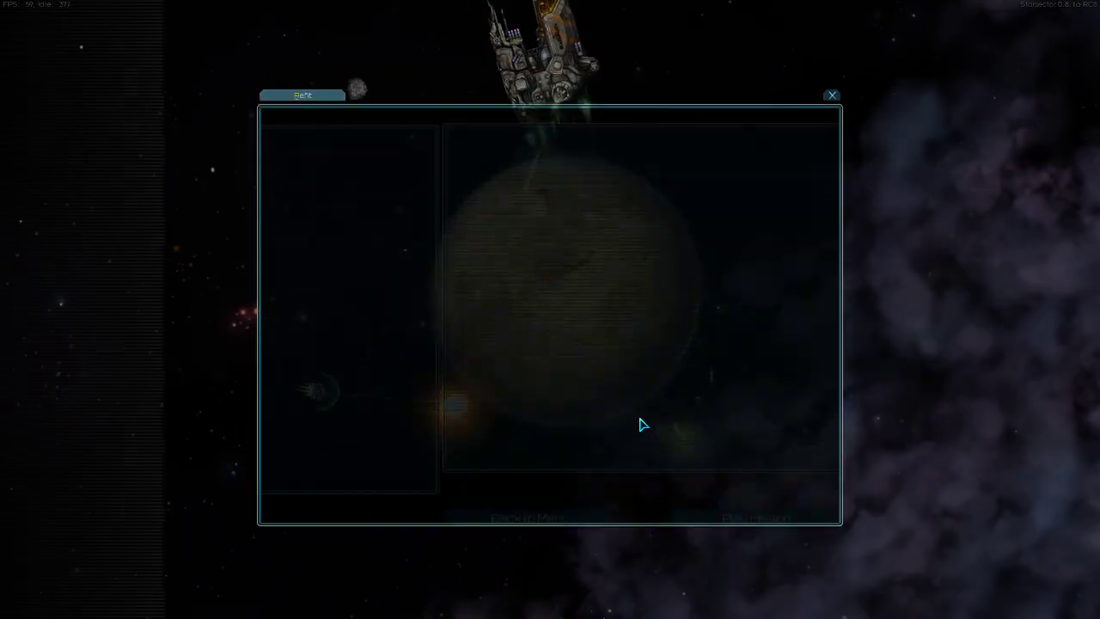
click(302, 244)
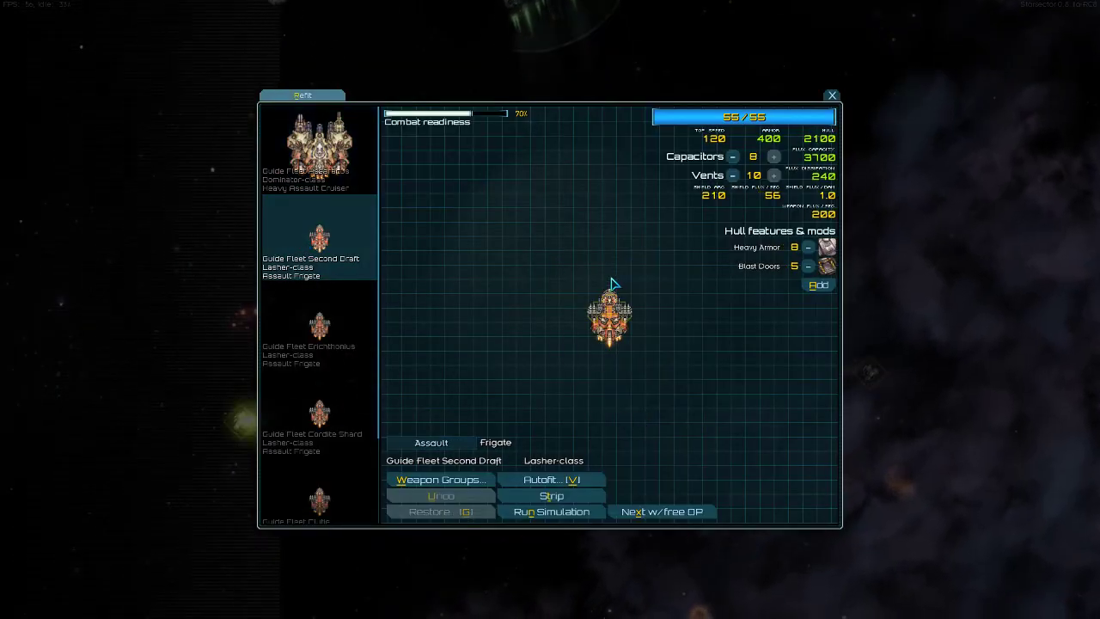
click(808, 265)
click(816, 265)
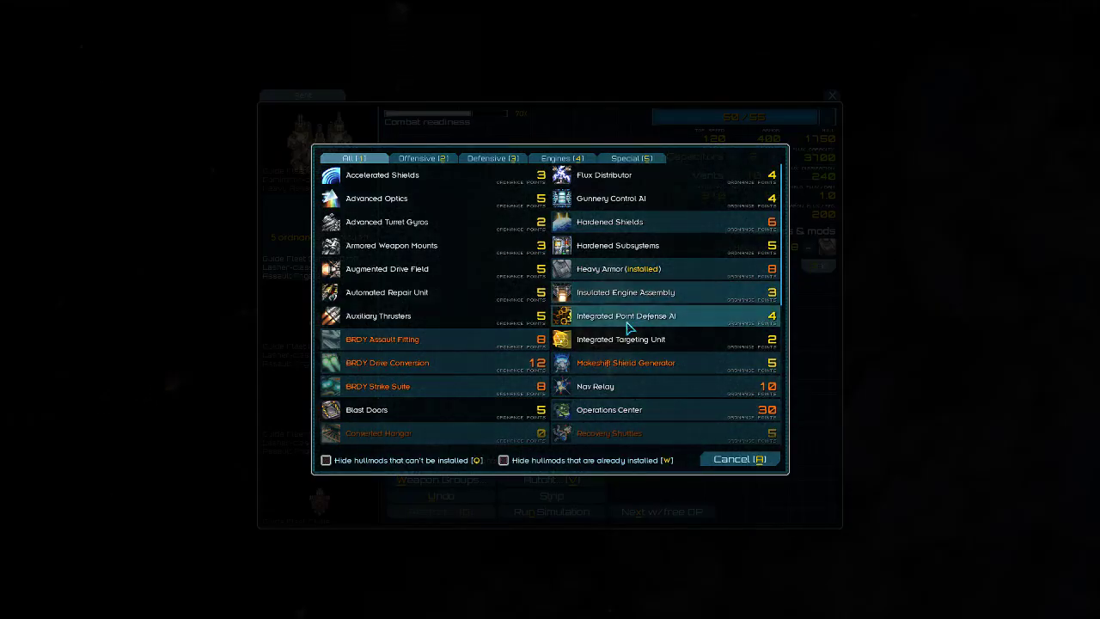
click(556, 412)
click(816, 284)
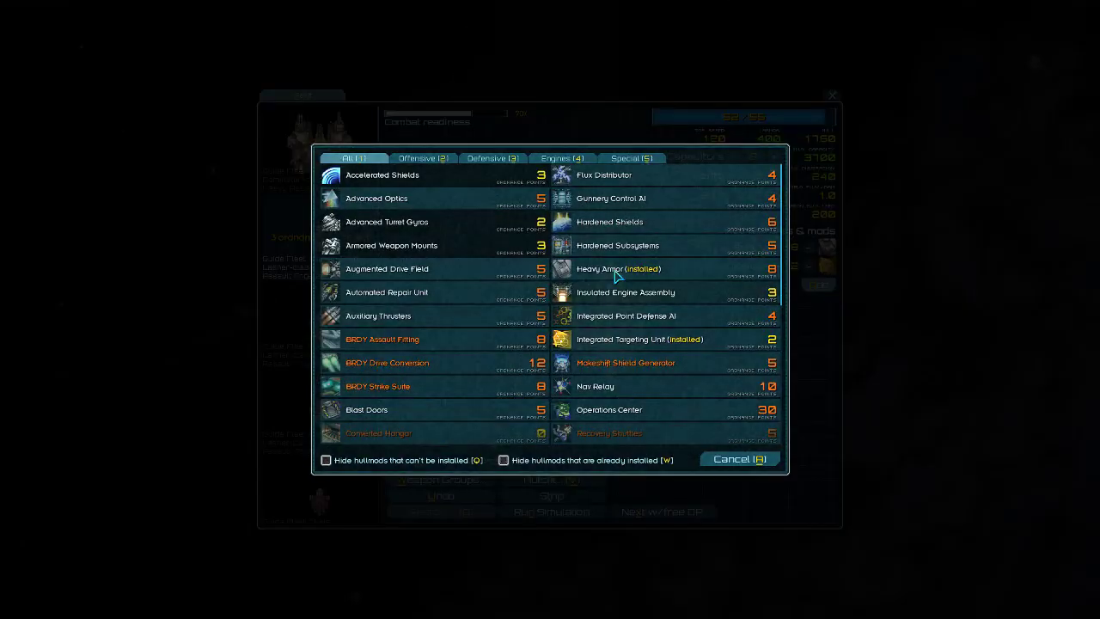
click(626, 292)
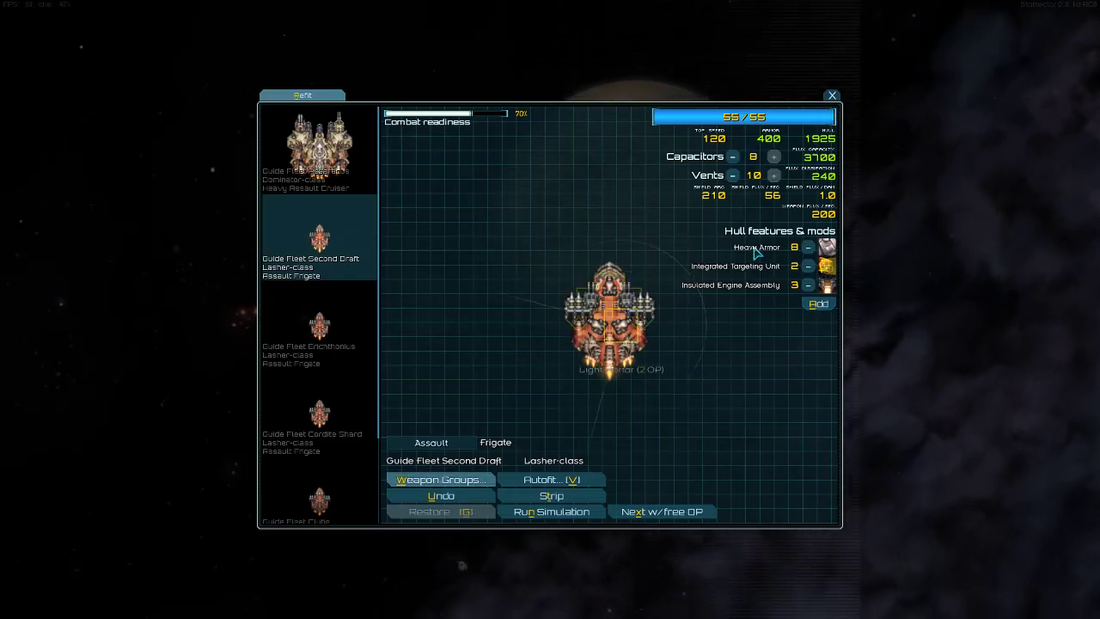
- Rename the Guide Fleet Second Draft's variant to Guide and apply it by reselecting the ship in the fleet list
mouse_move(608, 297)
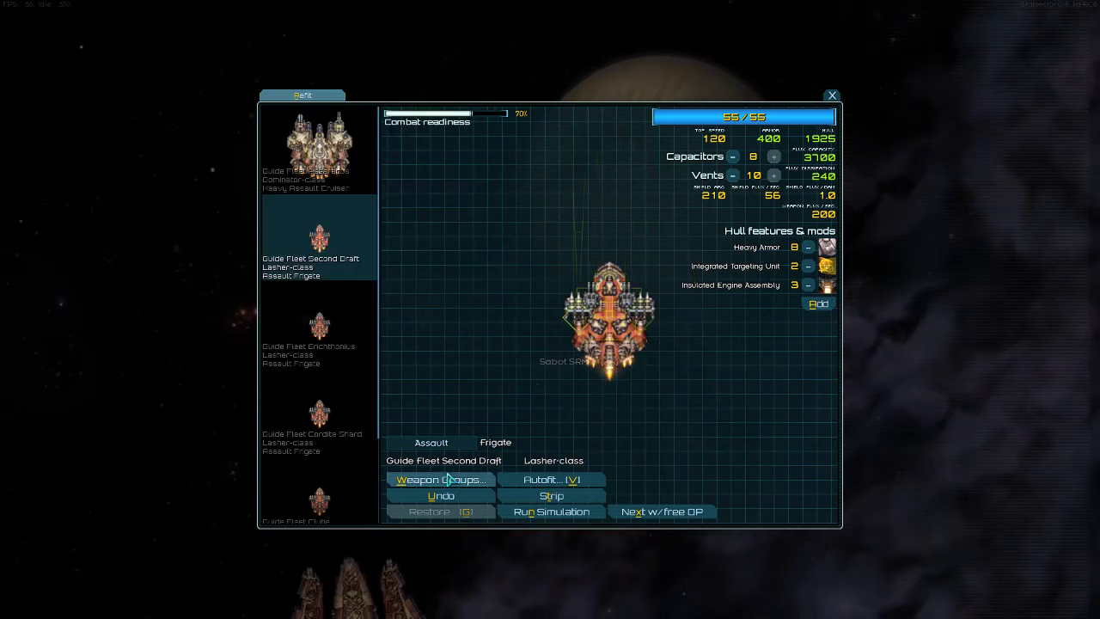
click(459, 447)
key(BackSpace)
key(BackSpace)
key(BackSpace)
key(BackSpace)
key(BackSpace)
key(BackSpace)
key(BackSpace)
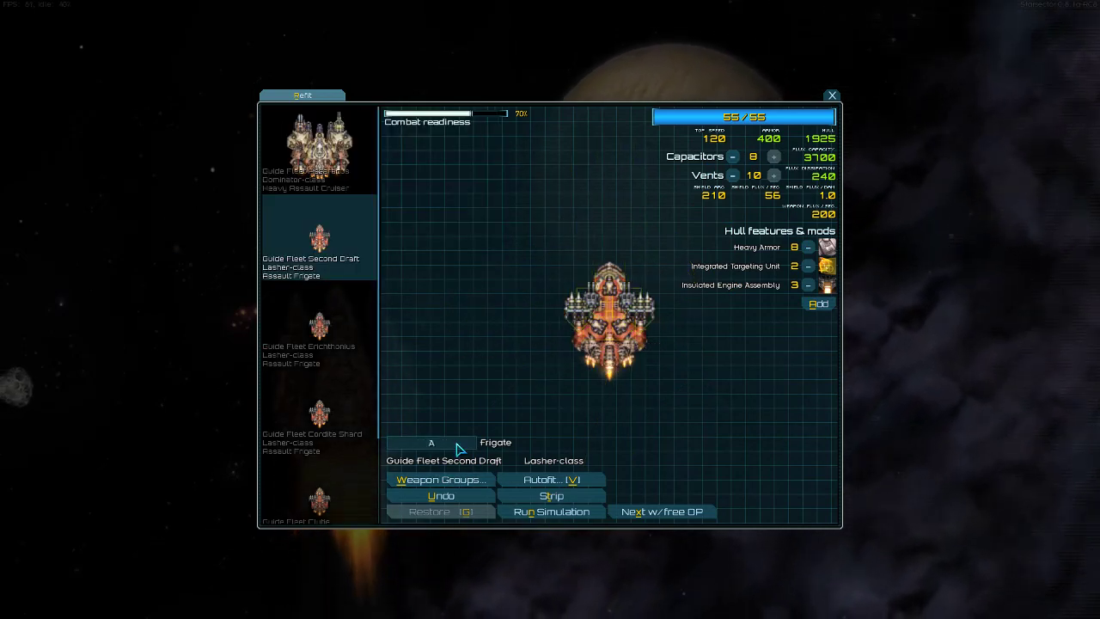
text(Guide)
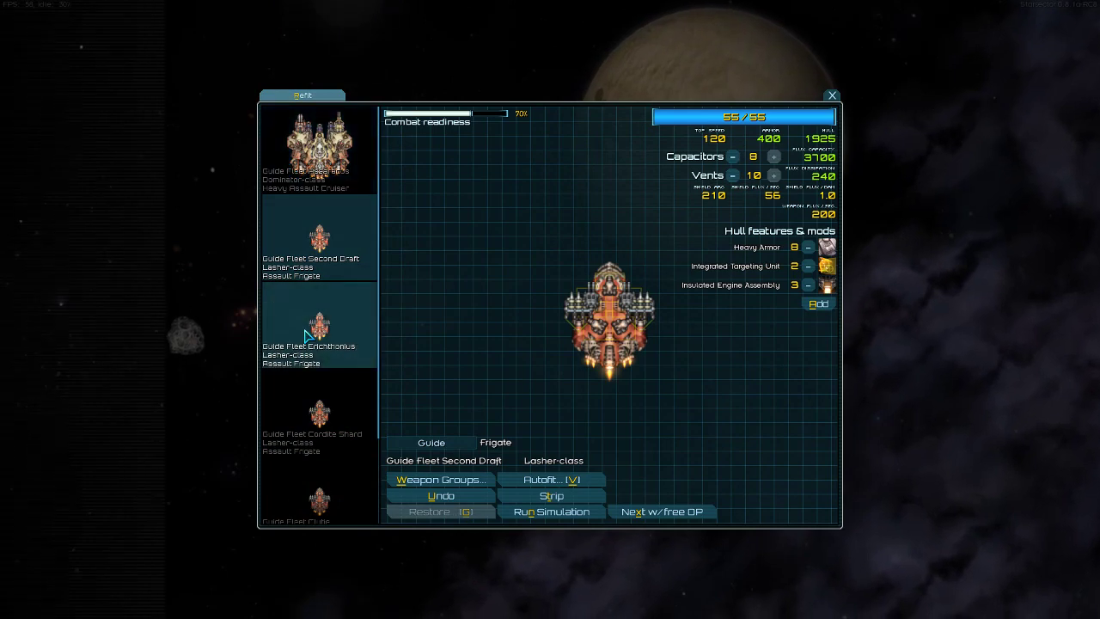
click(290, 296)
click(286, 268)
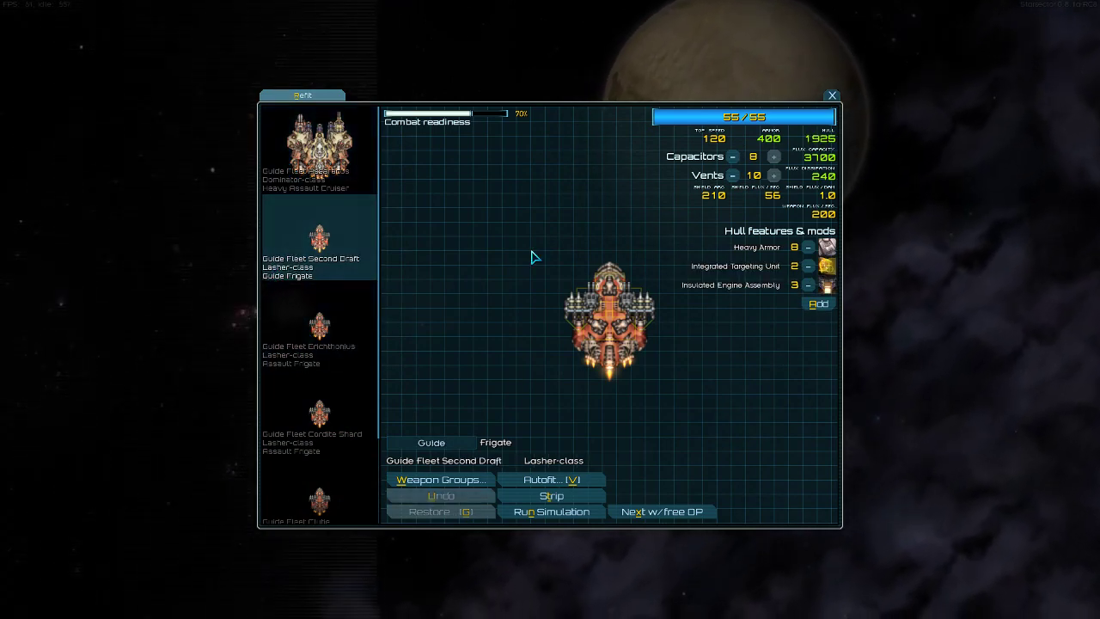
- Leave the refit screen, switch to File Explorer, and open the Starsector\saves\missions\PvP folder
key(Escape)
key(alt+Tab)
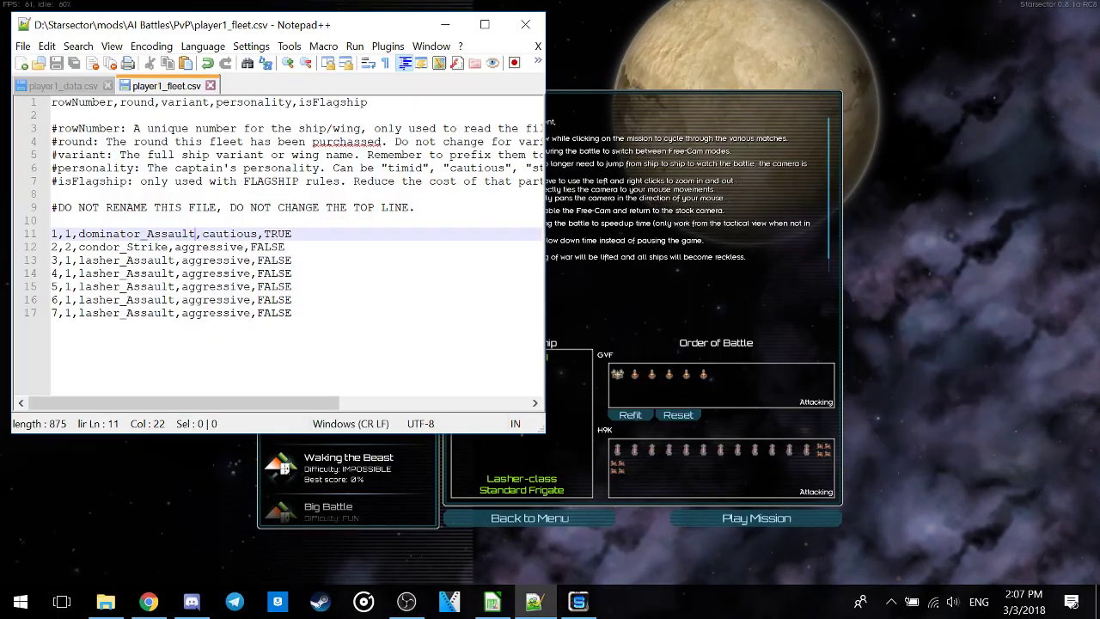
click(291, 287)
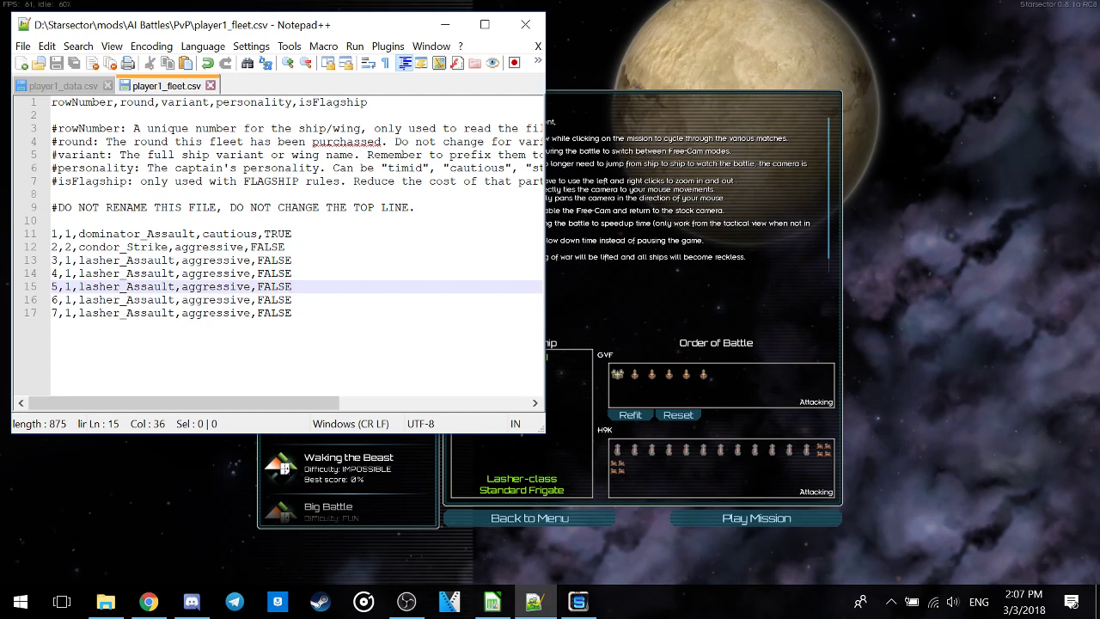
mouse_move(105, 602)
click(96, 539)
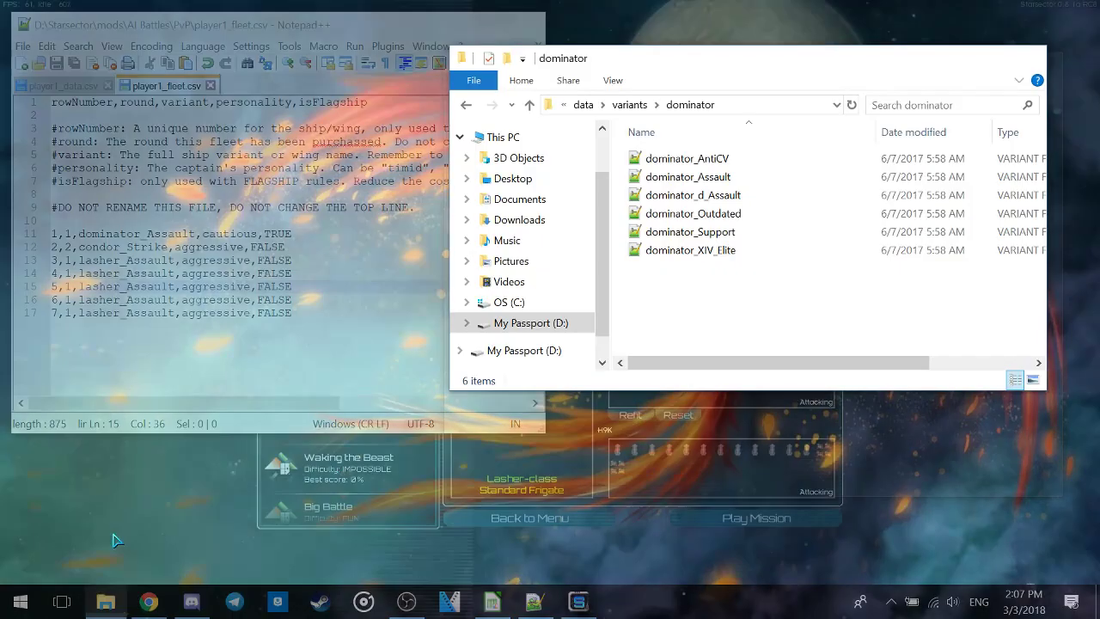
click(583, 104)
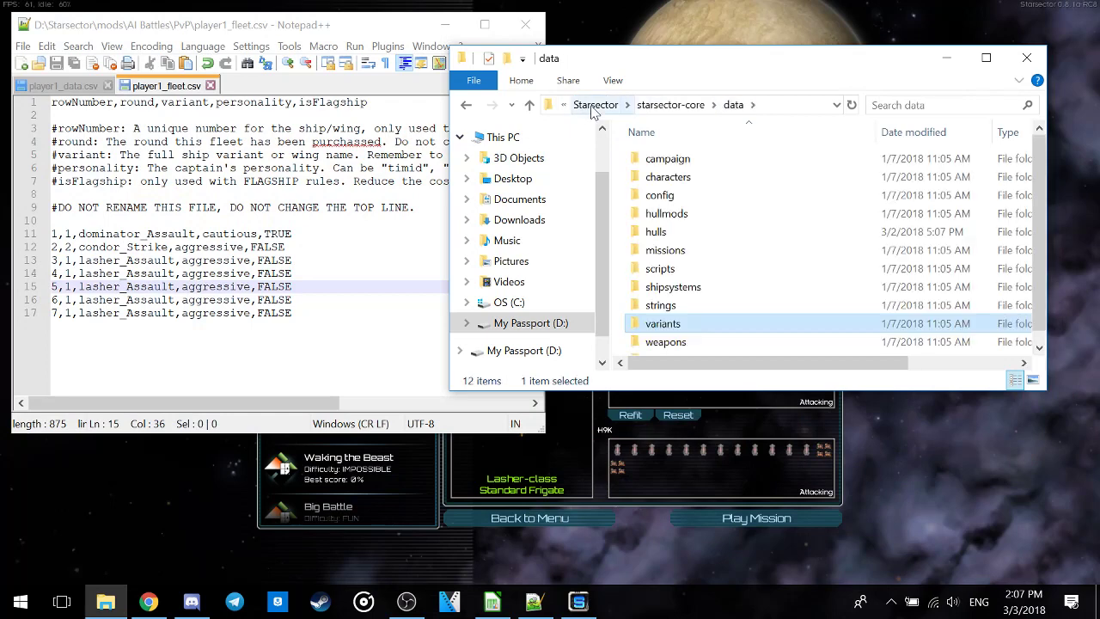
click(601, 104)
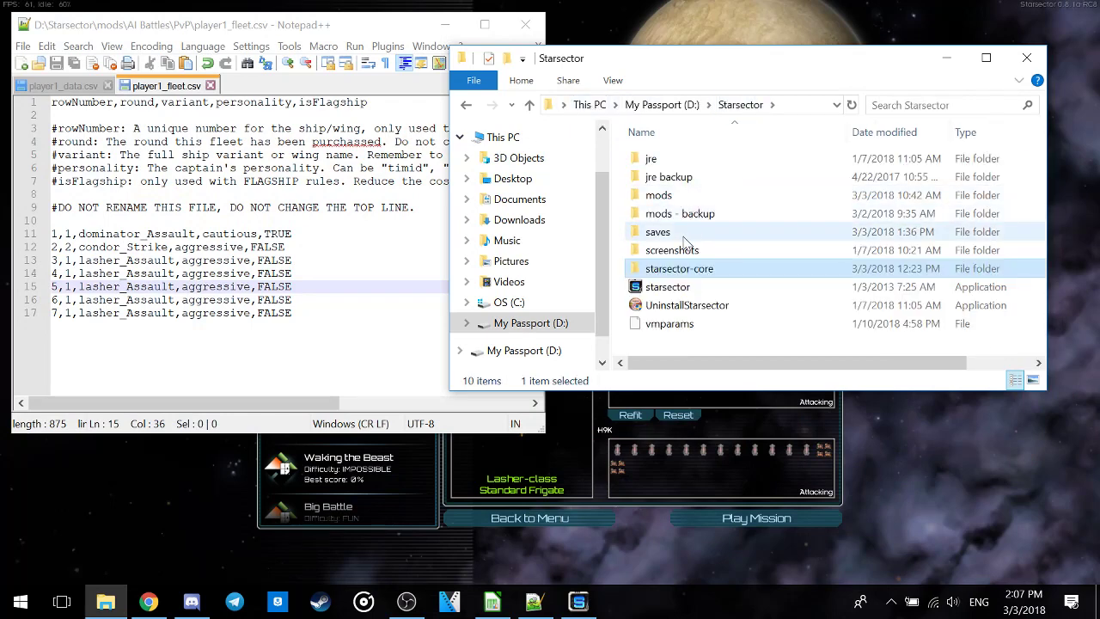
double_click(685, 237)
double_click(687, 162)
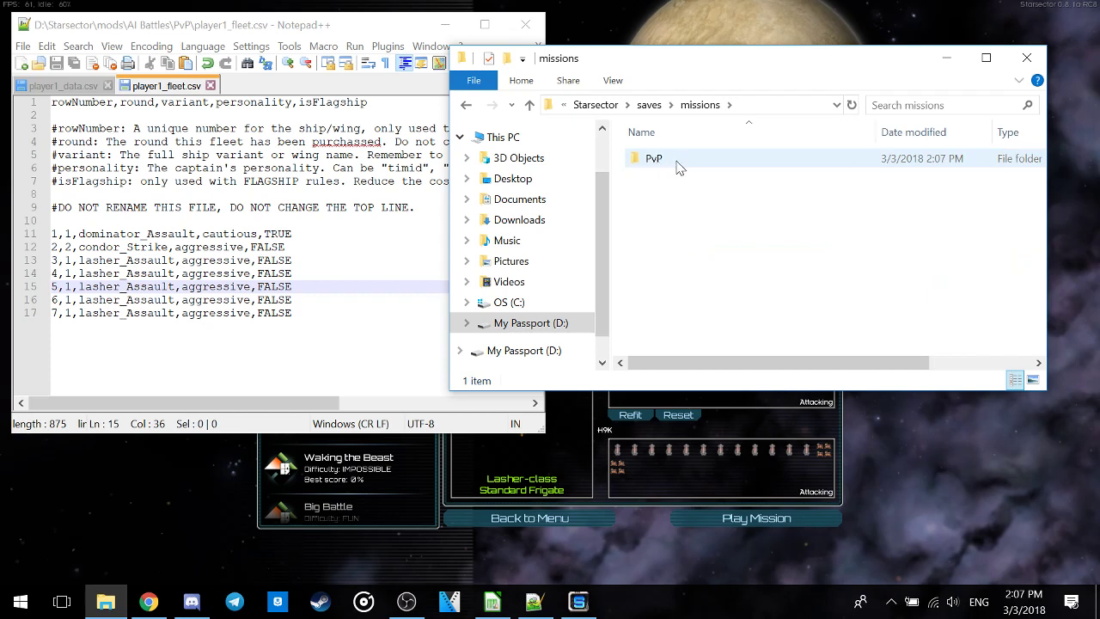
double_click(653, 159)
- Open the mission_PvP_ship_1 variant file in Notepad++ and highlight its hullId line
click(690, 162)
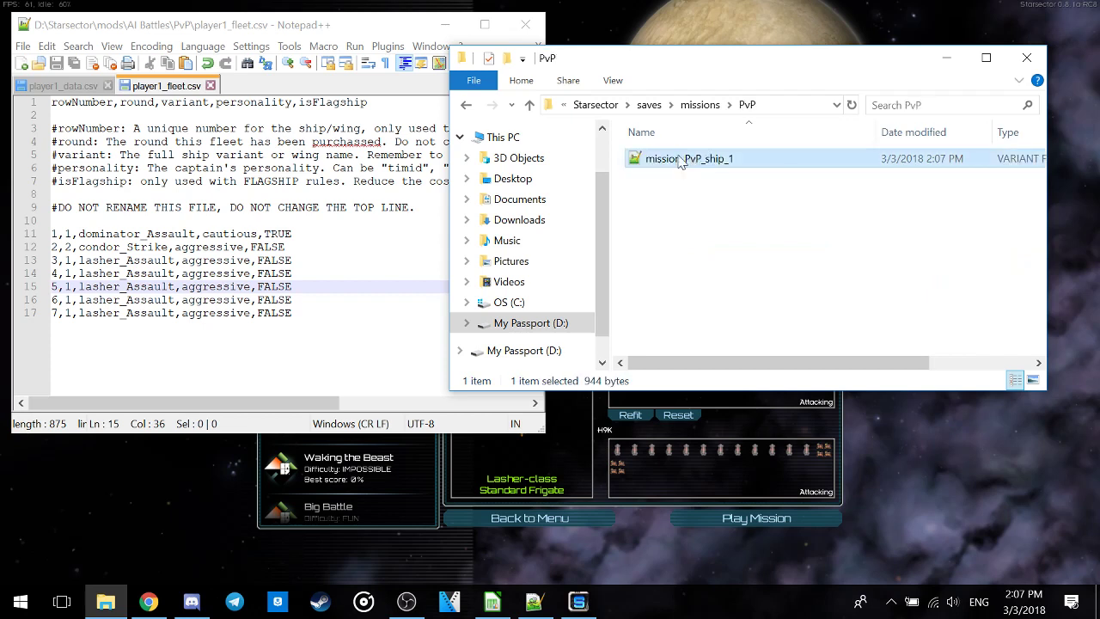
right_click(682, 163)
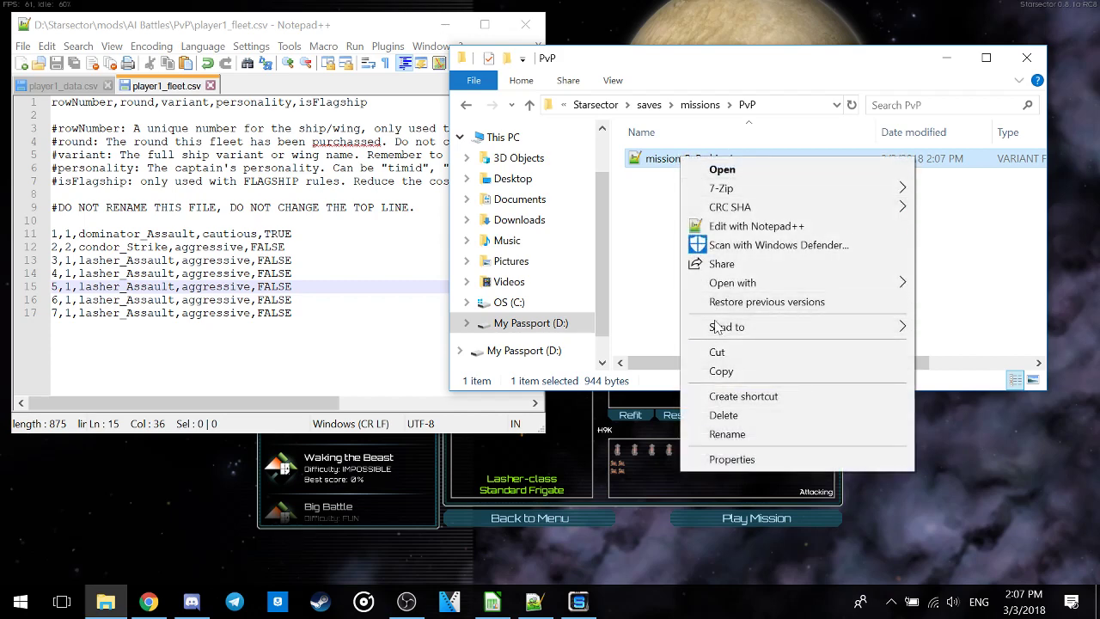
click(757, 225)
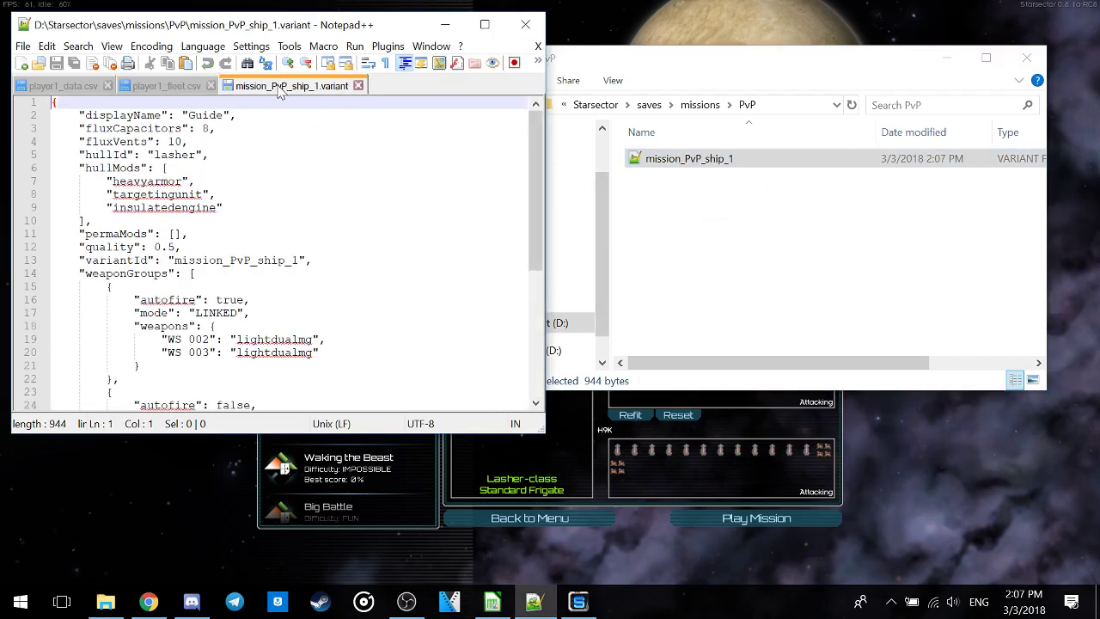
drag(86, 155, 209, 155)
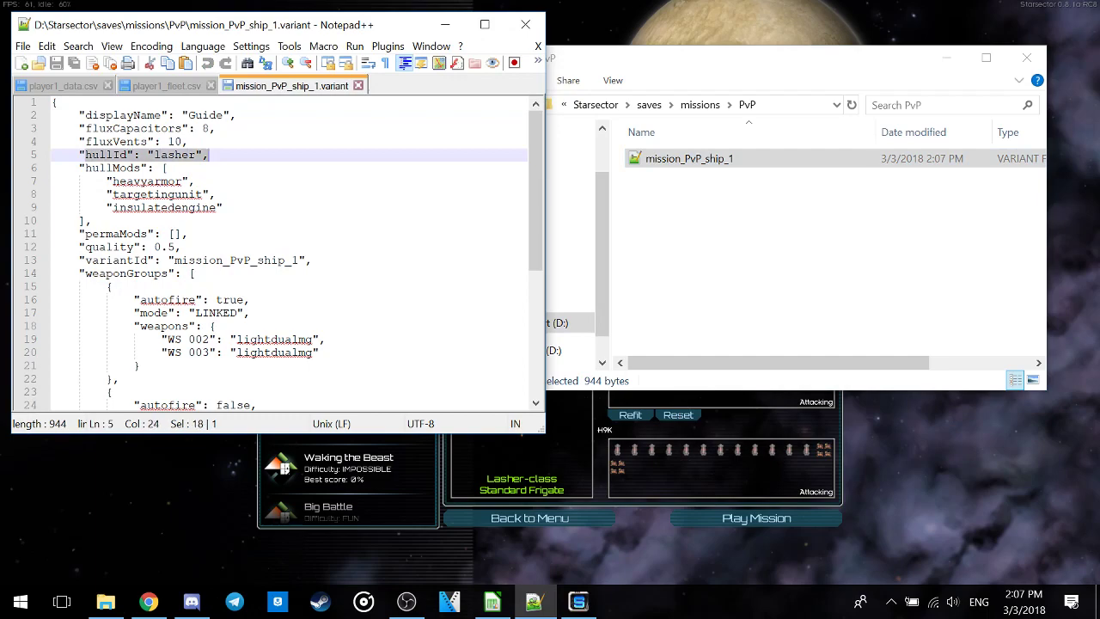
click(146, 194)
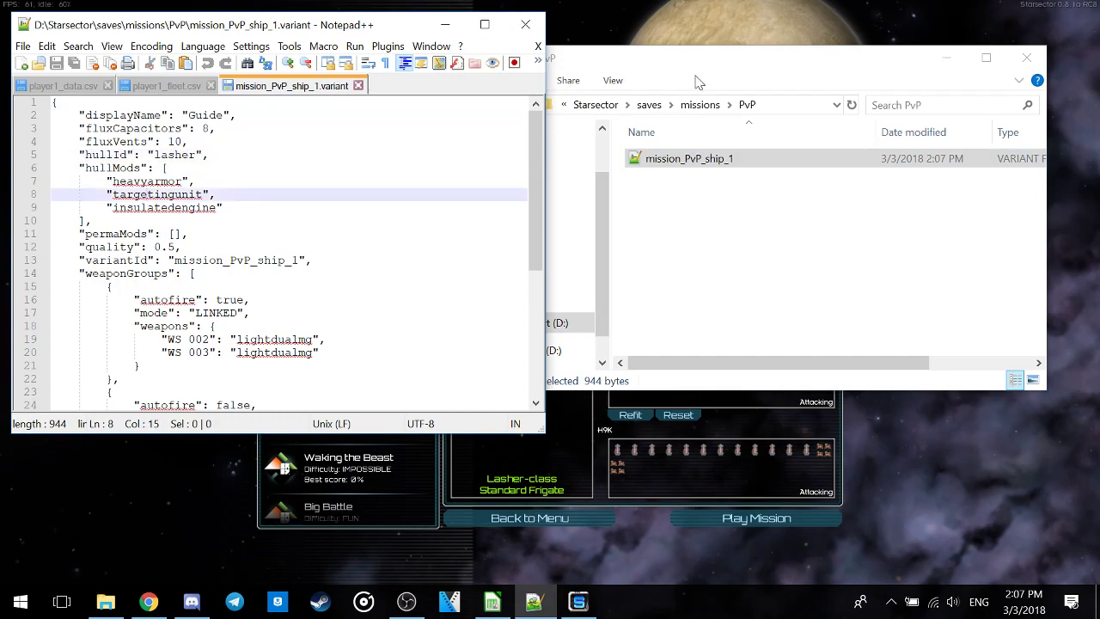
- Reopen the Guide Lasher's refit screen behind the variant file and compare its hull mods with the file's hullMods entries
drag(698, 77, 850, 47)
click(630, 414)
click(351, 218)
key(alt+Tab)
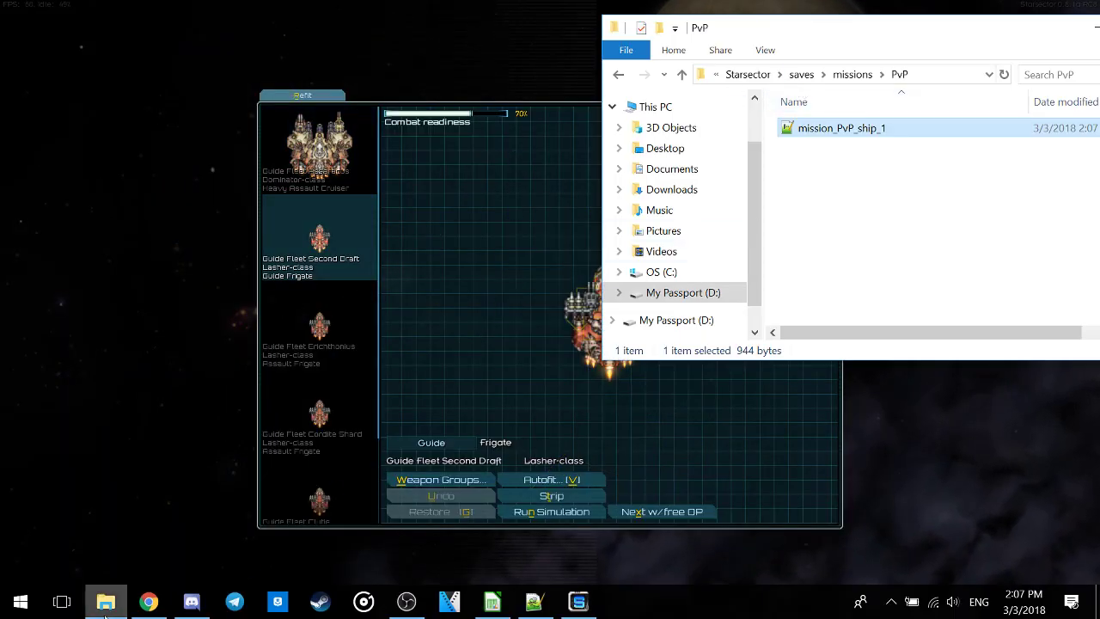
click(534, 601)
drag(759, 36, 785, 342)
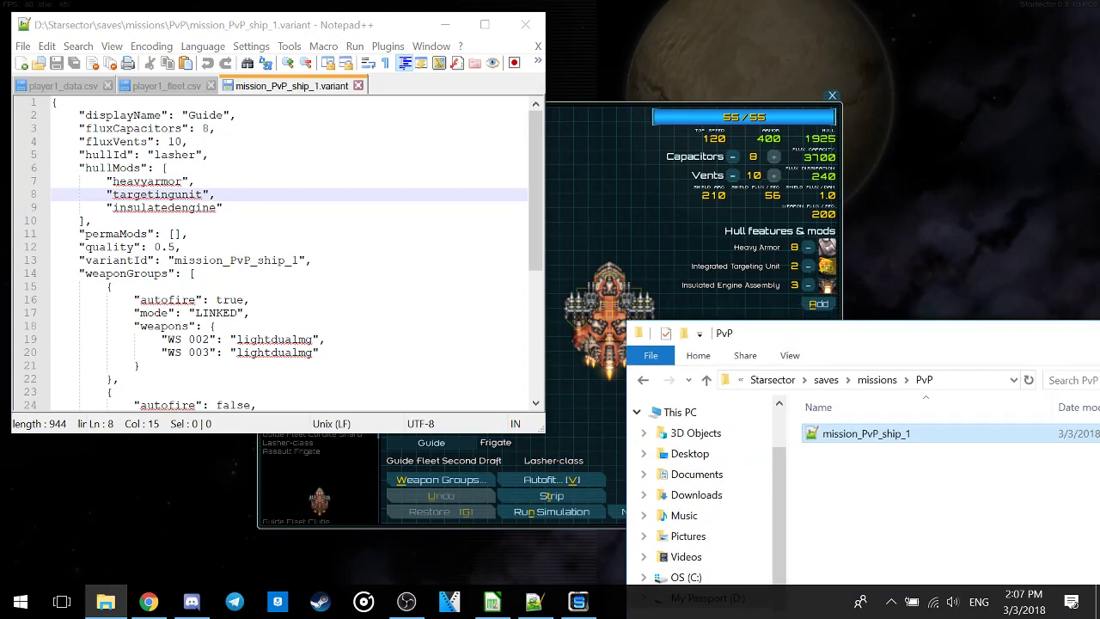
drag(106, 181, 223, 207)
click(187, 234)
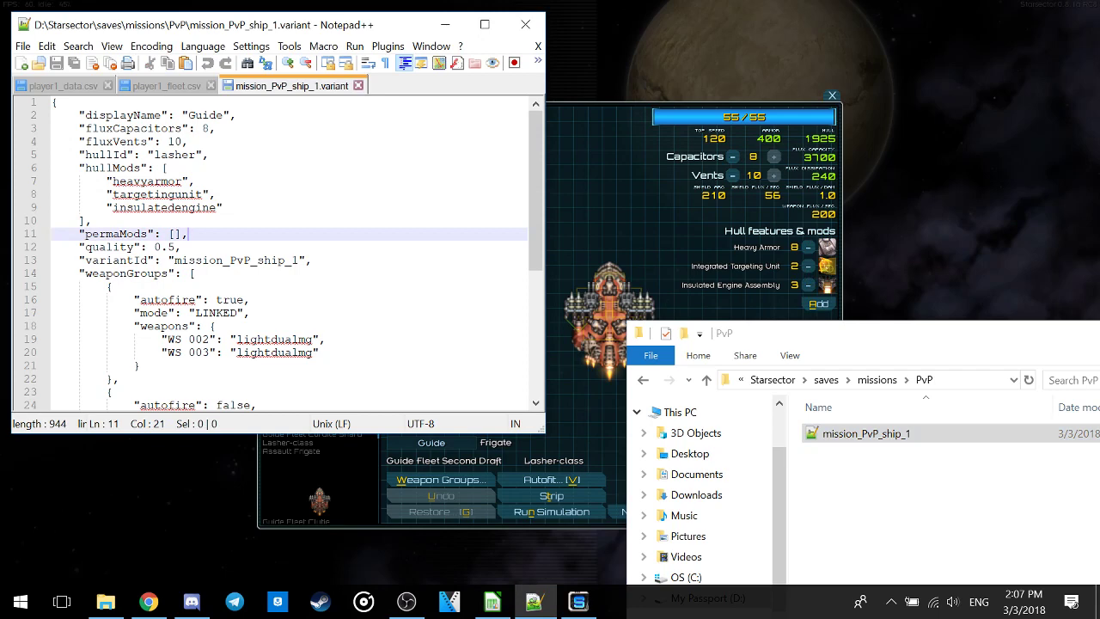
- Examine the displayName line and the variantId value in the mission_PvP_ship_1 variant file
drag(74, 115, 237, 115)
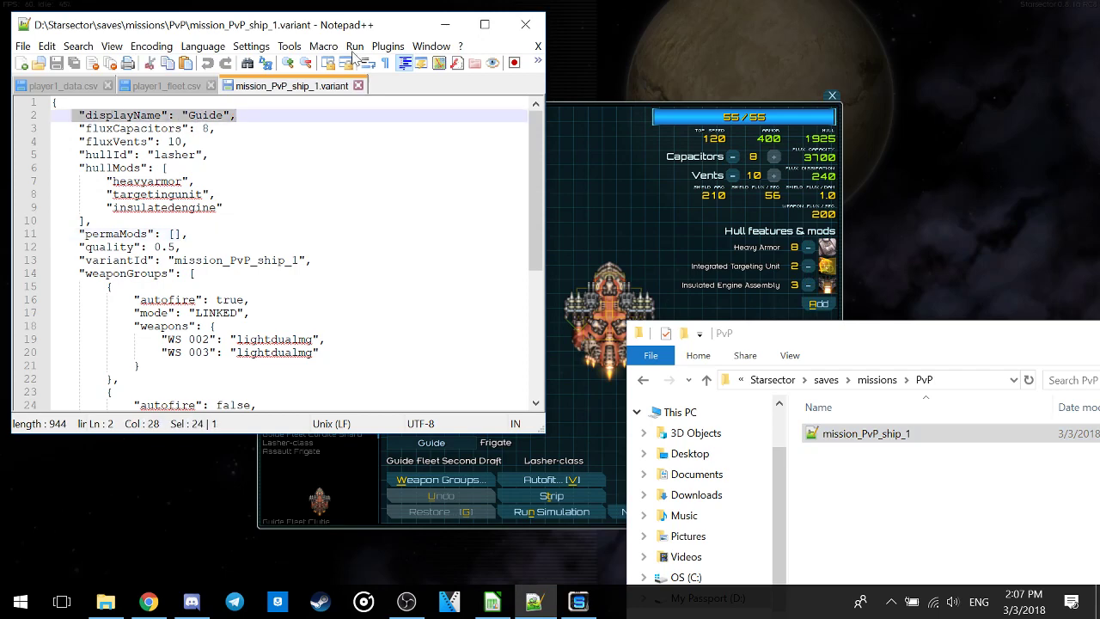
drag(374, 26, 823, 145)
drag(680, 150, 255, 53)
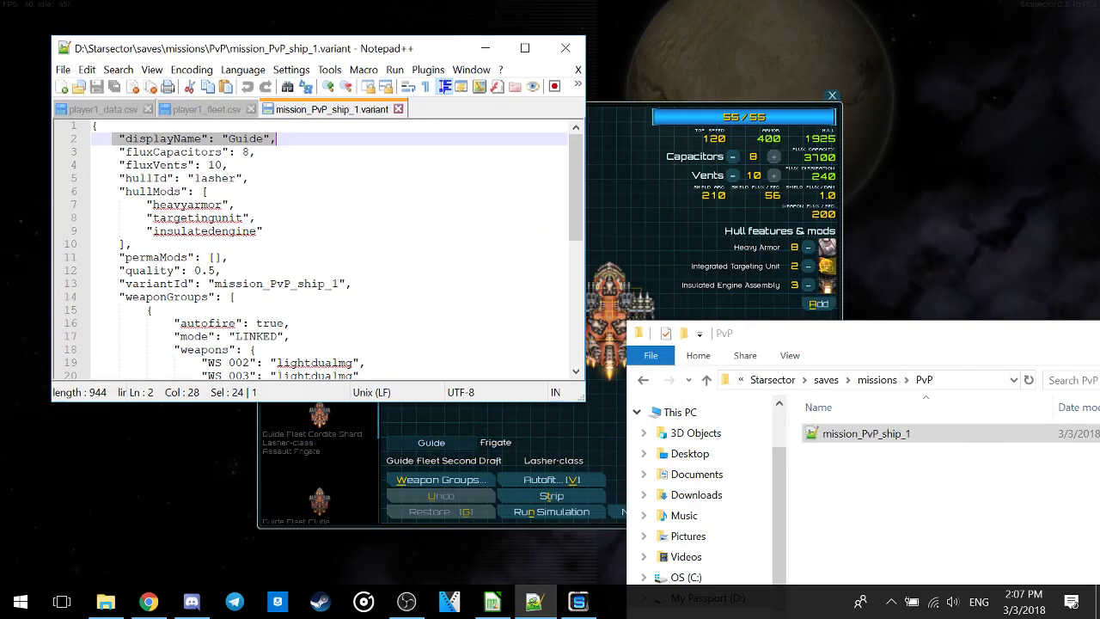
click(256, 217)
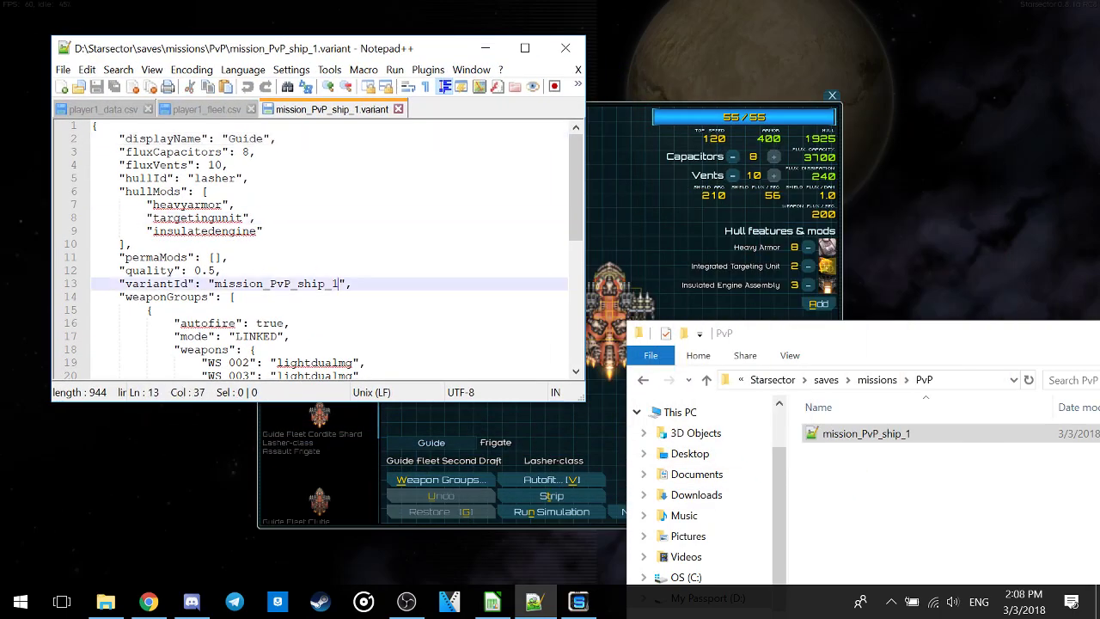
drag(341, 283, 214, 284)
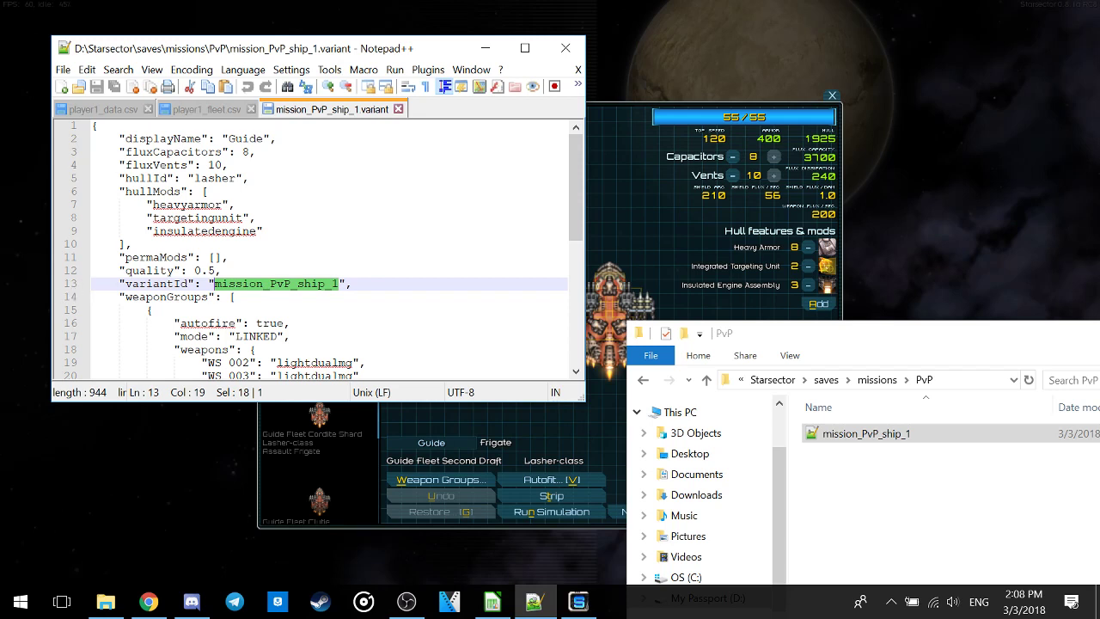
- Set the variantId value to Guide_Lasher and save the variant file
drag(126, 284, 193, 283)
drag(338, 284, 215, 283)
text(Guide_)
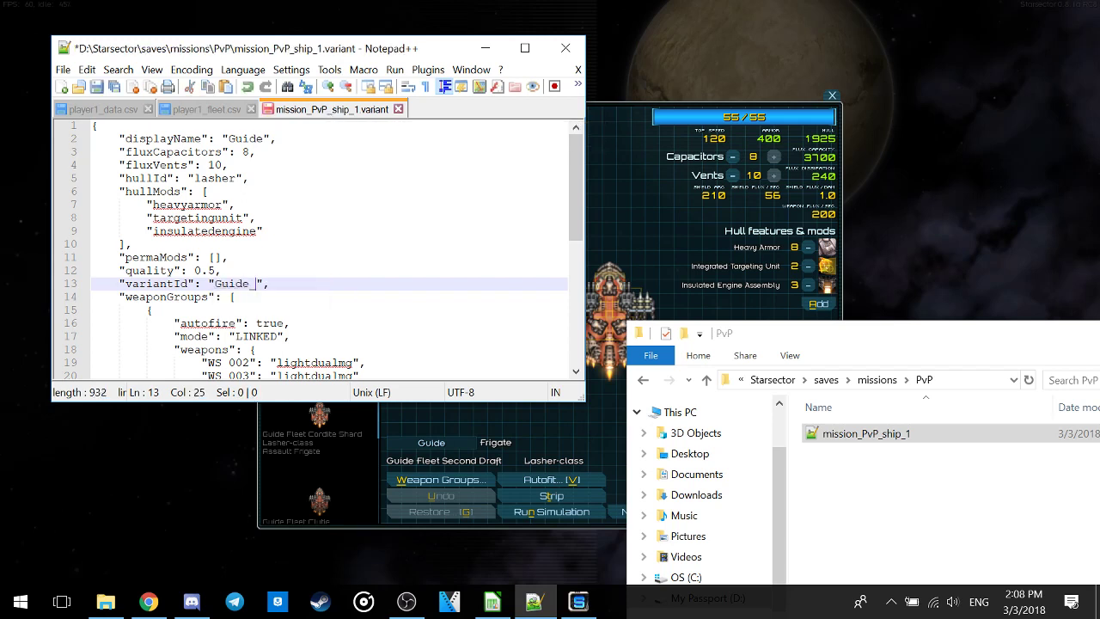
text(Lasher)
click(63, 70)
click(129, 135)
drag(251, 283, 221, 284)
click(214, 283)
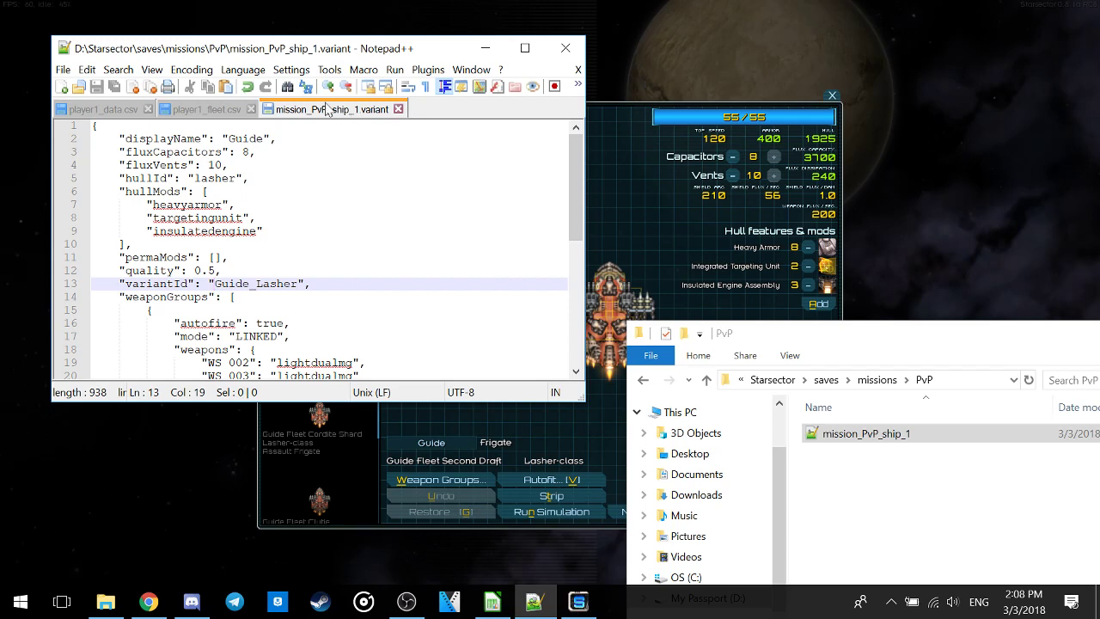
- Close the variant file in Notepad++ and rename mission_PvP_ship_1 to Guide_Lasher in File Explorer
click(399, 109)
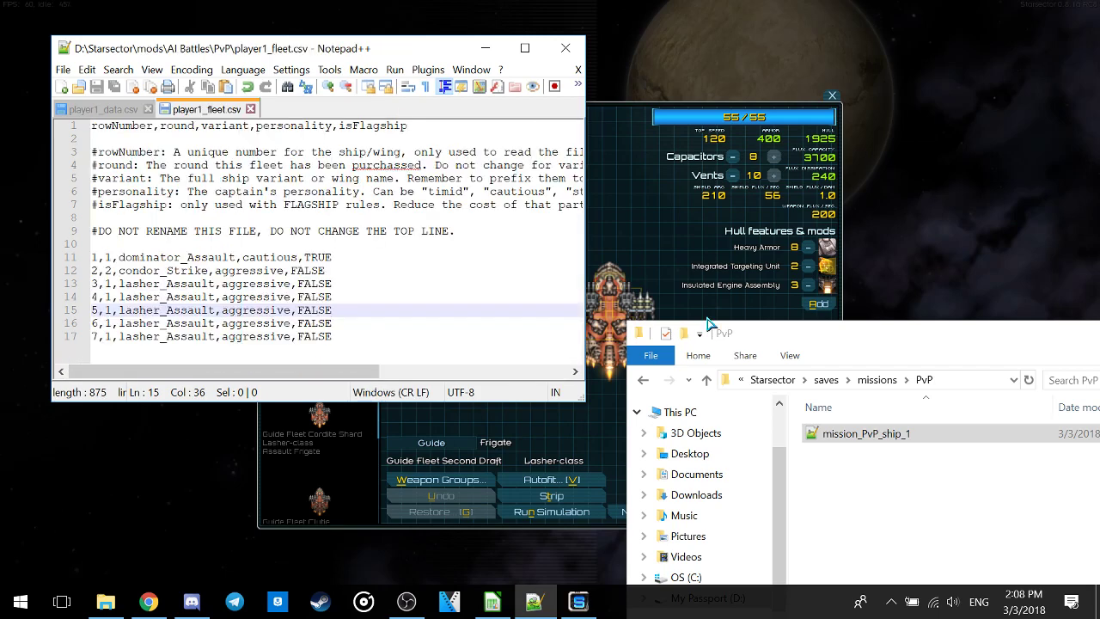
drag(851, 335, 615, 187)
right_click(624, 291)
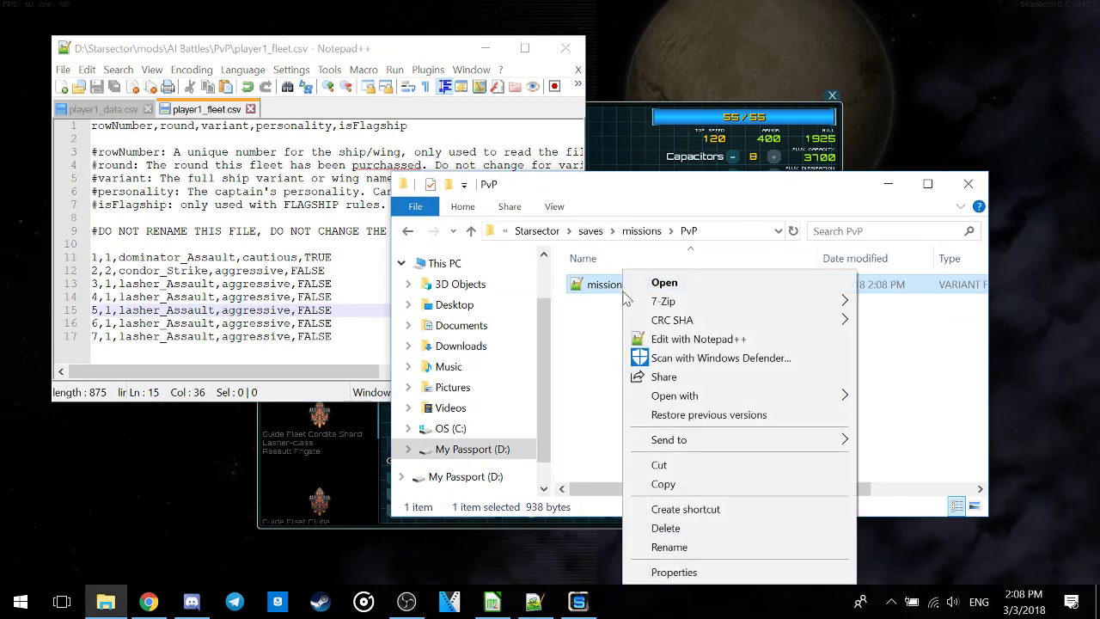
click(662, 547)
text(Gu)
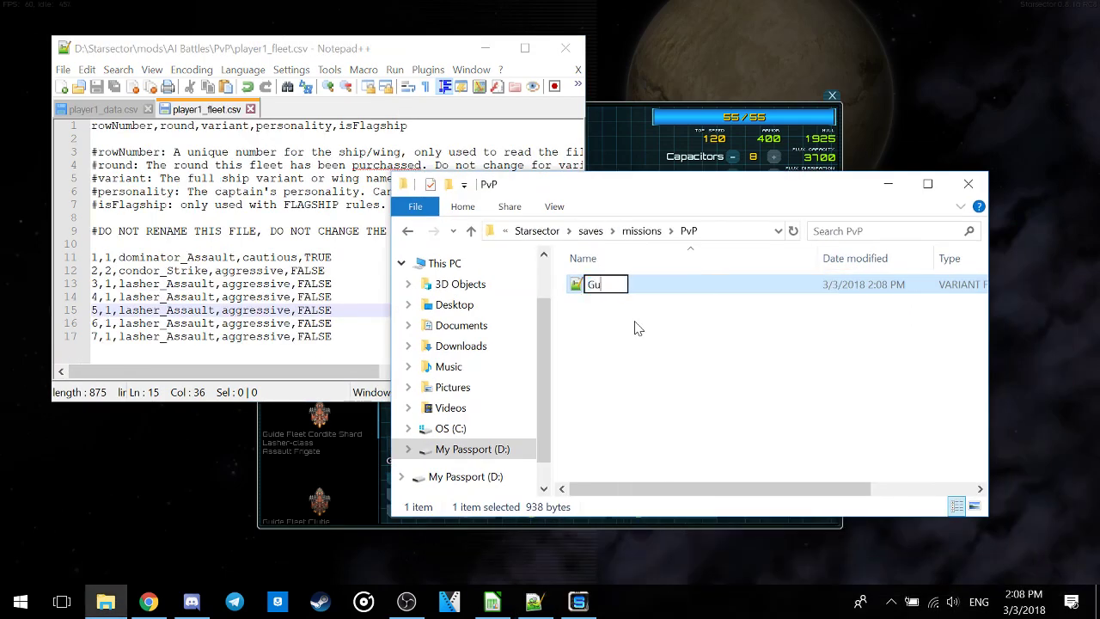
text(ide_Lasher)
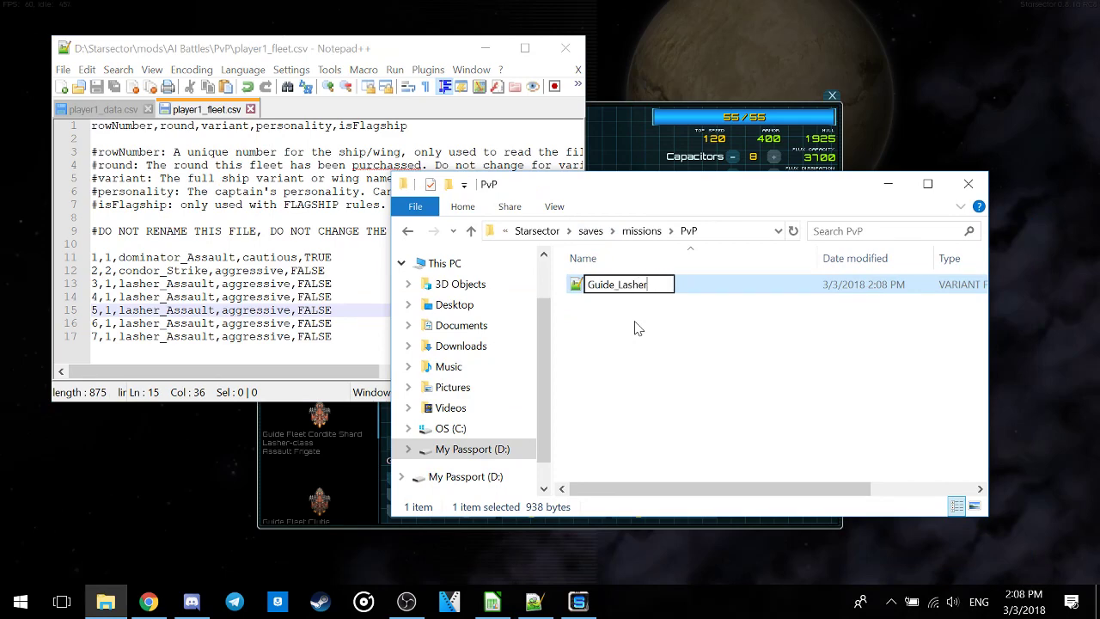
key(Return)
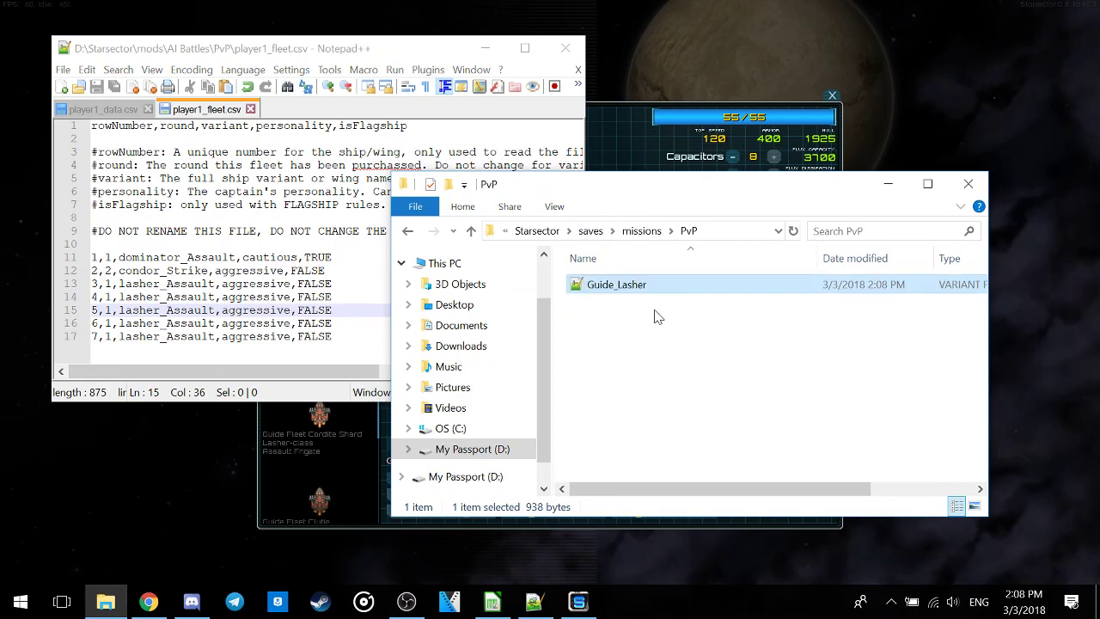
- Open the renamed Guide_Lasher file in Notepad++ and check its variantId against the file name
right_click(645, 296)
click(691, 337)
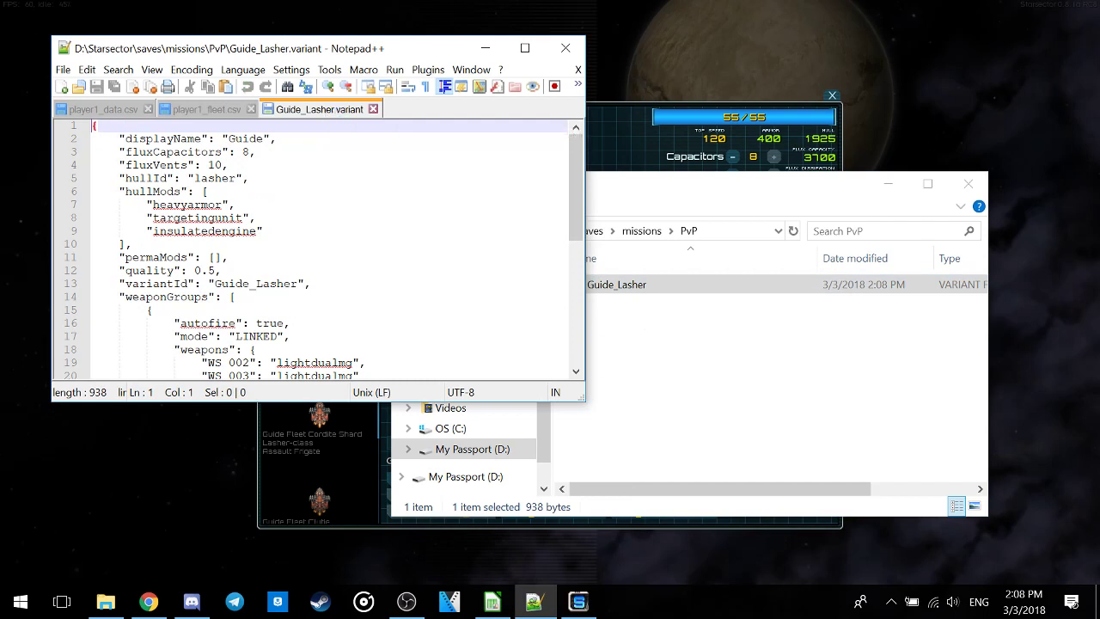
drag(120, 284, 153, 284)
click(254, 284)
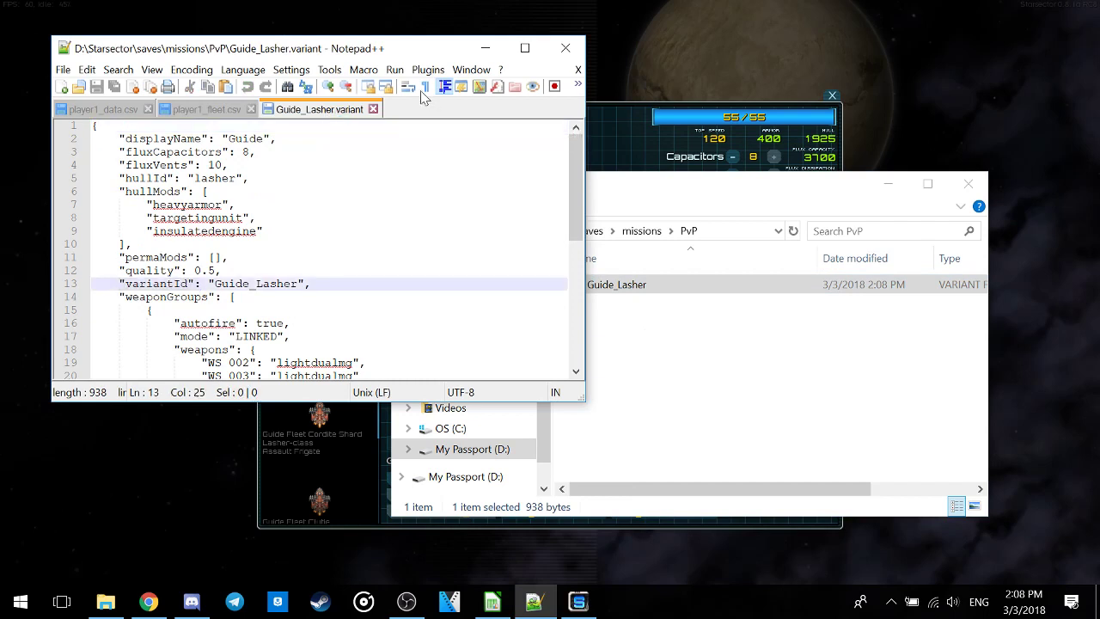
- Copy the Guide_Lasher variant file from the PvP saves folder into Starsector\mods\AI Battles\data\variants
click(643, 289)
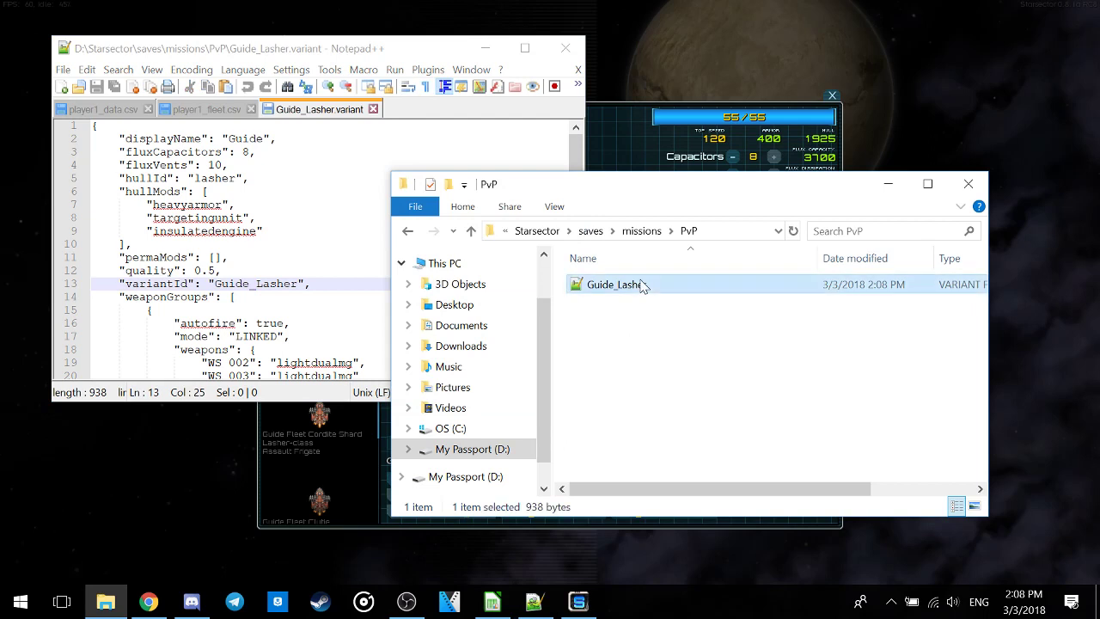
right_click(644, 289)
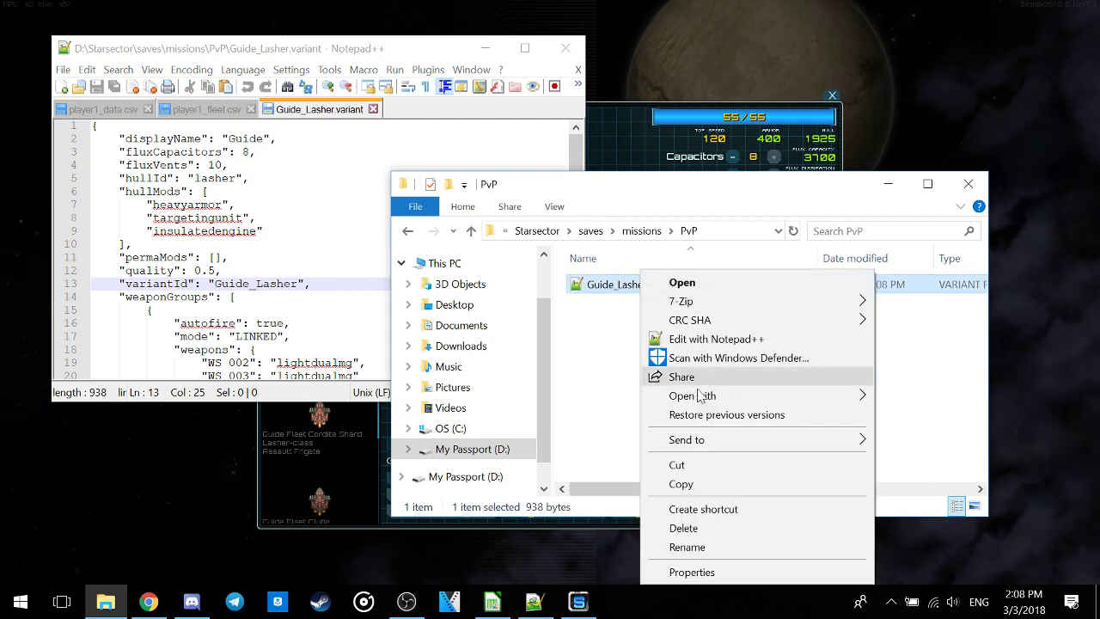
click(716, 486)
click(532, 231)
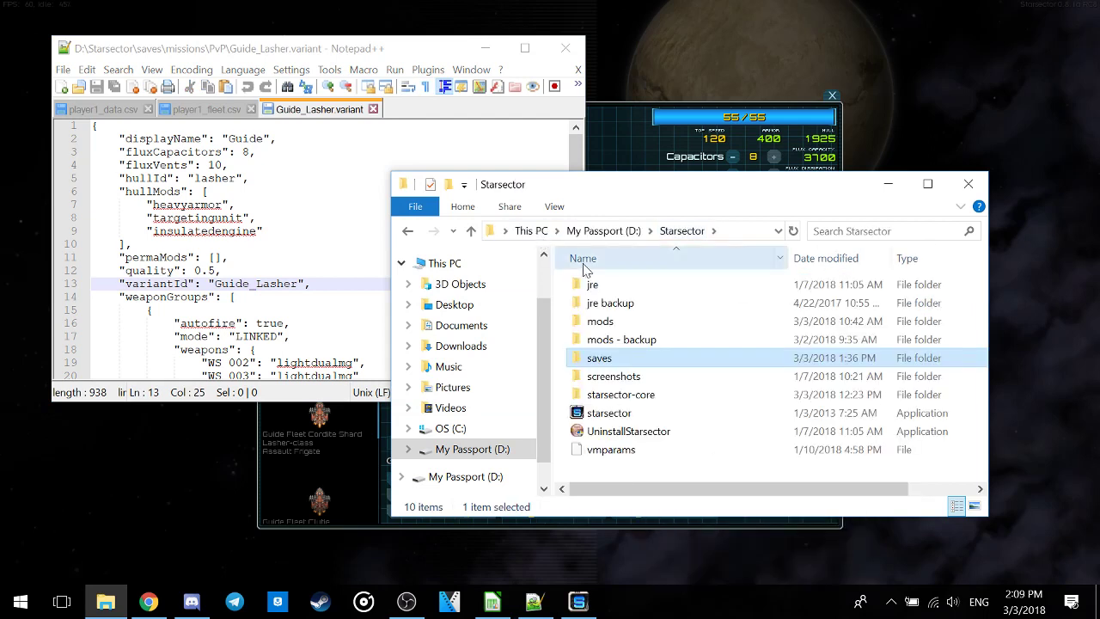
double_click(649, 323)
double_click(646, 284)
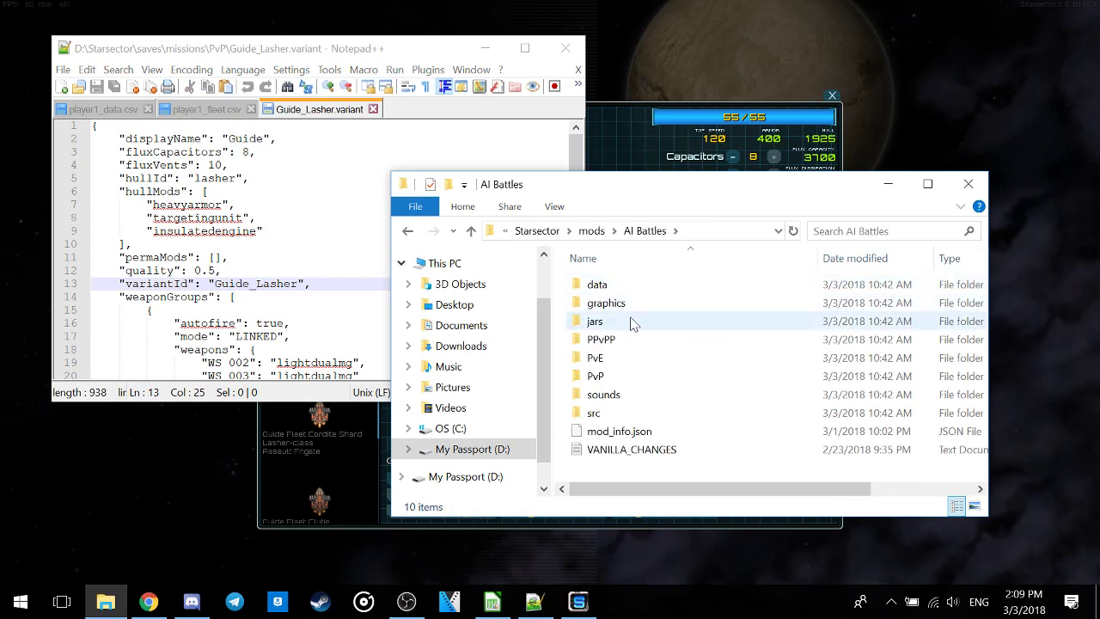
double_click(630, 291)
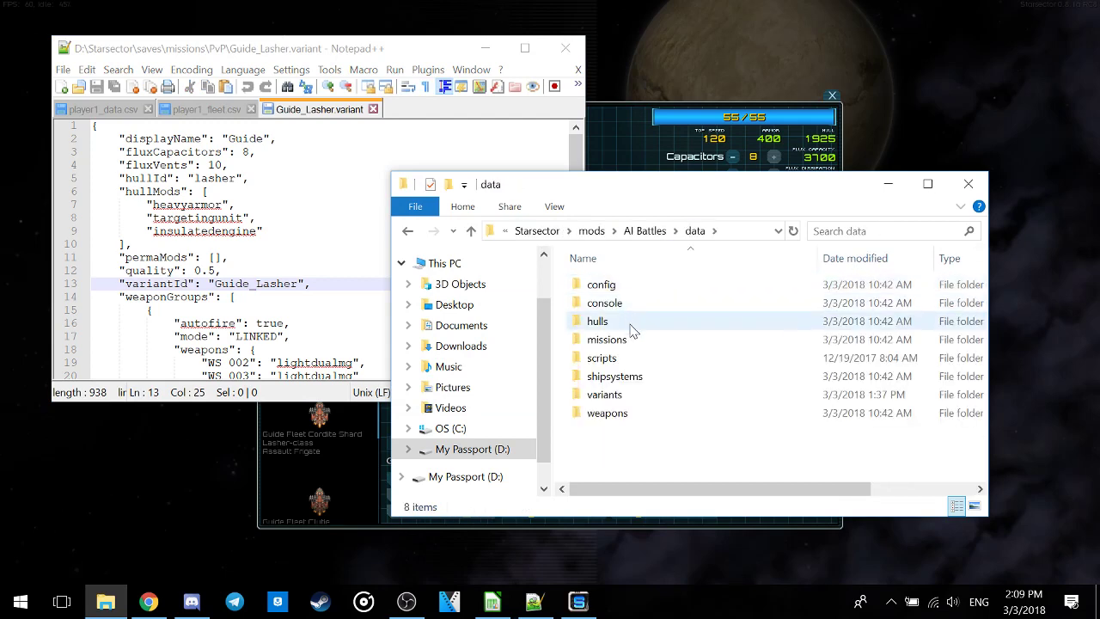
double_click(628, 392)
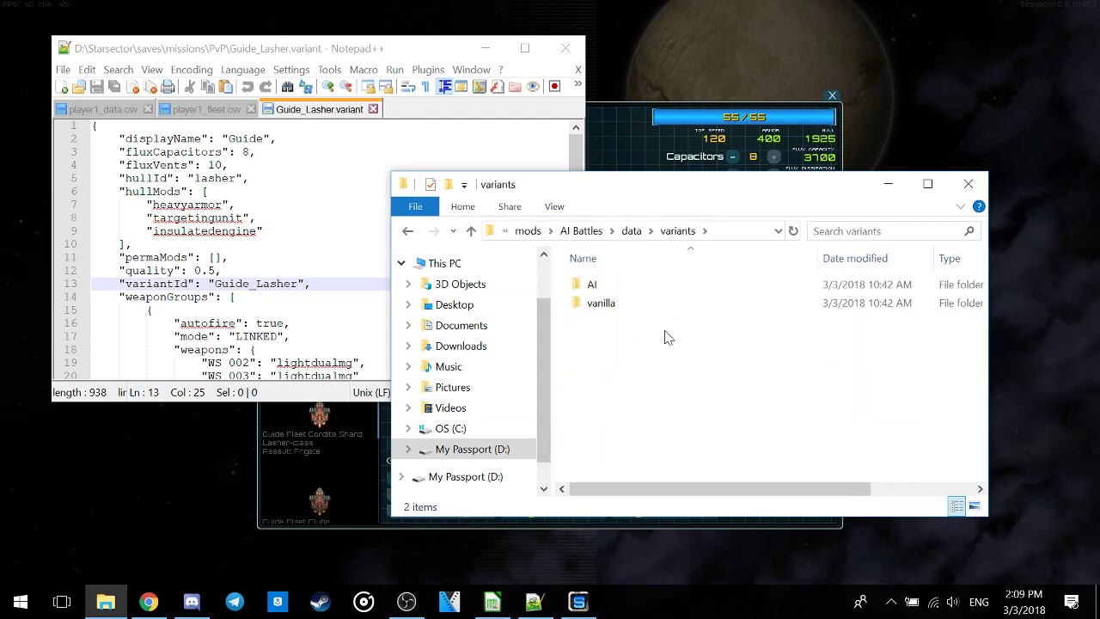
right_click(673, 380)
click(710, 249)
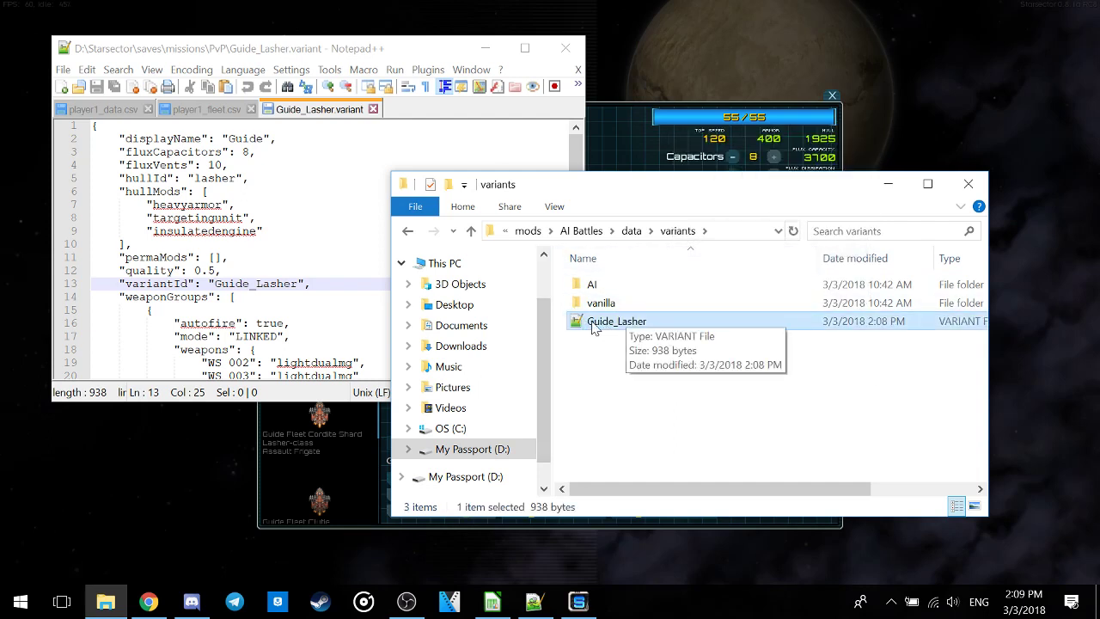
click(582, 398)
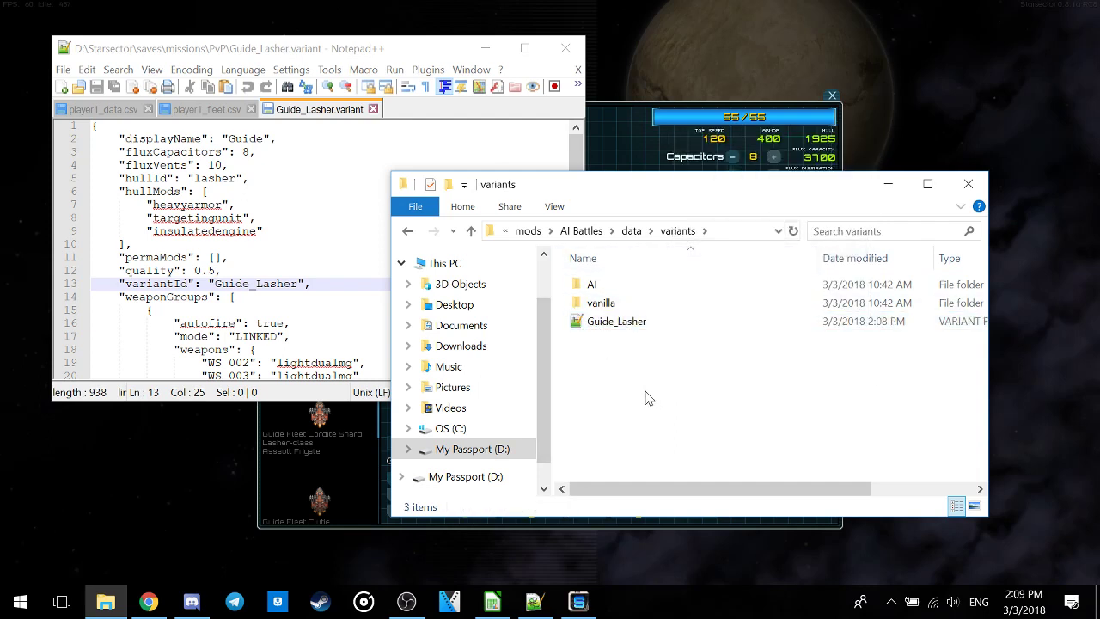
- Replace the variants of fleet rows 3 and 4 in player1_fleet.csv with Guide_Lasher and save the file
click(203, 110)
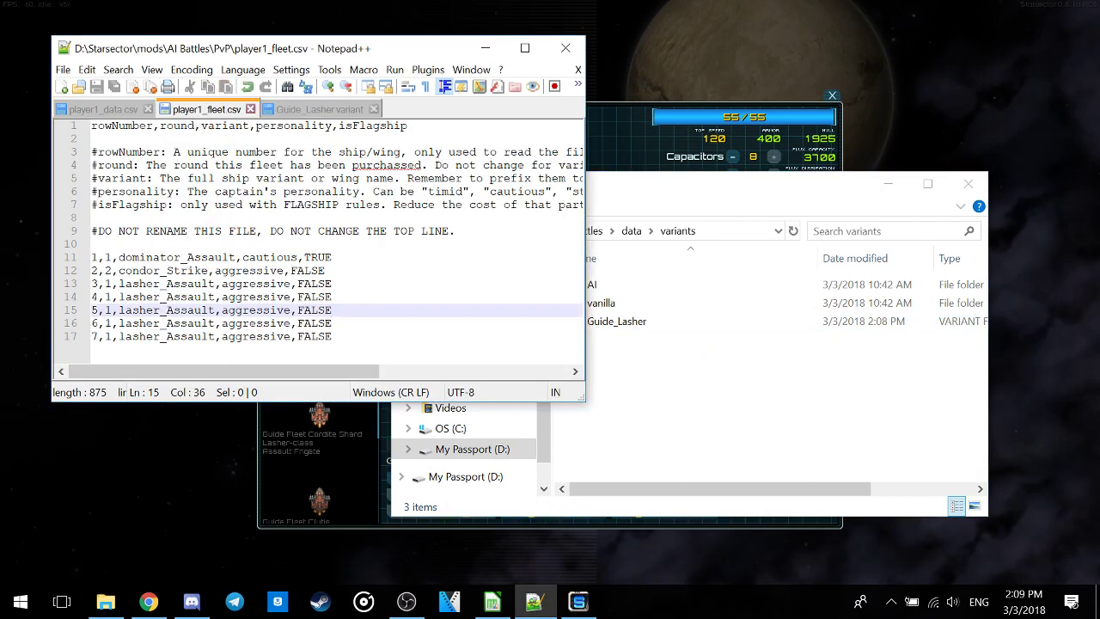
drag(215, 284, 119, 284)
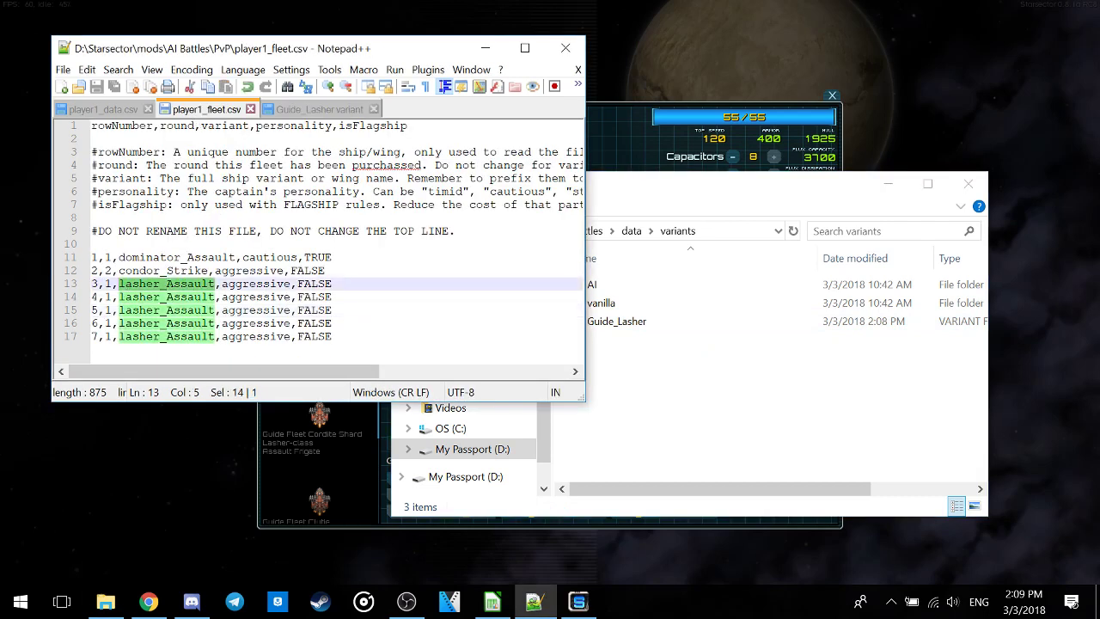
text(Guide_Lasher)
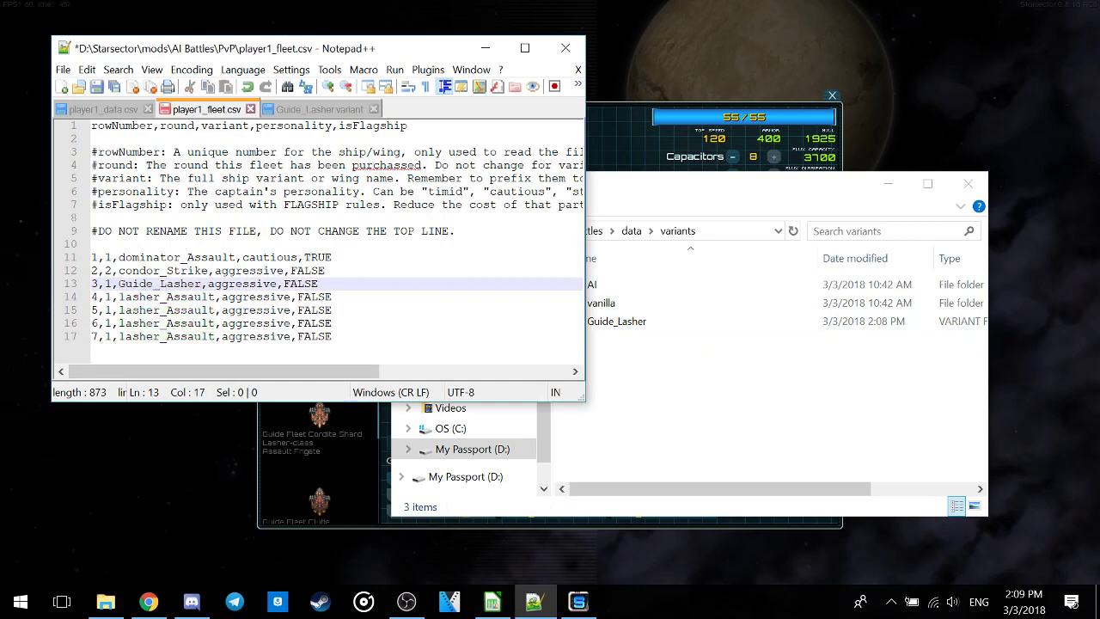
drag(215, 296, 119, 296)
text(Guide_Lasher)
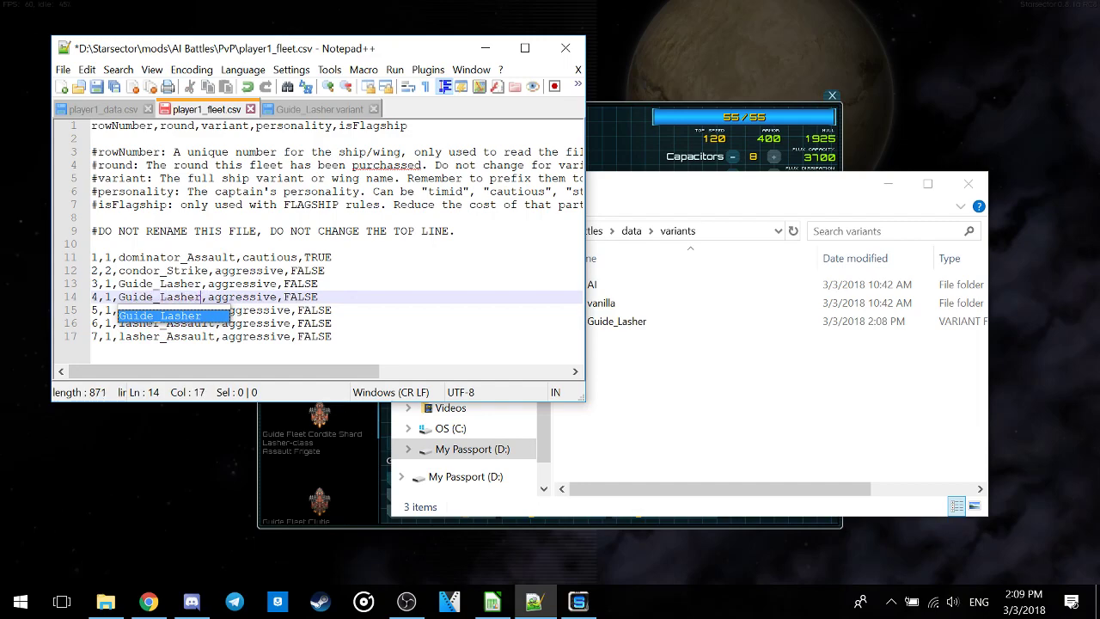
key(Escape)
click(63, 70)
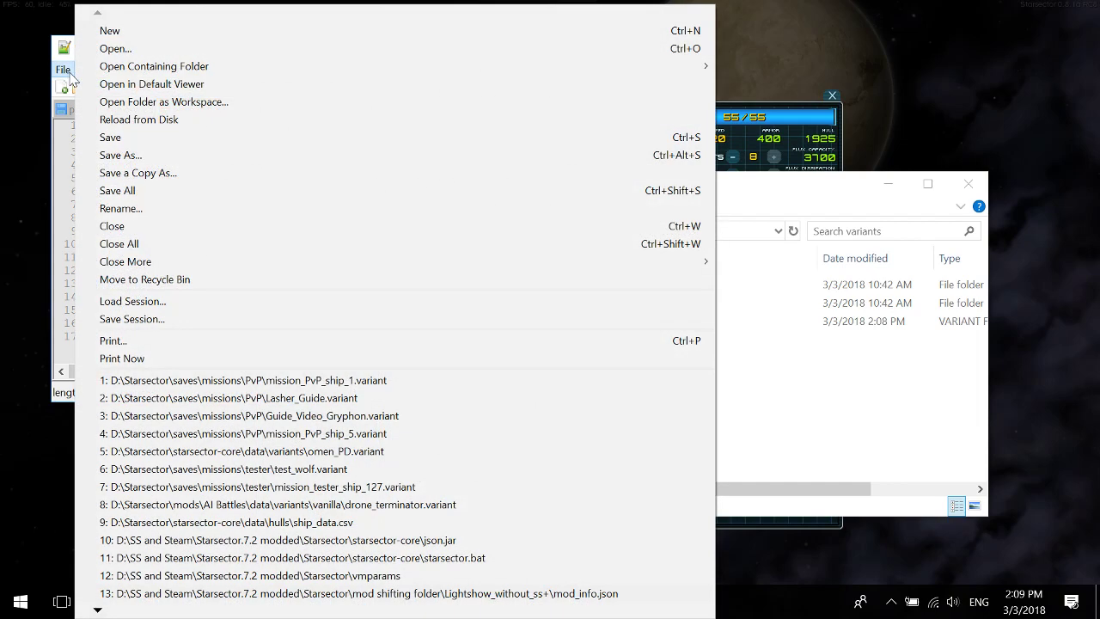
click(117, 138)
click(165, 271)
- Return to Starsector, leave the refit screen, and reselect the PvP mission to reload its preview
click(694, 367)
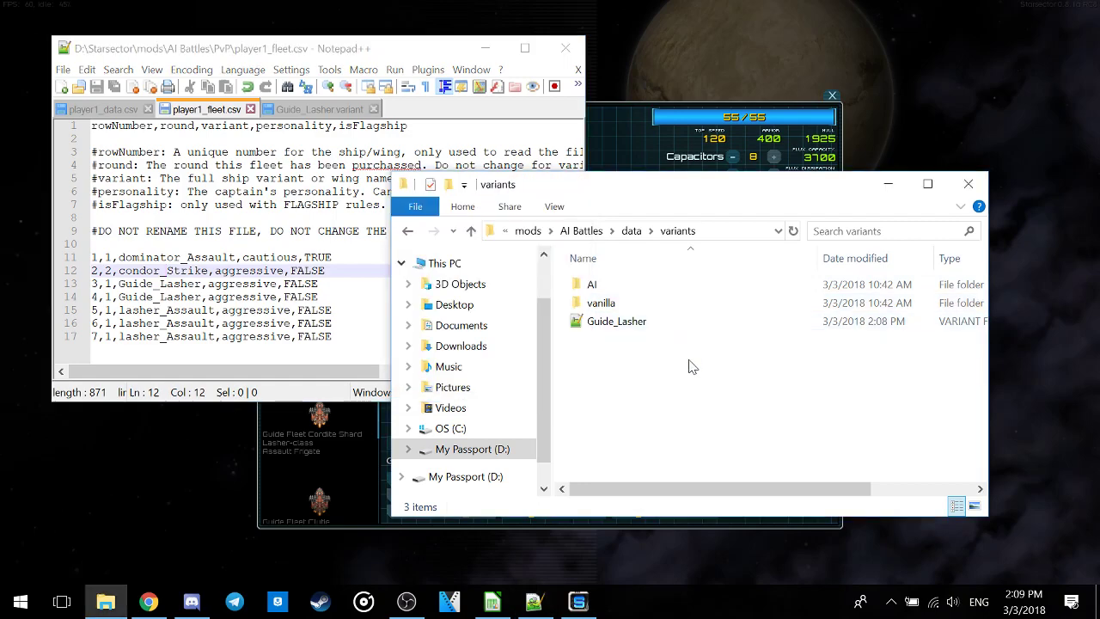
click(593, 142)
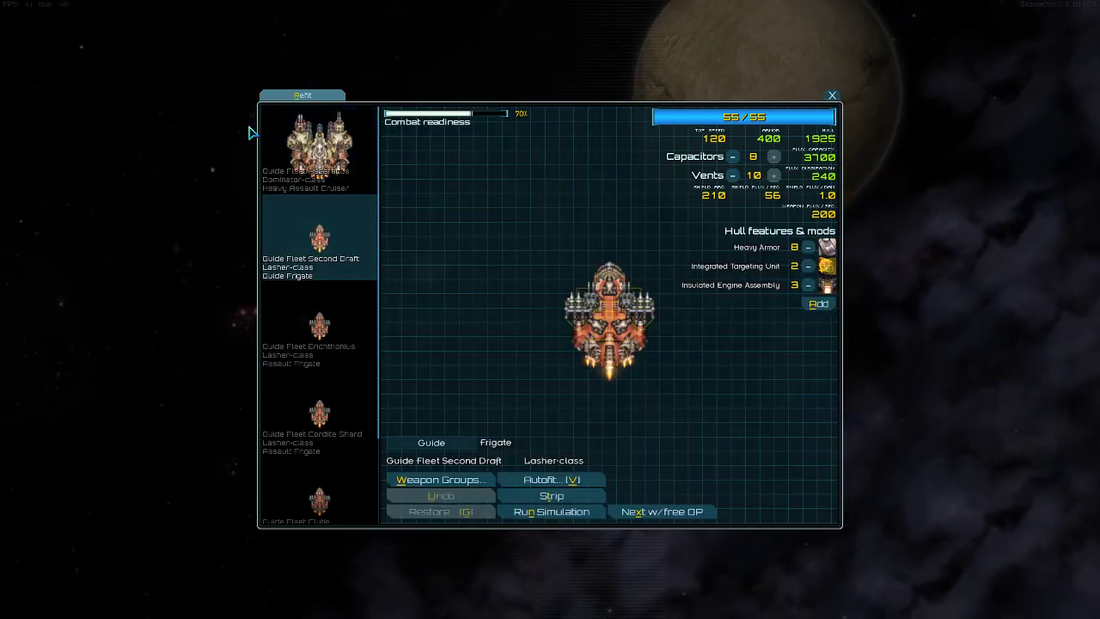
key(Escape)
click(325, 272)
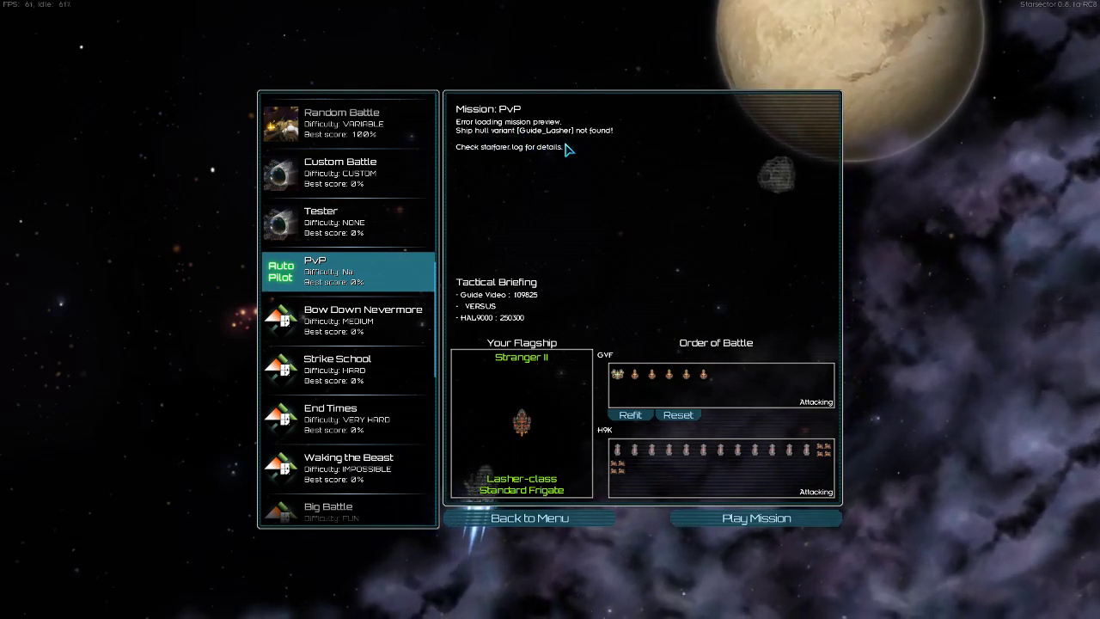
- Quit Starsector and relaunch the game from the main Starsector folder in File Explorer
key(Escape)
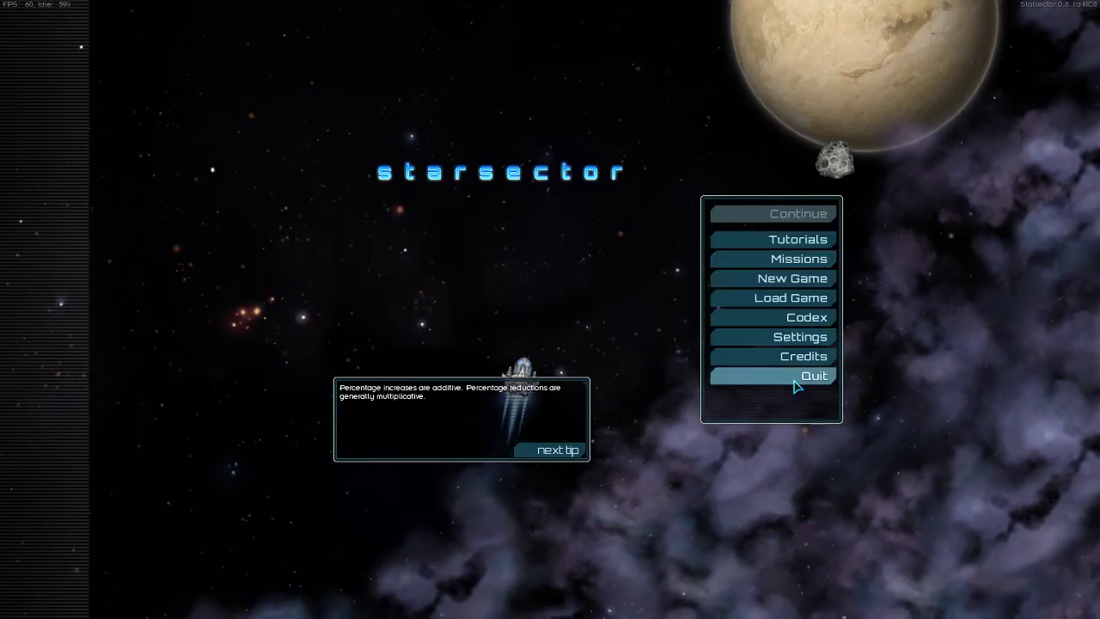
click(795, 376)
click(553, 349)
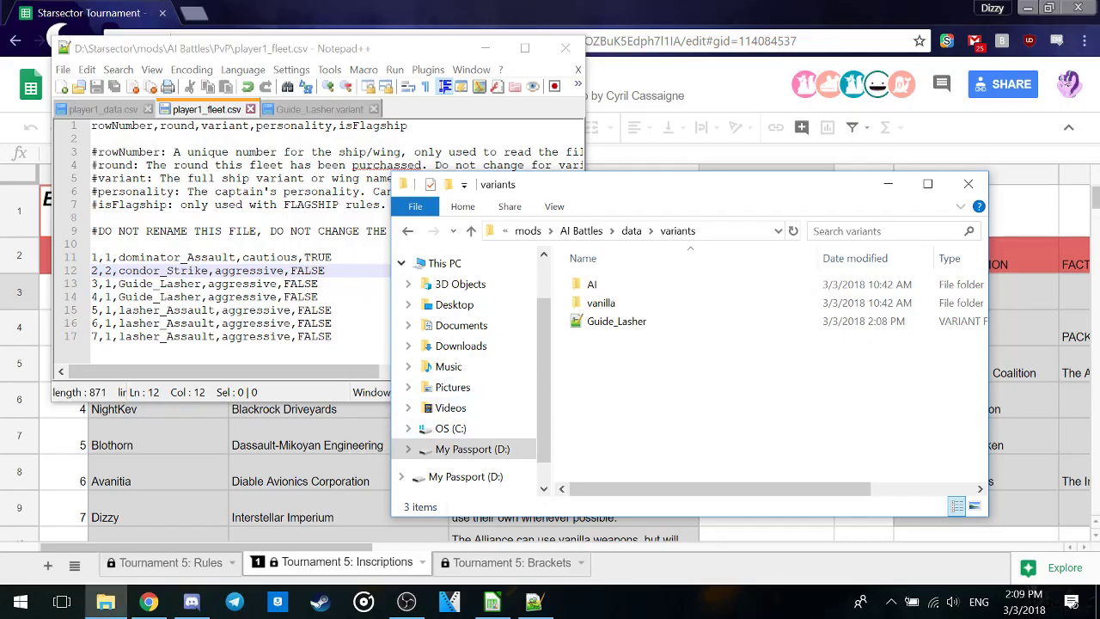
click(528, 231)
click(659, 232)
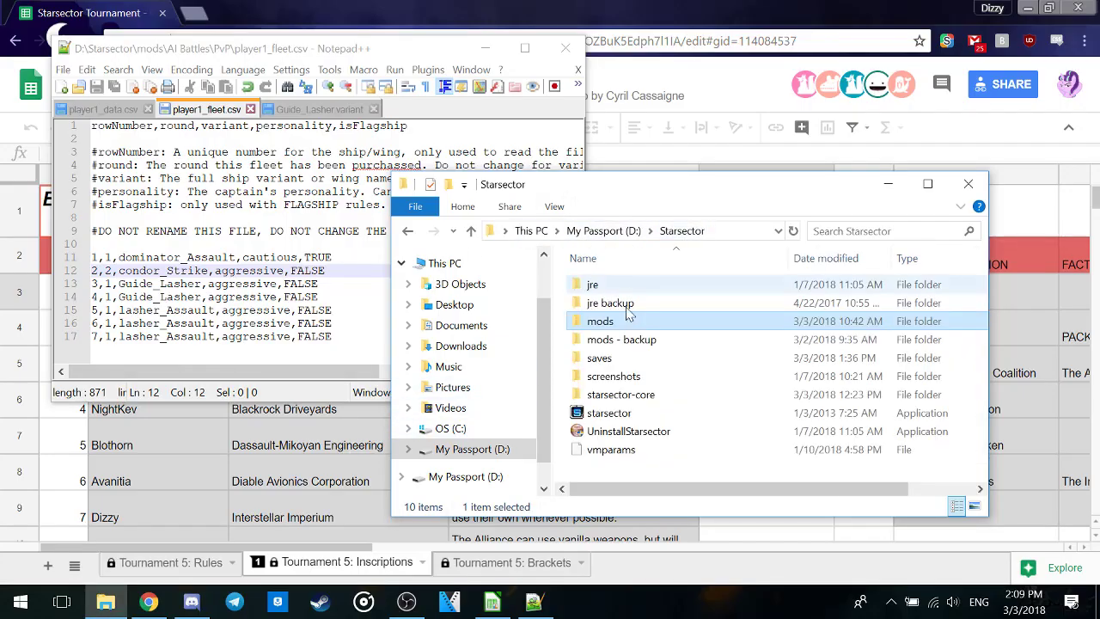
double_click(630, 413)
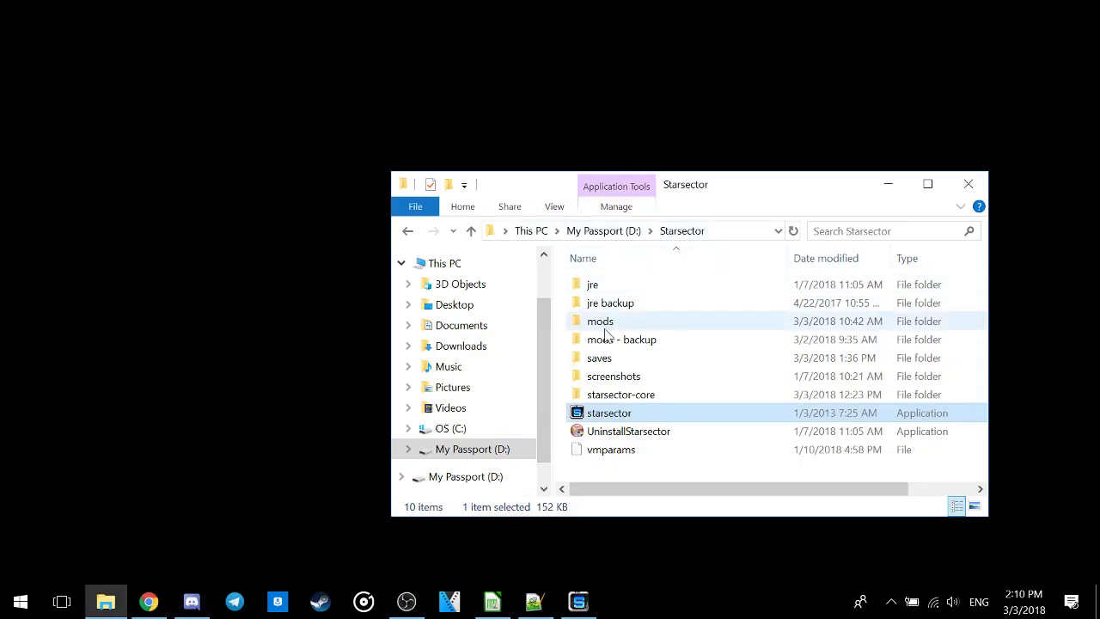
- Open starsector-core\data\hulls and locate the ship_data file that holds the ship statistics
double_click(620, 397)
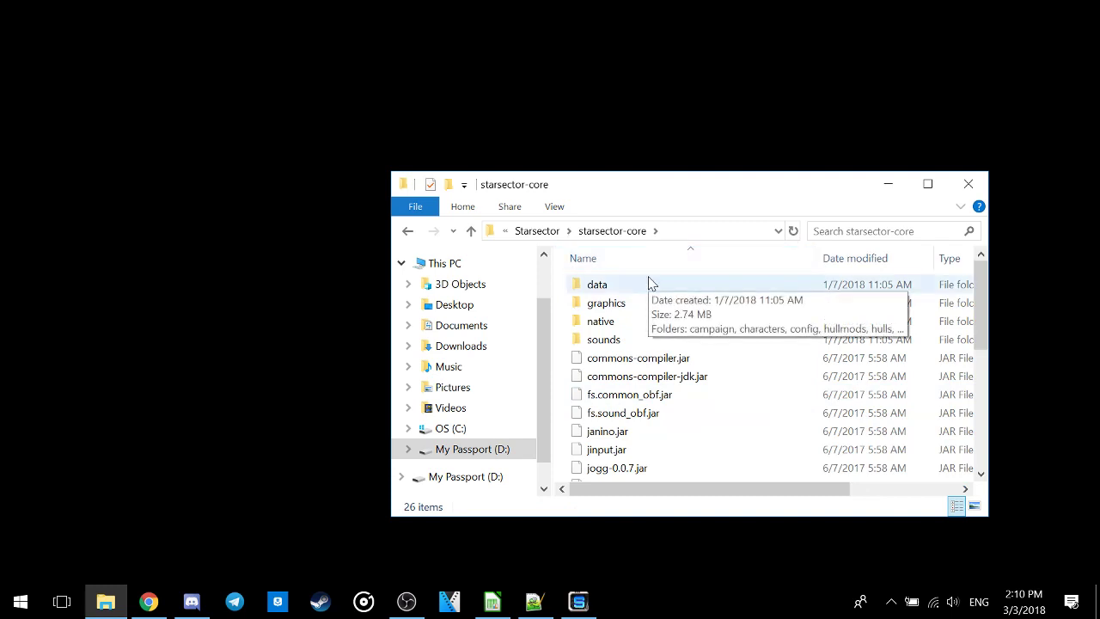
double_click(653, 284)
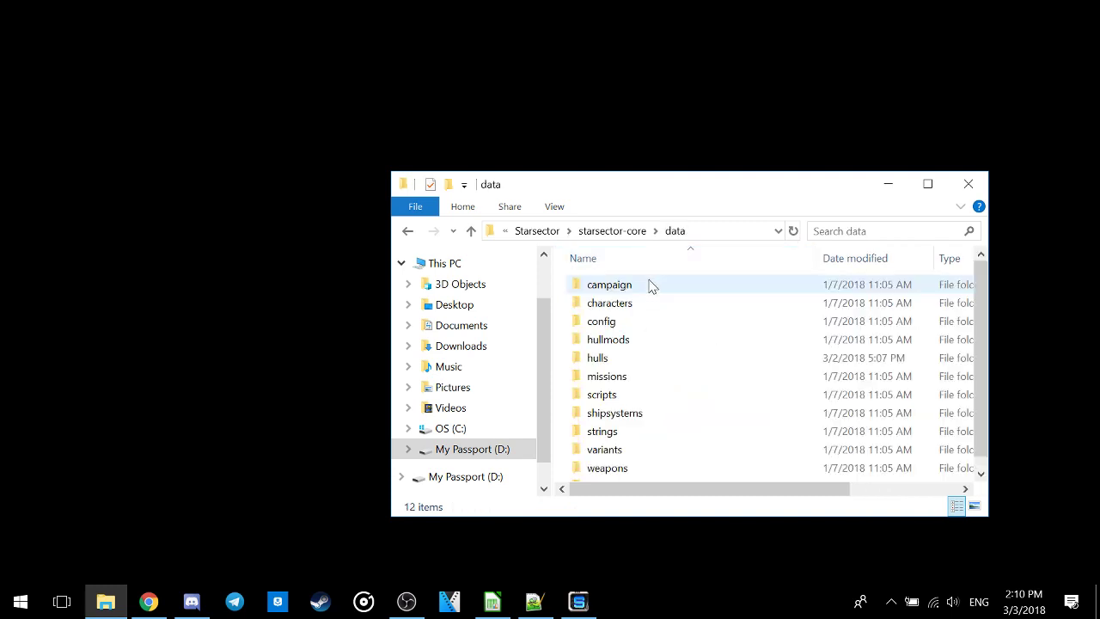
double_click(627, 361)
scroll(629, 353, down, 12)
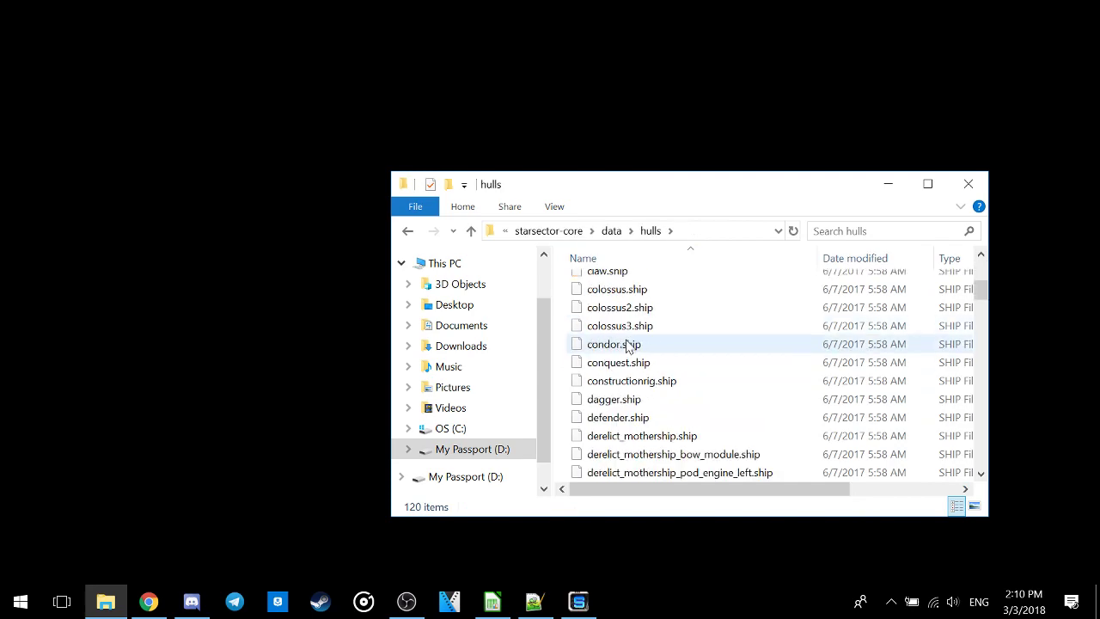
scroll(630, 346, down, 16)
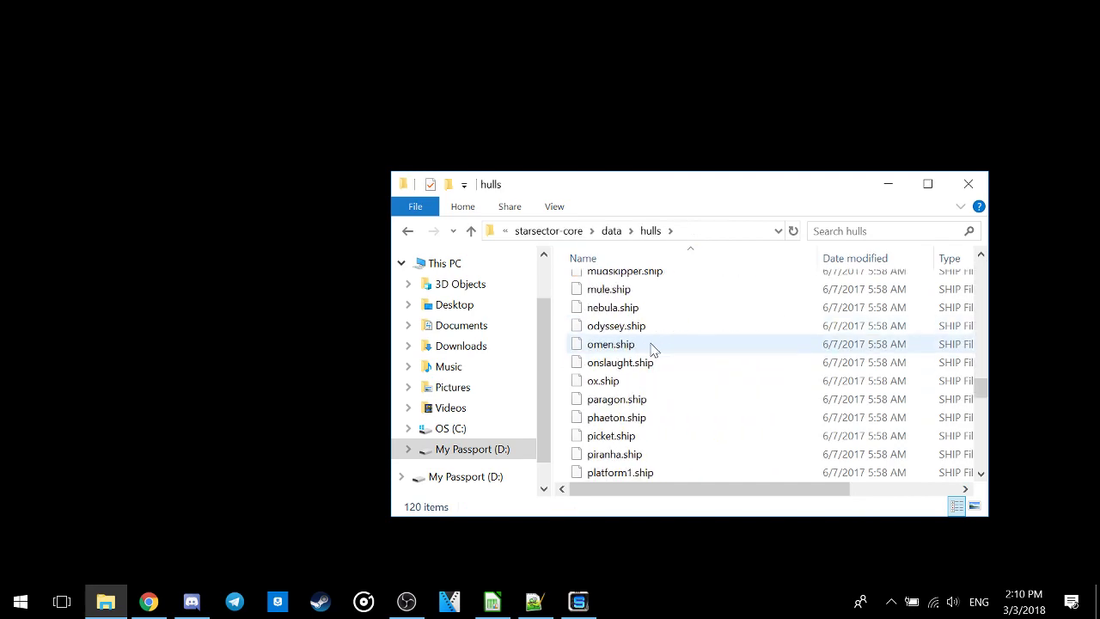
click(631, 436)
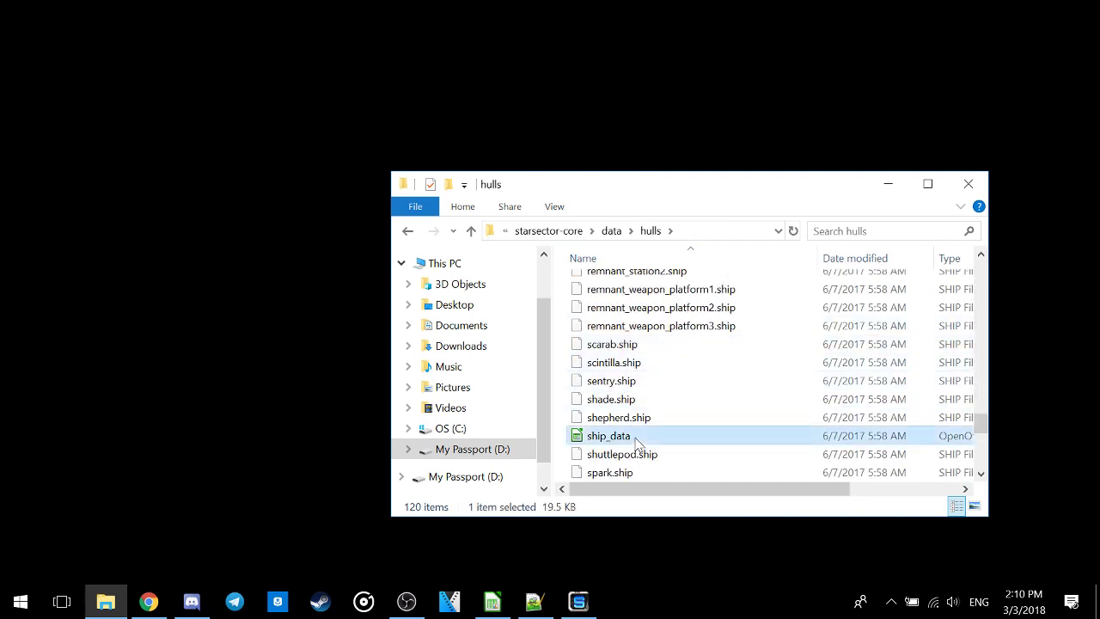
- Locate the wing_data file further down in the hulls folder
scroll(633, 438, down, 6)
scroll(618, 430, up, 4)
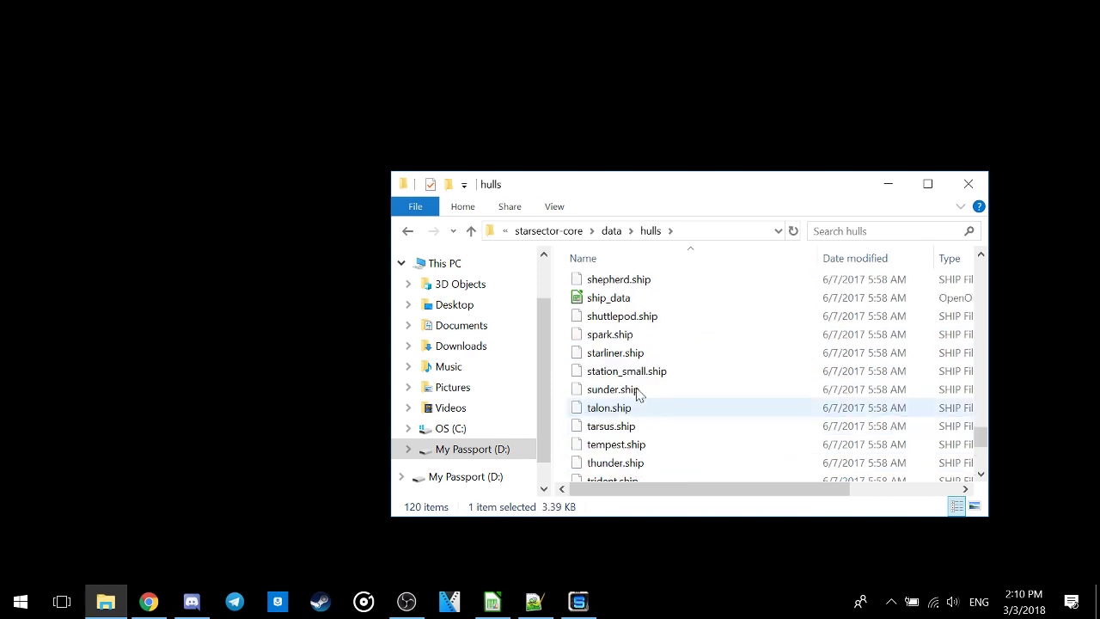
scroll(633, 298, down, 3)
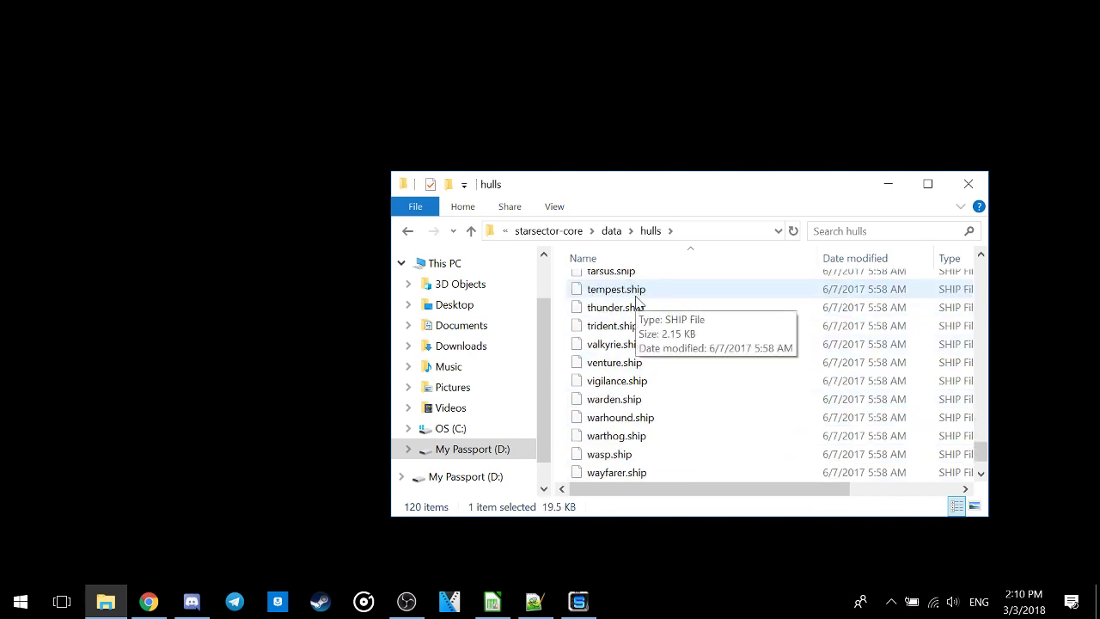
scroll(640, 301, down, 1)
click(609, 436)
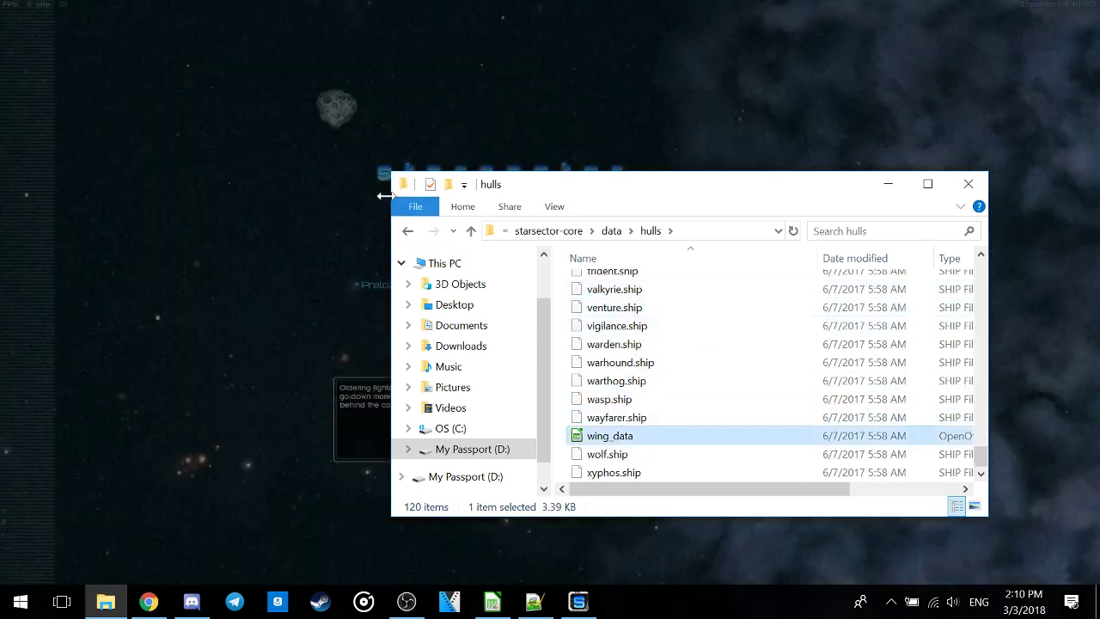
- Locate the weapon_data file in the data\weapons folder, then return to the data folder and select hulls
click(407, 230)
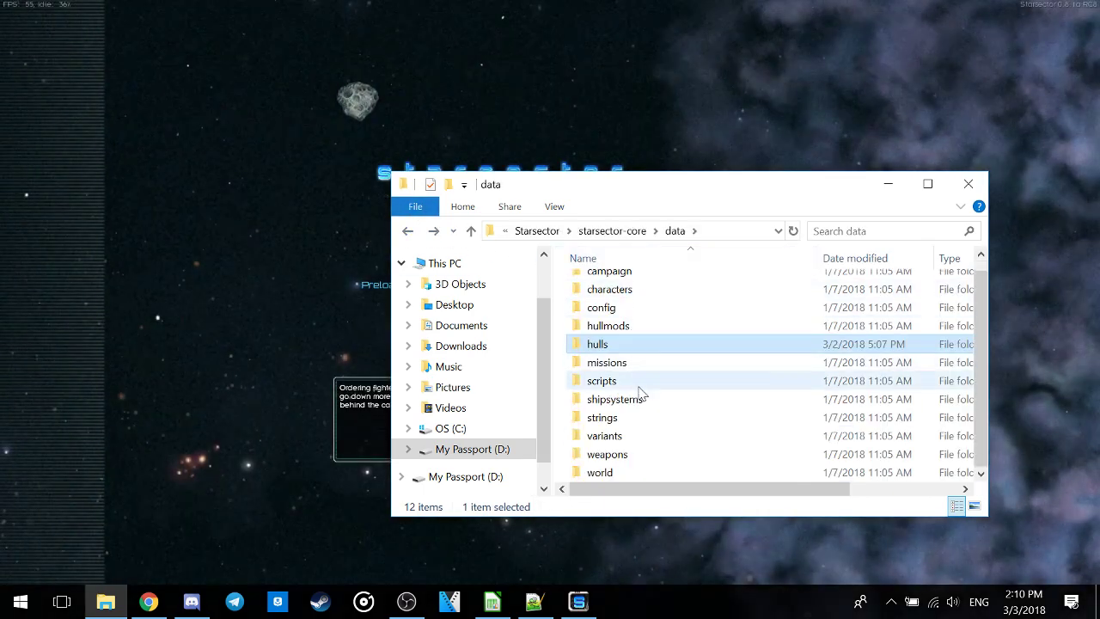
double_click(628, 455)
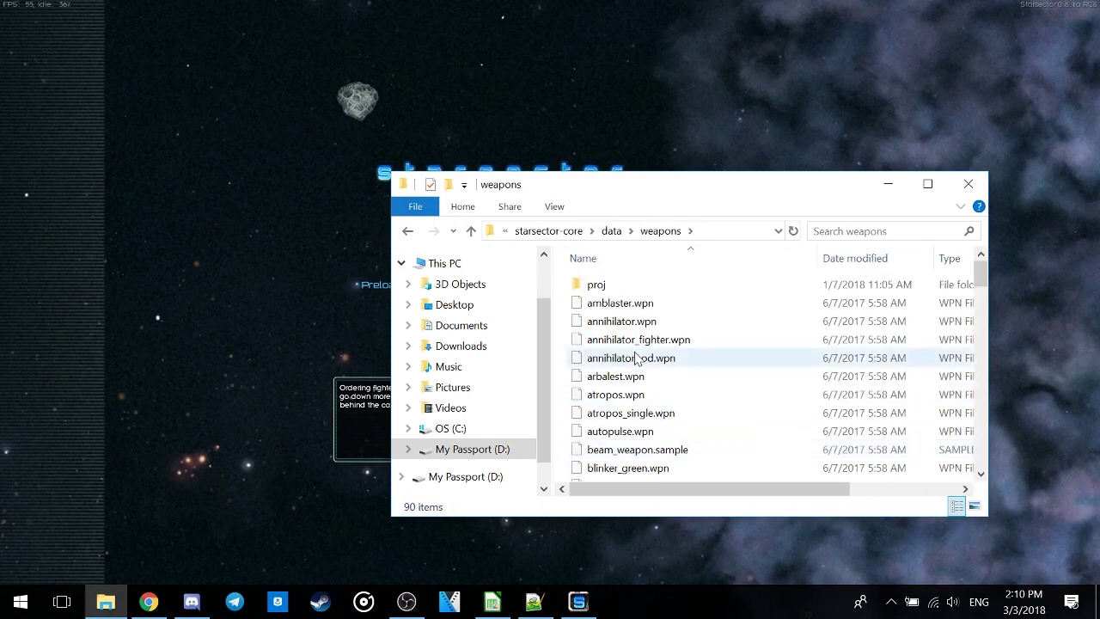
scroll(634, 359, down, 20)
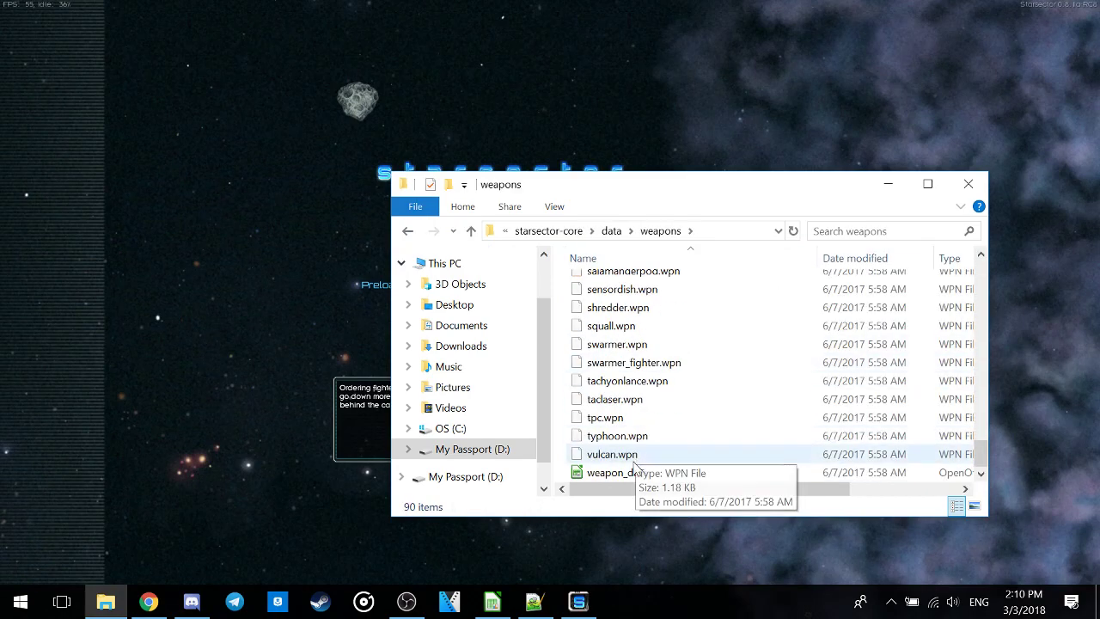
scroll(634, 477, up, 1)
scroll(634, 481, down, 1)
click(407, 230)
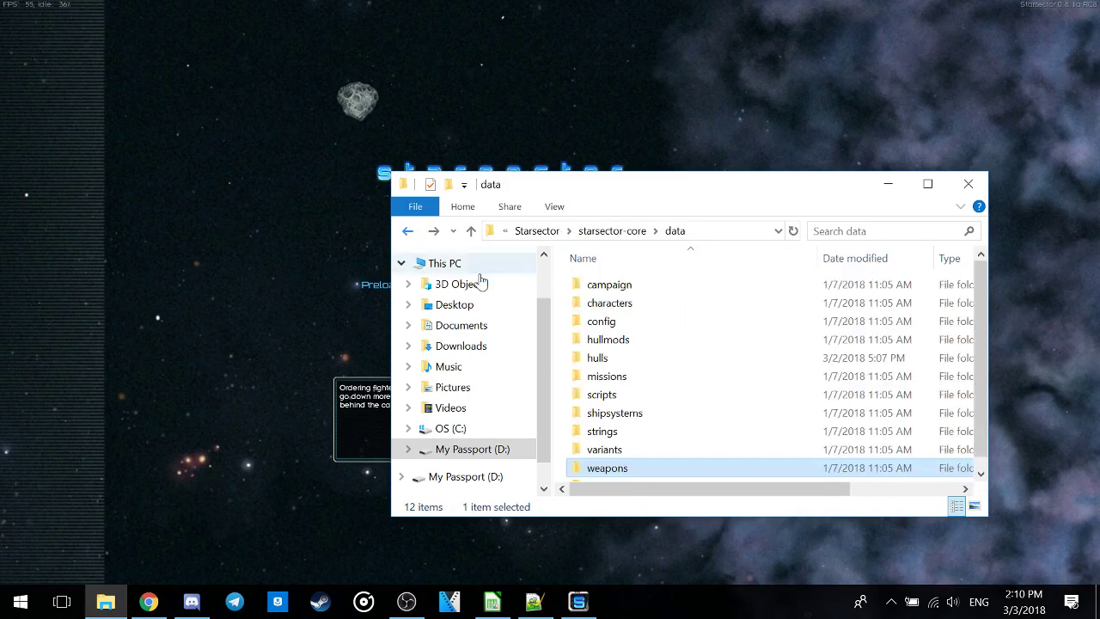
click(639, 356)
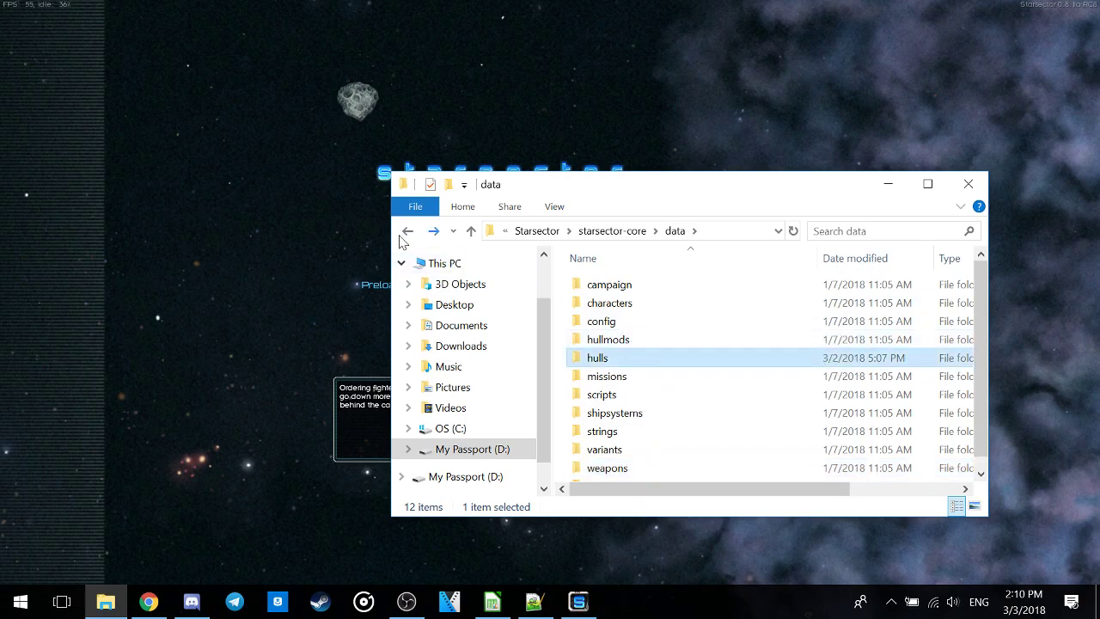
- Switch to ship_data.csv in LibreOffice Calc and examine the name, id and designation columns
mouse_move(505, 611)
click(503, 521)
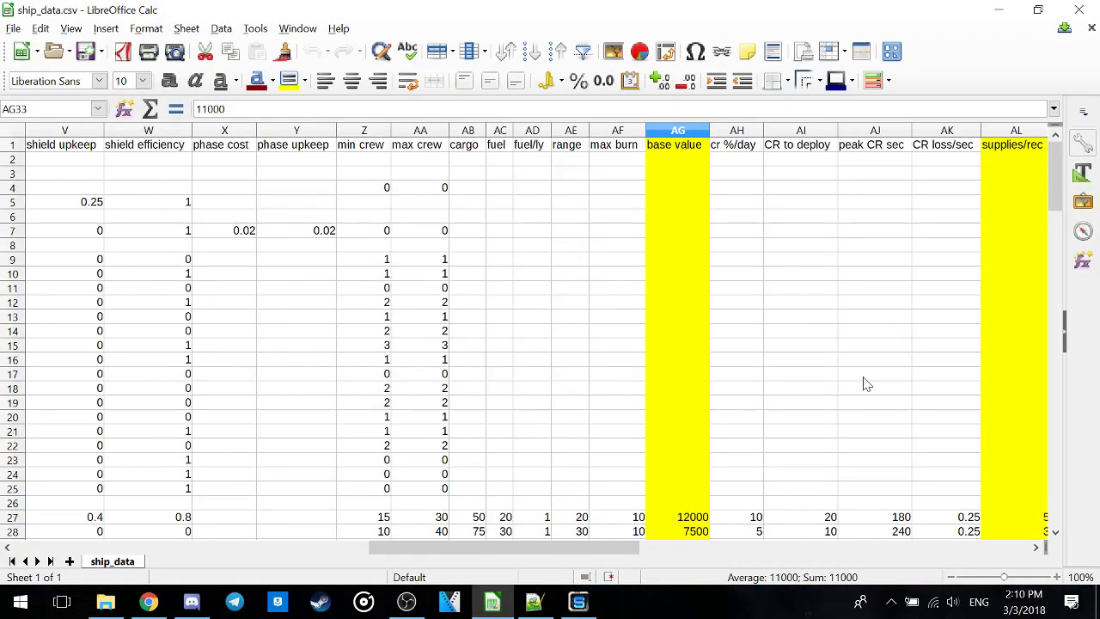
scroll(861, 383, left, 10)
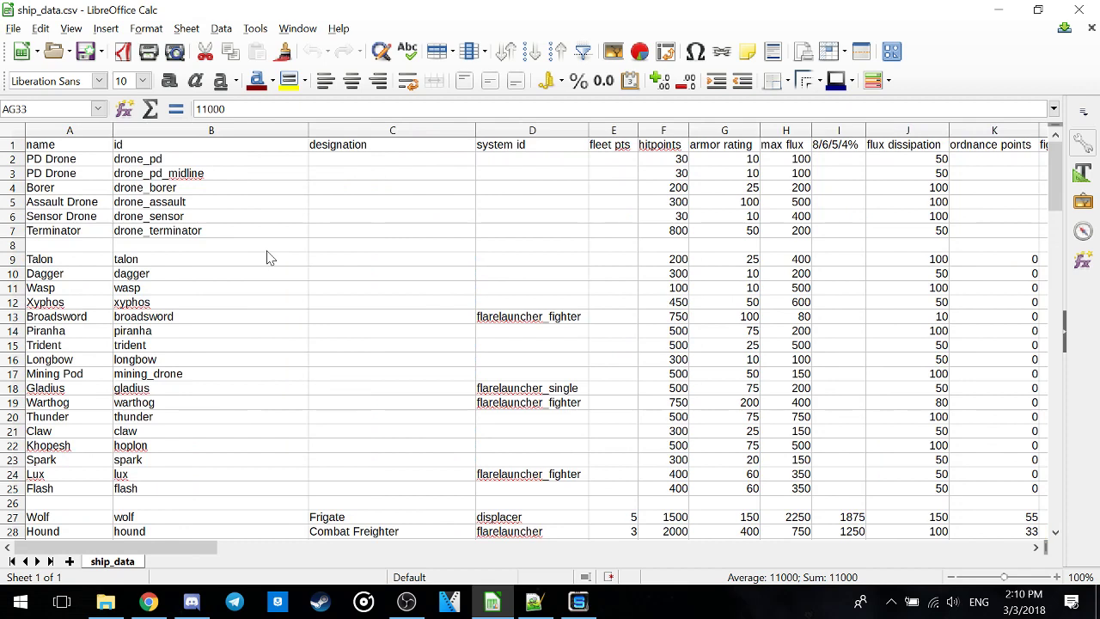
drag(77, 151, 413, 289)
click(400, 302)
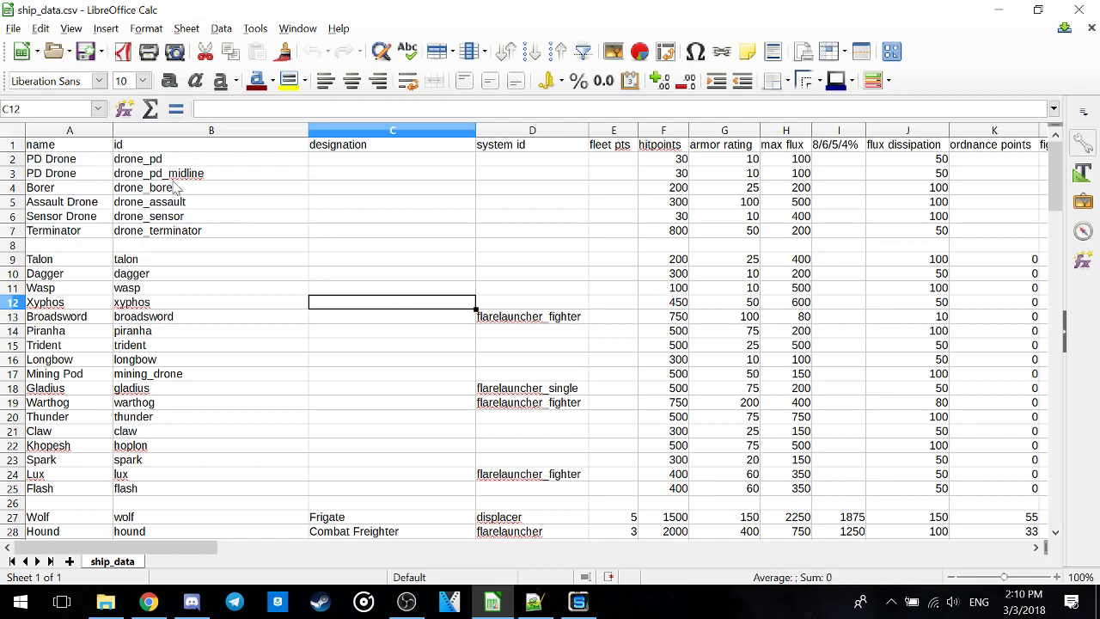
- Find the Omen frigate's row in ship_data.csv and select its name cell, then go back to the column headers
scroll(157, 186, down, 1)
scroll(74, 215, up, 1)
scroll(159, 206, down, 6)
click(13, 346)
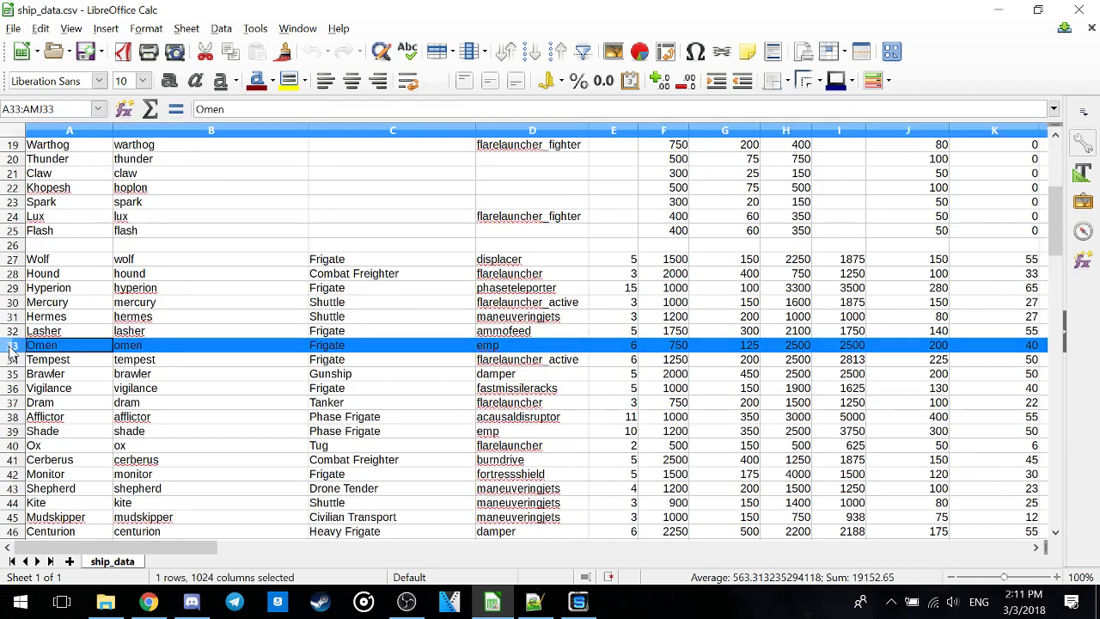
click(69, 347)
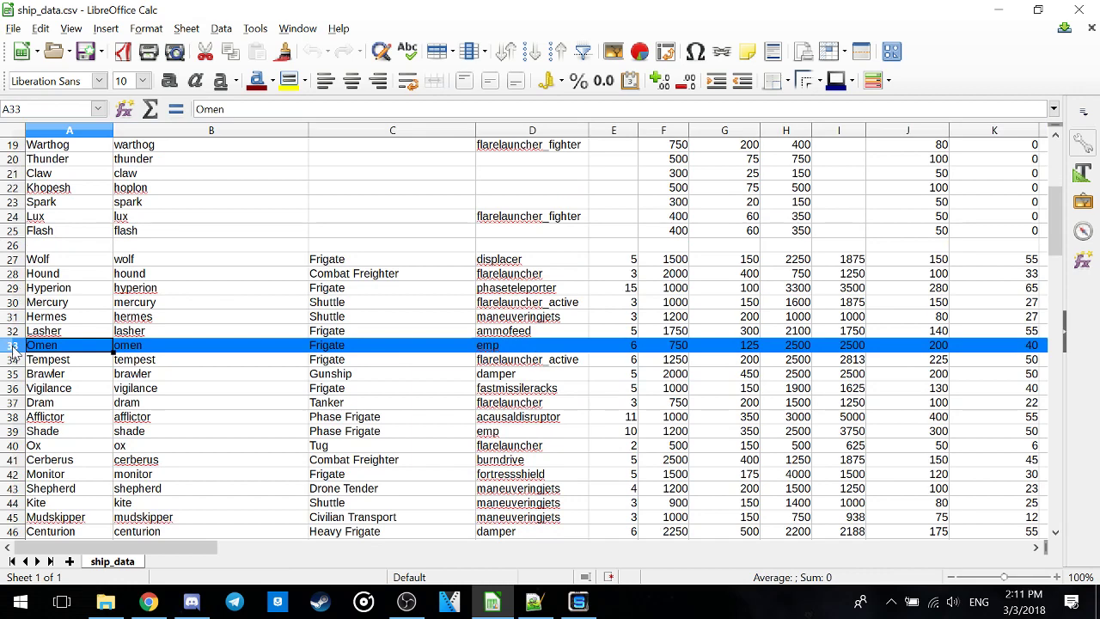
scroll(563, 380, up, 6)
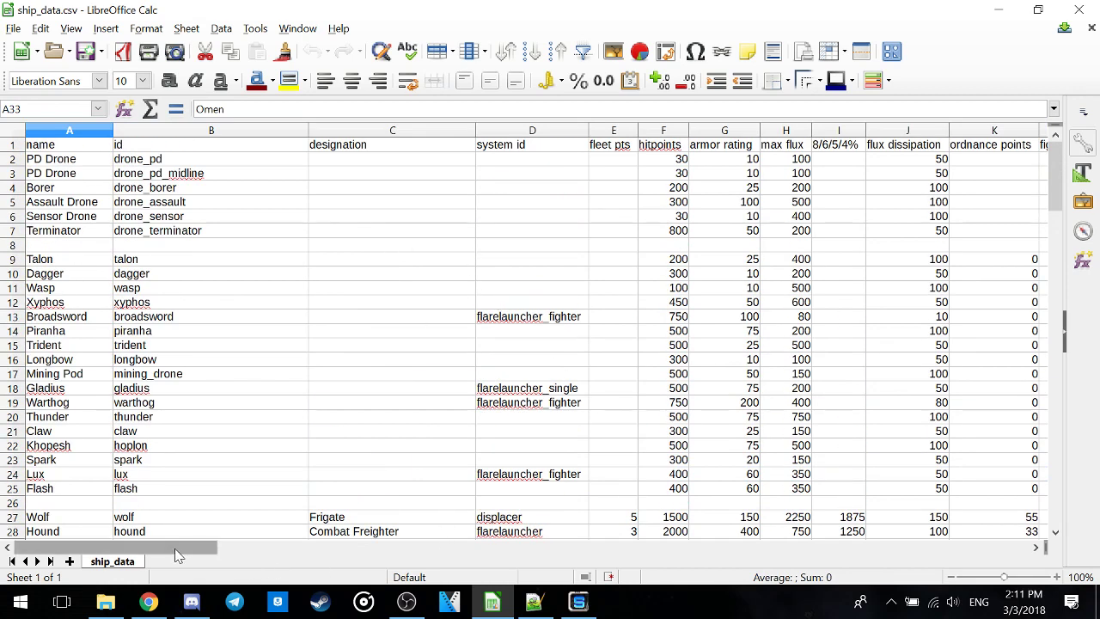
- Check the Omen's cost in the highlighted base value column of ship_data.csv
drag(183, 550, 569, 563)
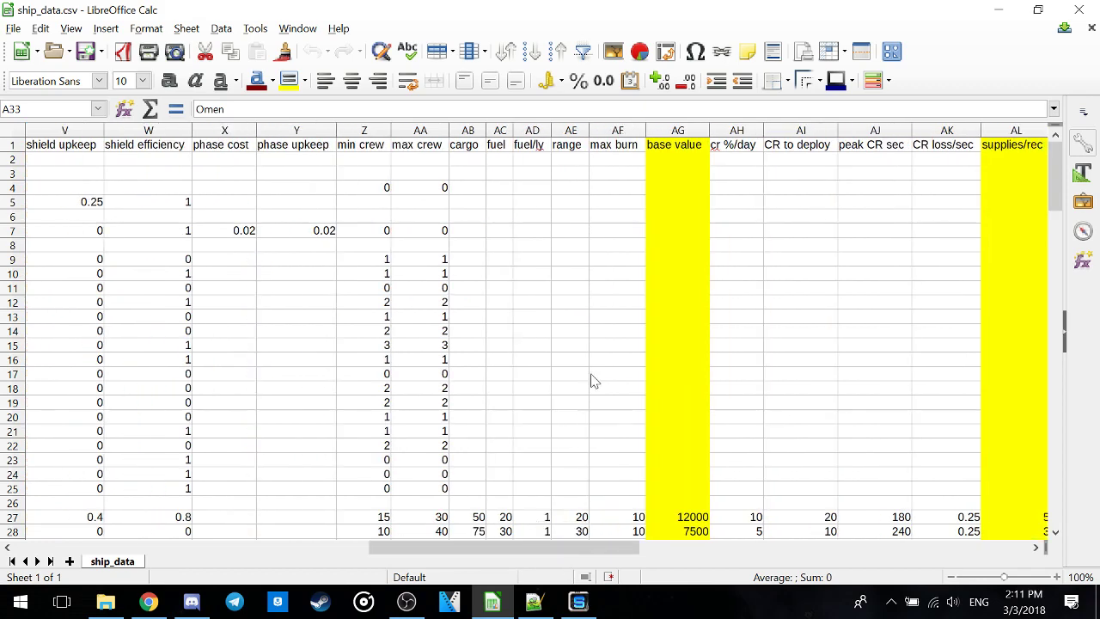
click(680, 146)
scroll(674, 233, down, 1)
scroll(683, 249, down, 3)
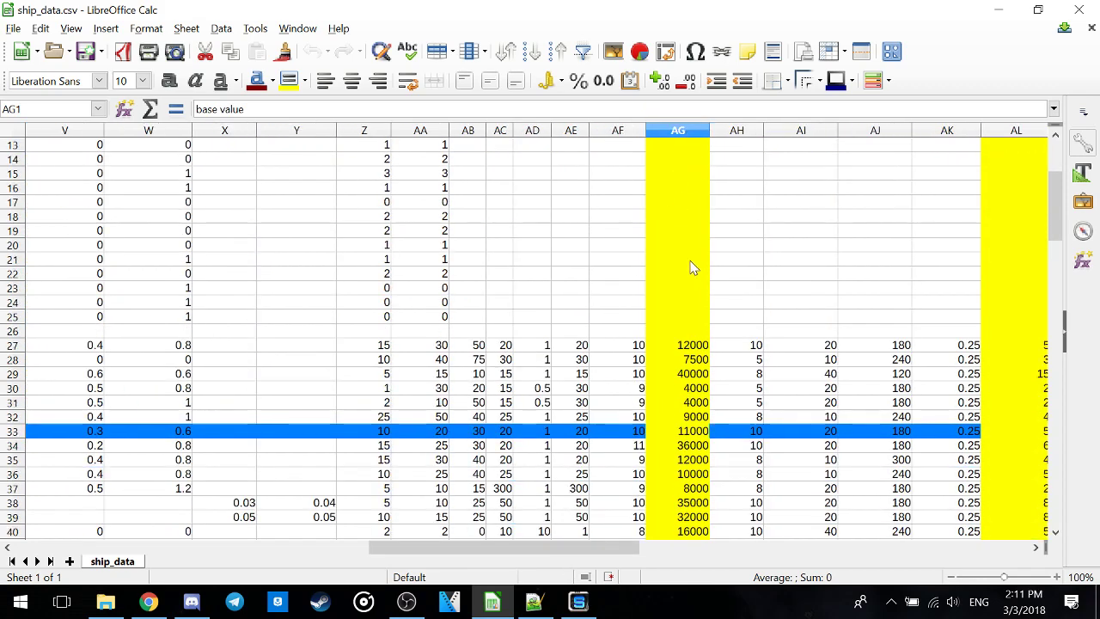
click(694, 432)
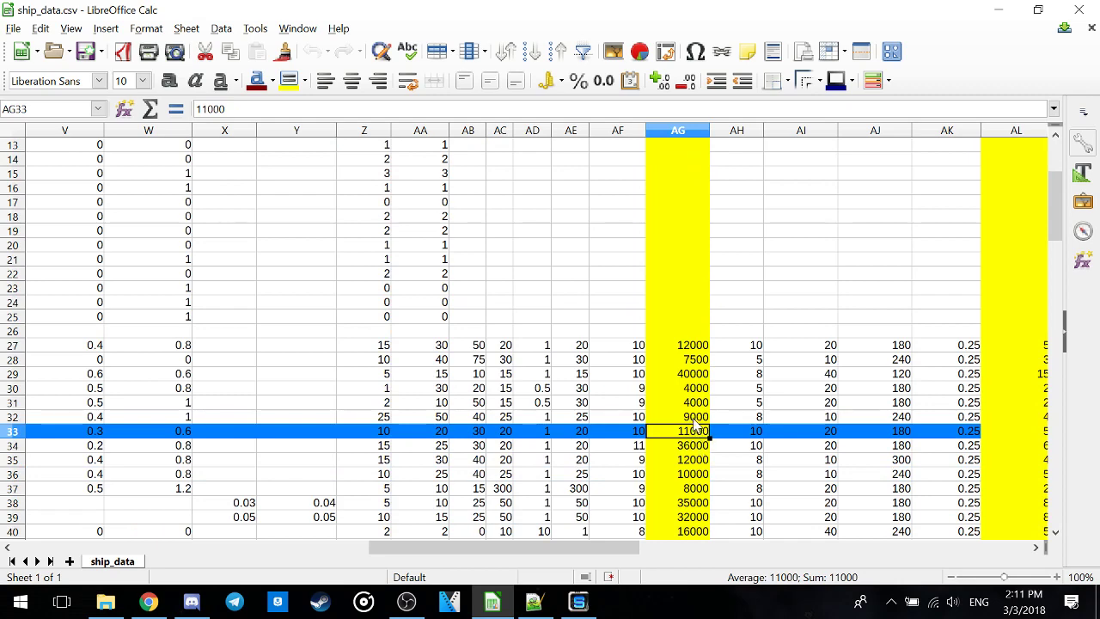
scroll(688, 396, up, 4)
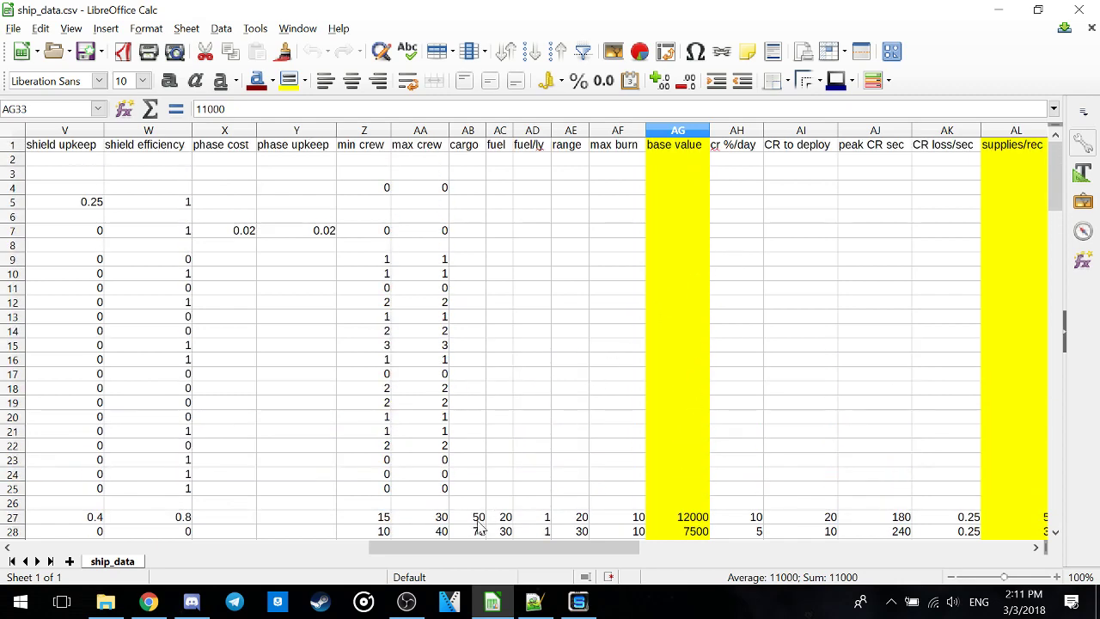
- Examine the headers of the supplies/rec and supplies/mo columns
drag(478, 550, 534, 548)
click(770, 150)
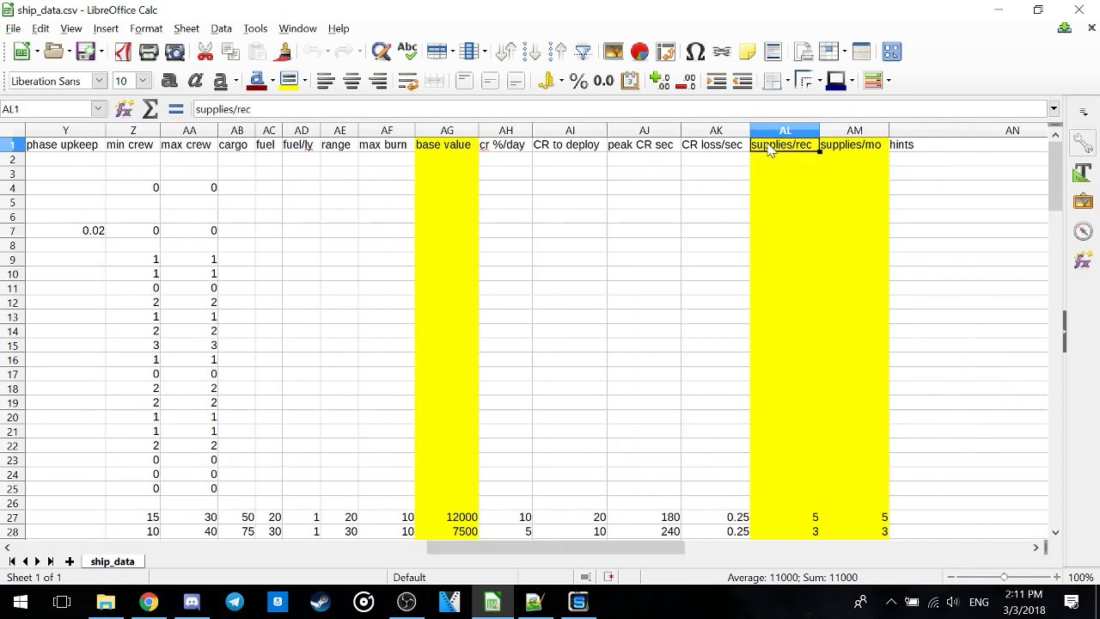
drag(771, 150, 862, 142)
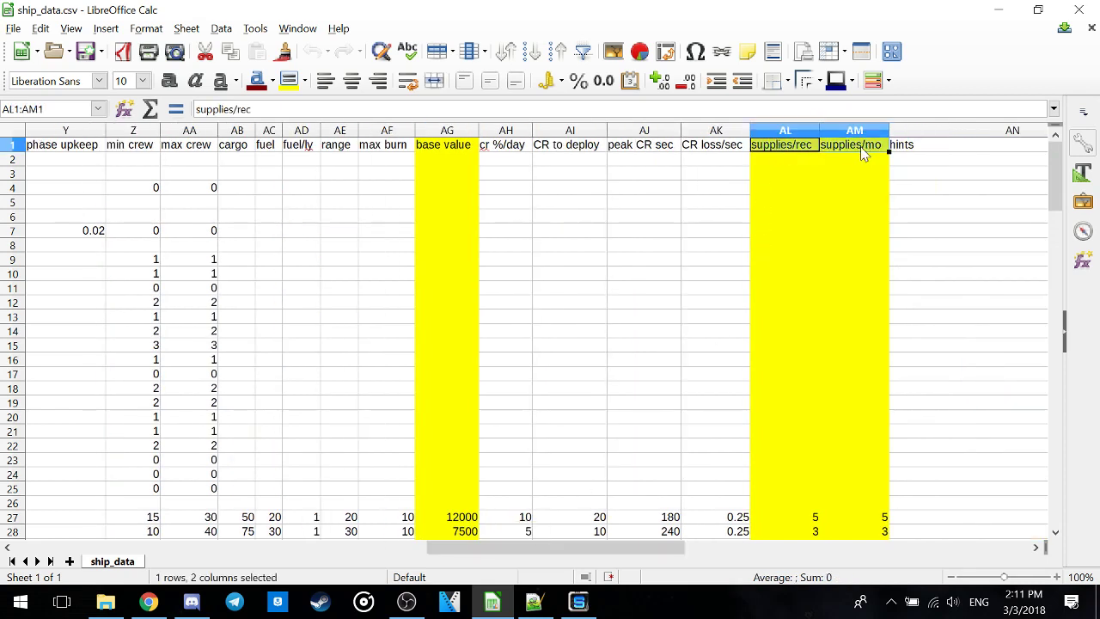
click(776, 157)
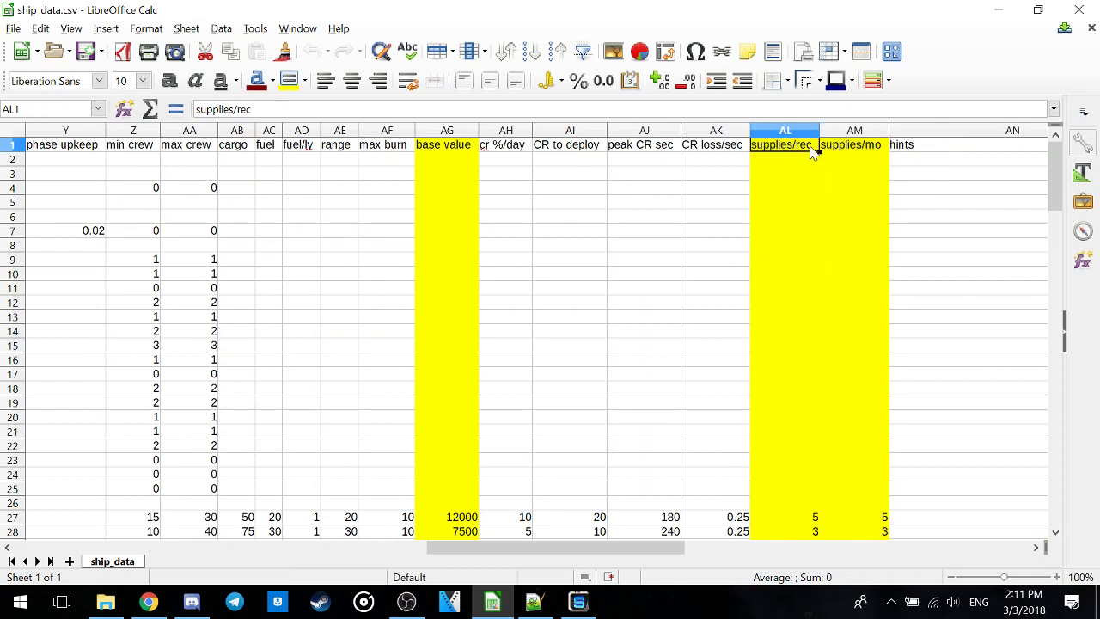
click(858, 150)
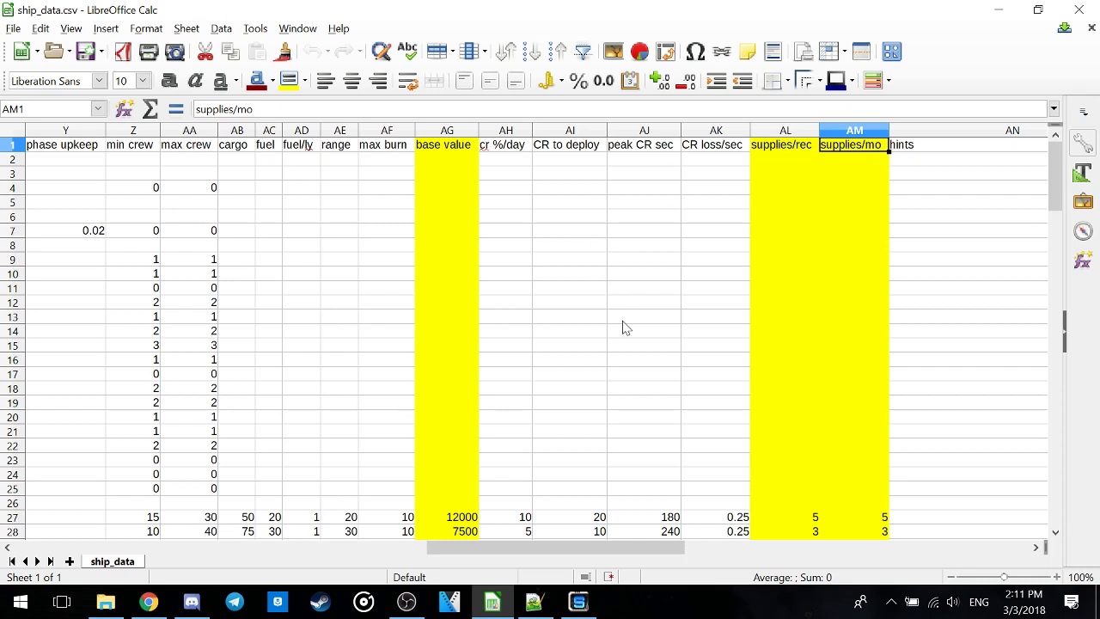
- Select the Omen's supplies/rec and supplies/mo values in row 33 to inspect them
scroll(761, 289, down, 2)
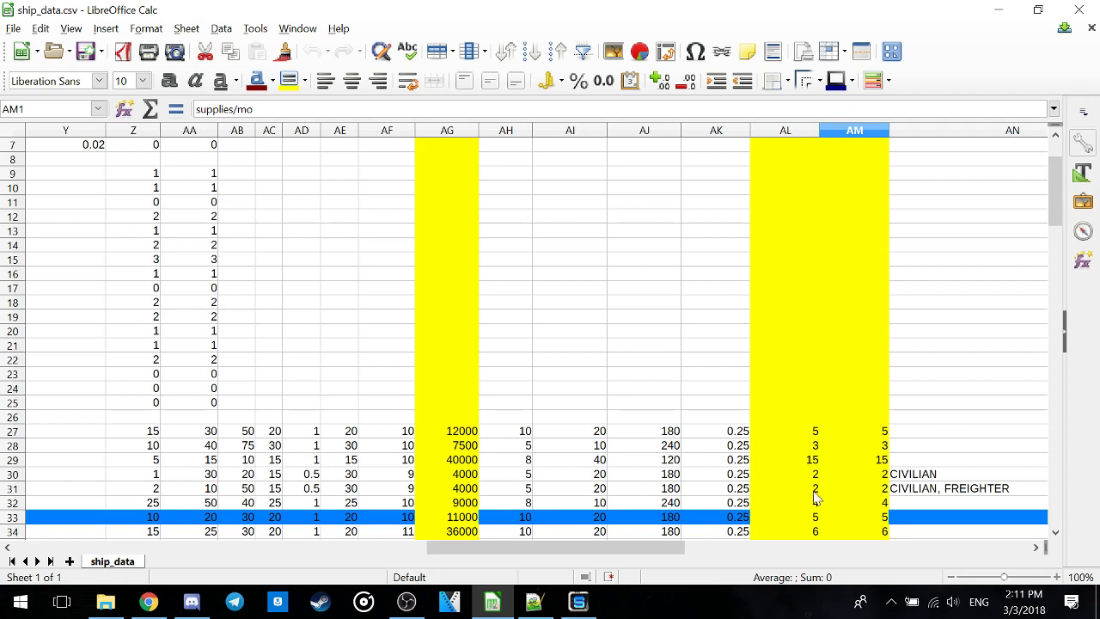
drag(809, 518, 844, 521)
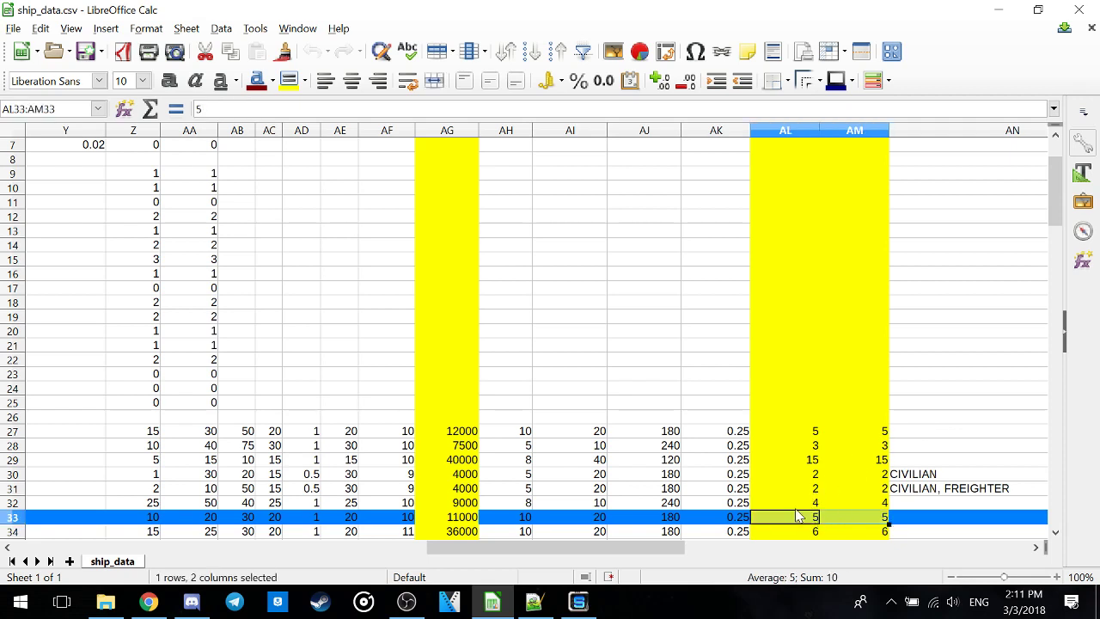
click(870, 521)
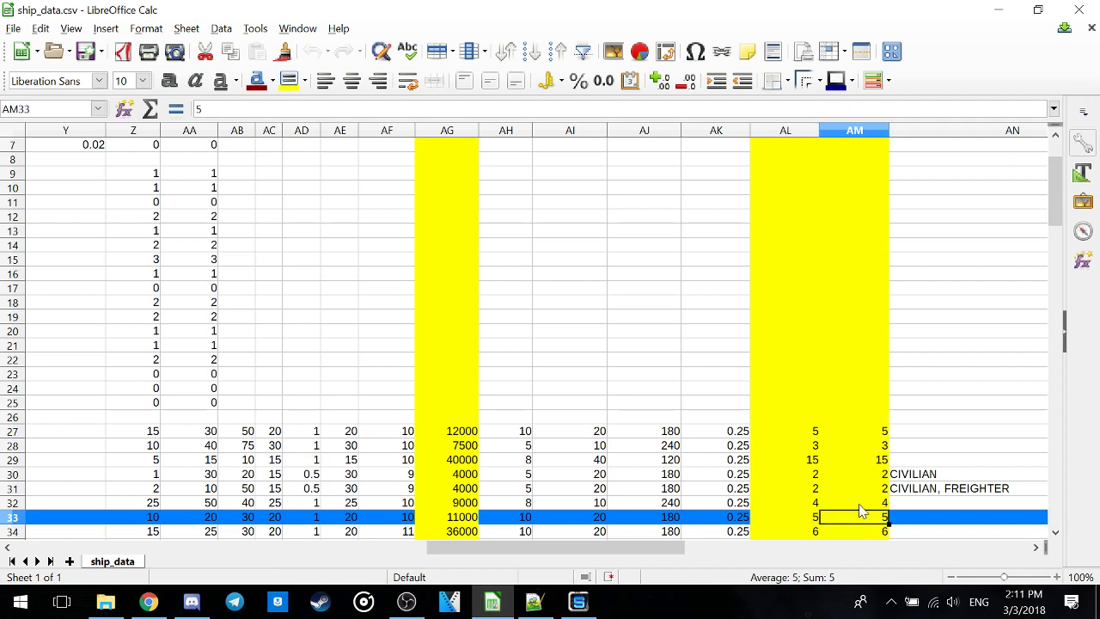
drag(812, 519, 893, 518)
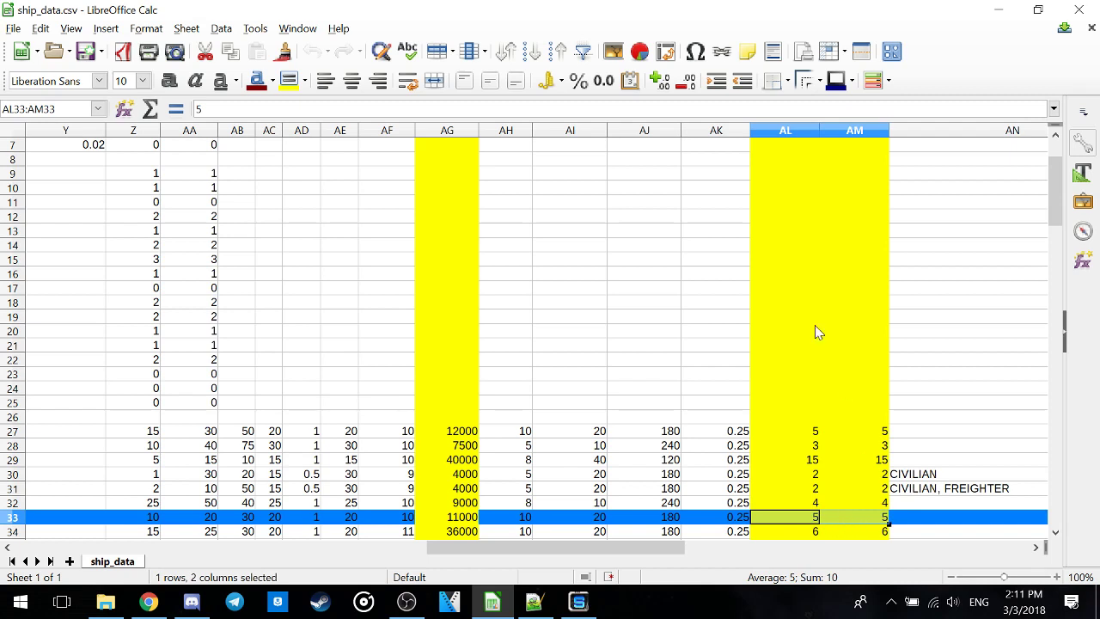
- Compare the Omen's recovery and monthly supply costs with those of the surrounding ships
scroll(788, 338, down, 5)
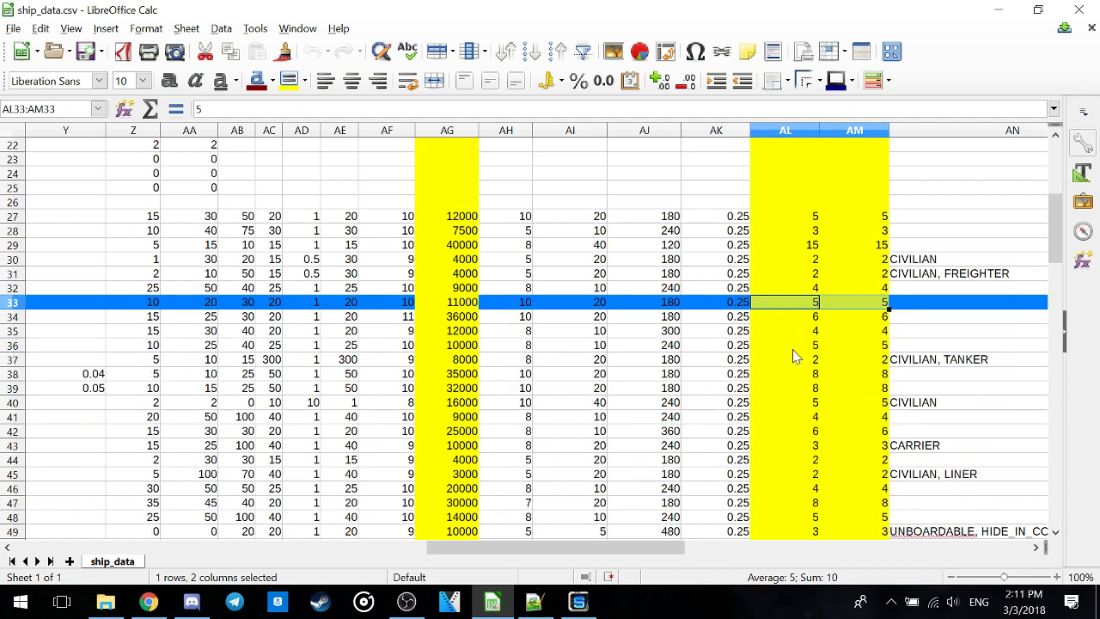
mouse_move(811, 311)
mouse_down()
mouse_move(834, 309)
mouse_move(805, 307)
mouse_up()
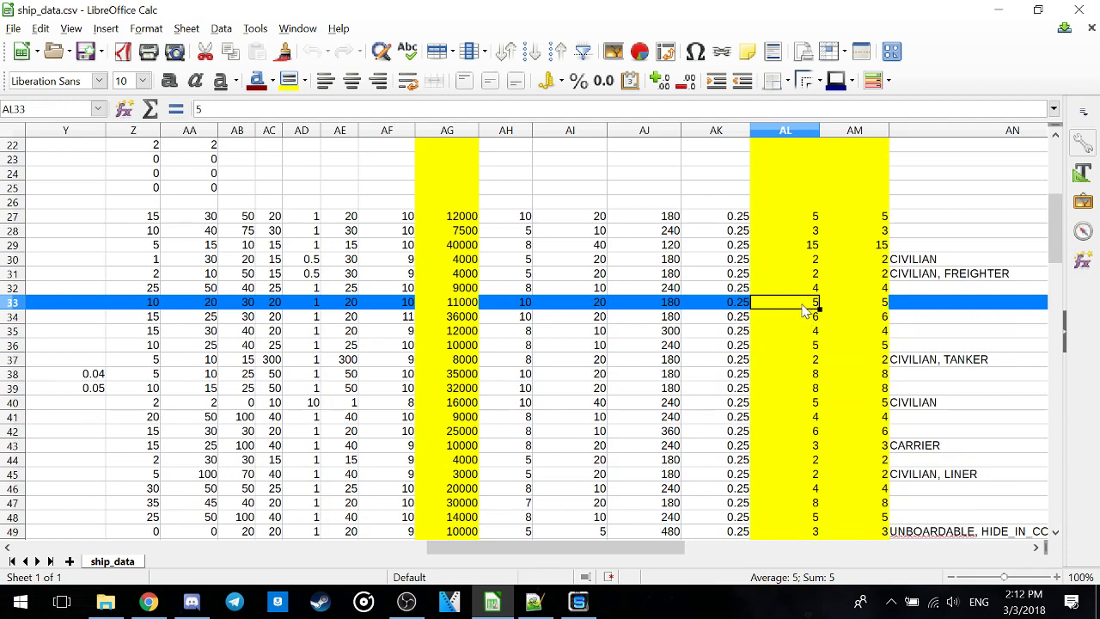
scroll(805, 311, up, 7)
scroll(803, 311, down, 5)
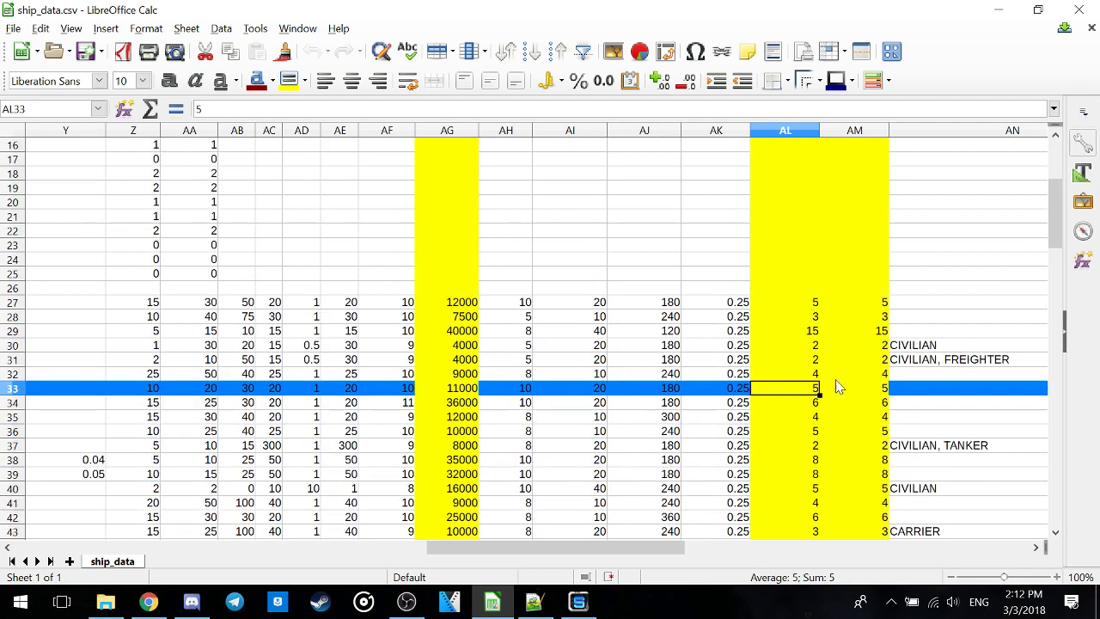
mouse_move(845, 392)
mouse_down()
mouse_move(815, 393)
mouse_move(842, 392)
mouse_up()
click(812, 394)
click(840, 392)
click(804, 396)
click(833, 392)
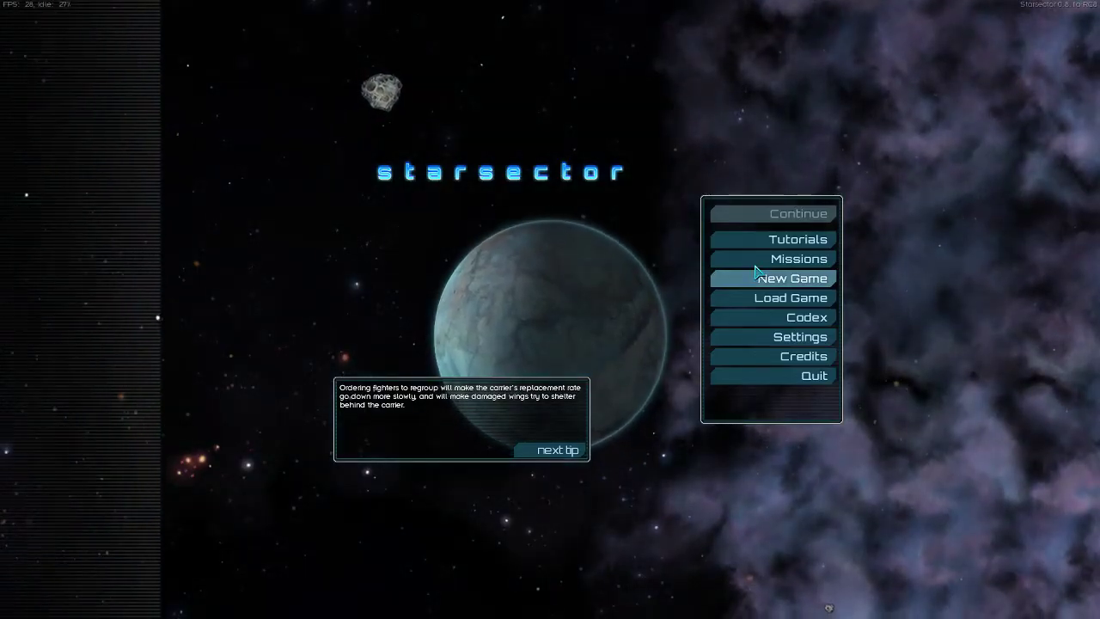
- Open the PvP mission from the missions list and launch it
click(760, 259)
scroll(357, 258, down, 10)
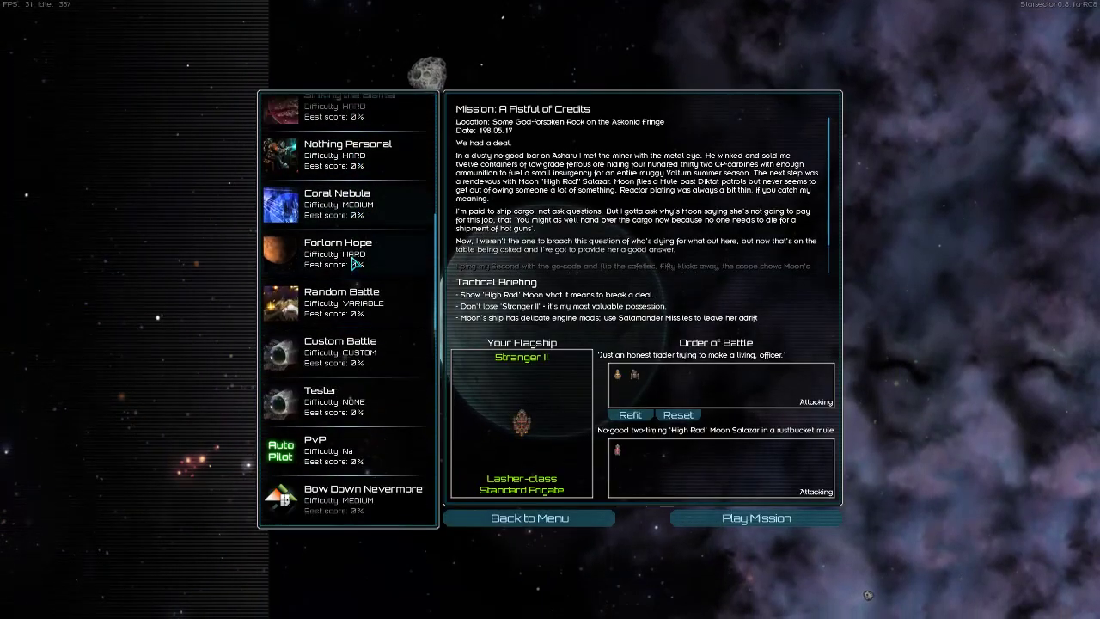
scroll(355, 262, down, 2)
click(348, 328)
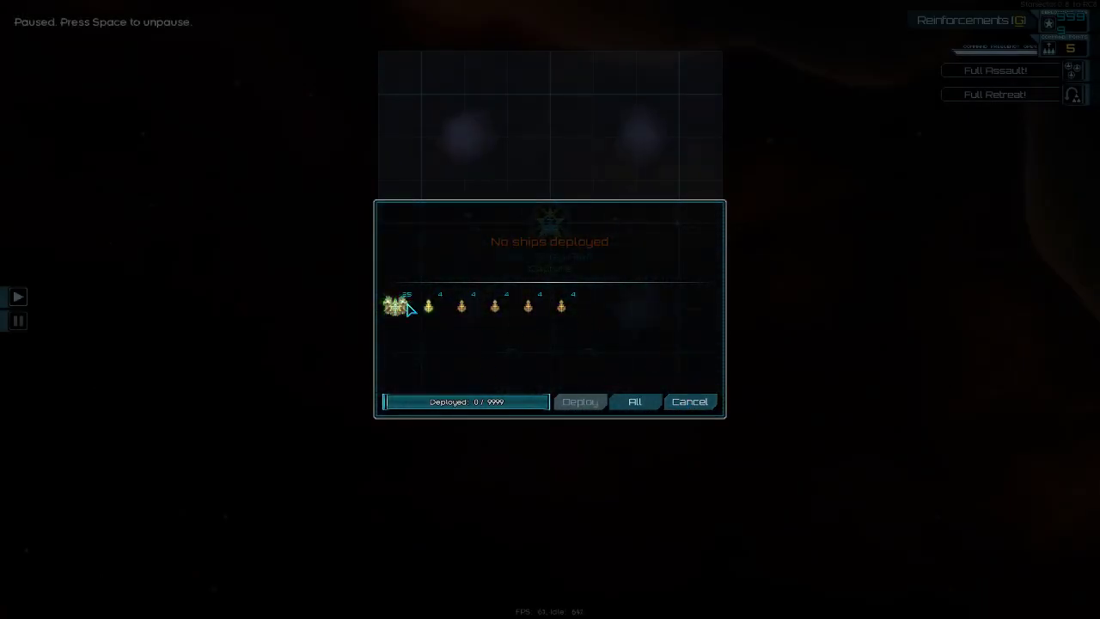
- Dismiss the ship deployment dialog and run the PvP battle briefly before pausing it
click(631, 401)
click(633, 401)
click(632, 401)
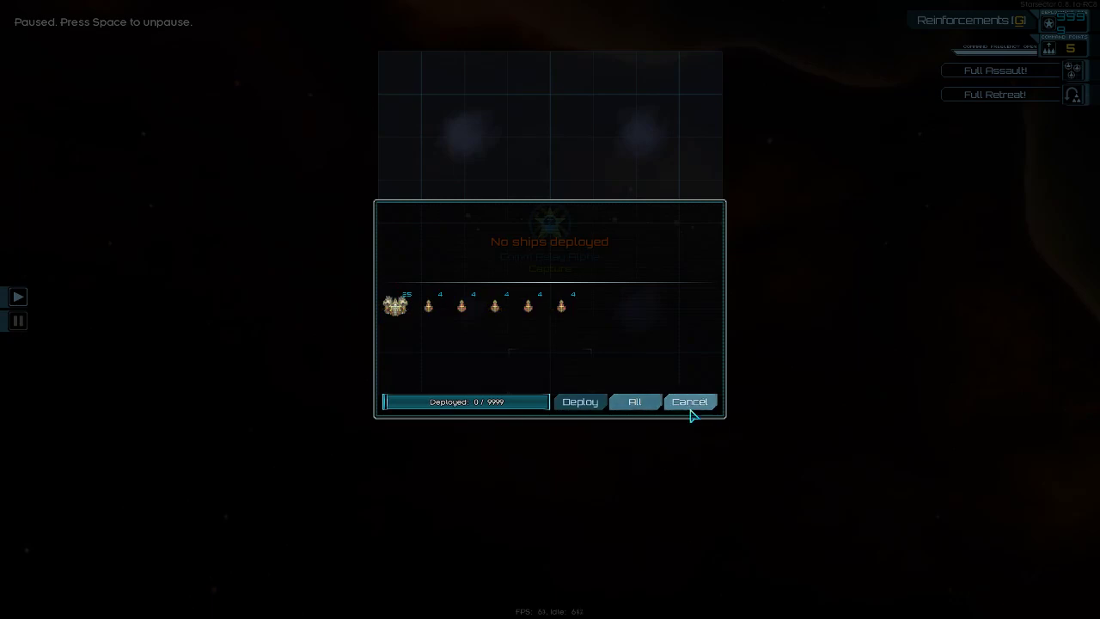
click(698, 404)
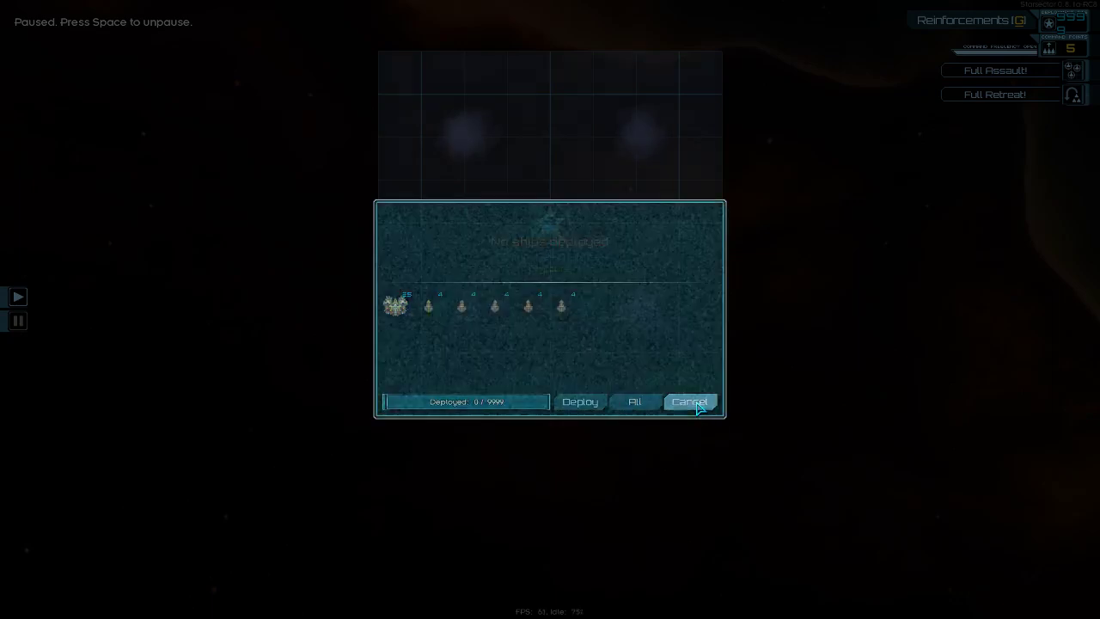
key(space)
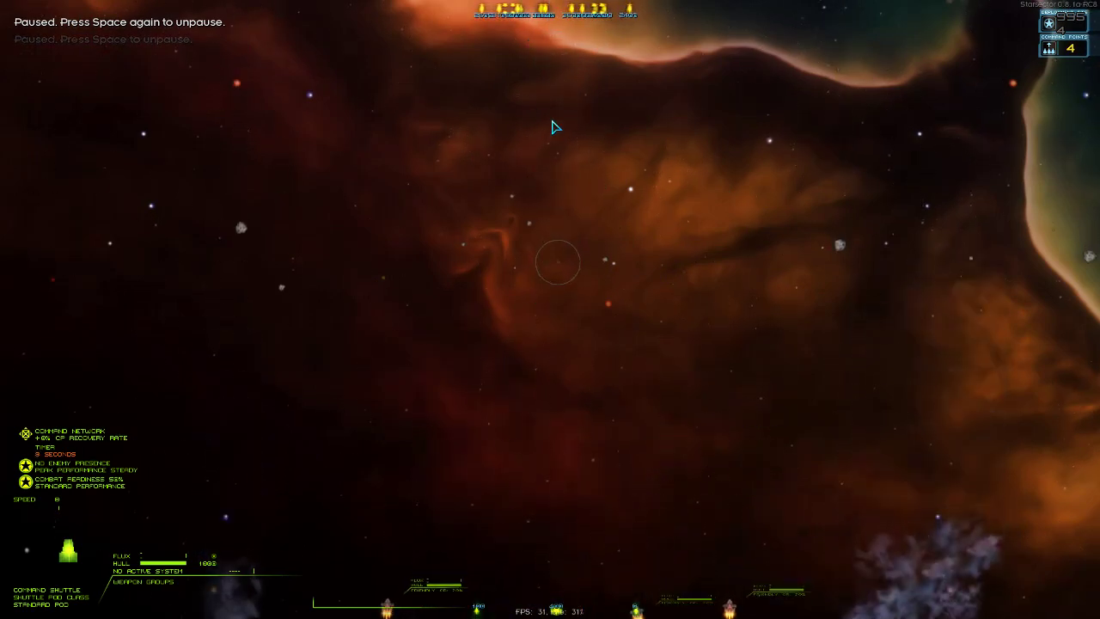
key(space)
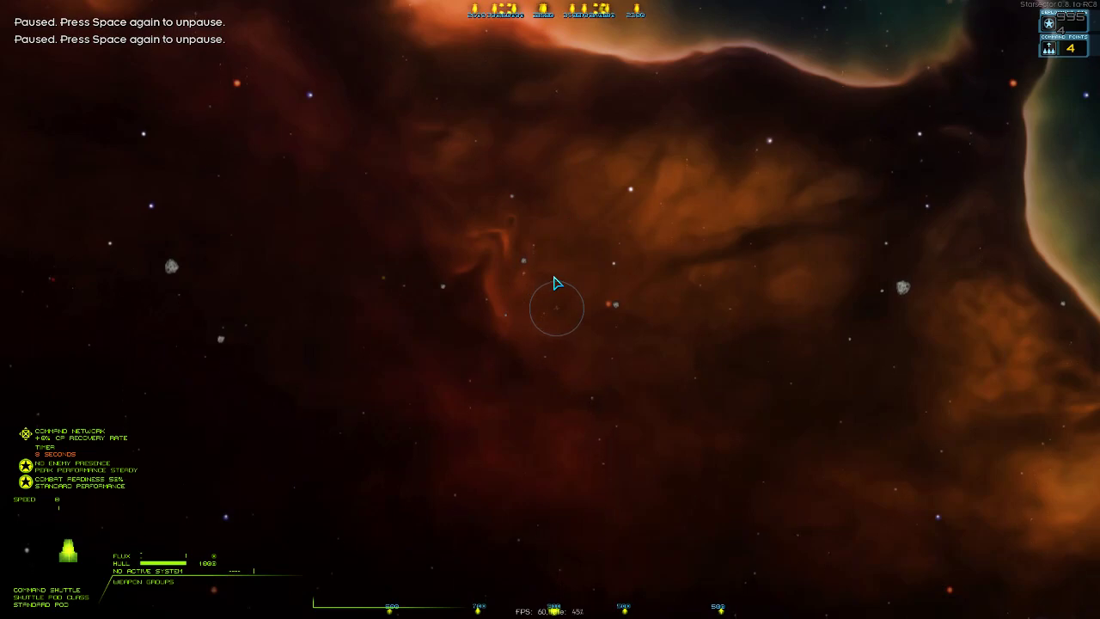
- Switch to File Explorer and open the starsector text log from the starsector-core folder in a maximized window
key(alt+Tab)
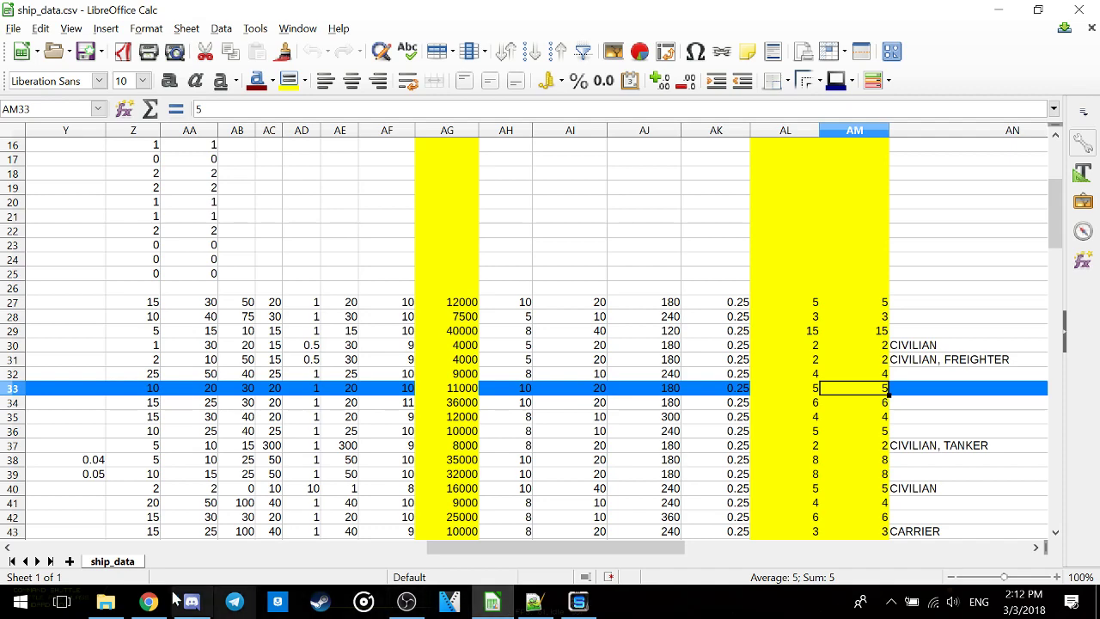
click(105, 602)
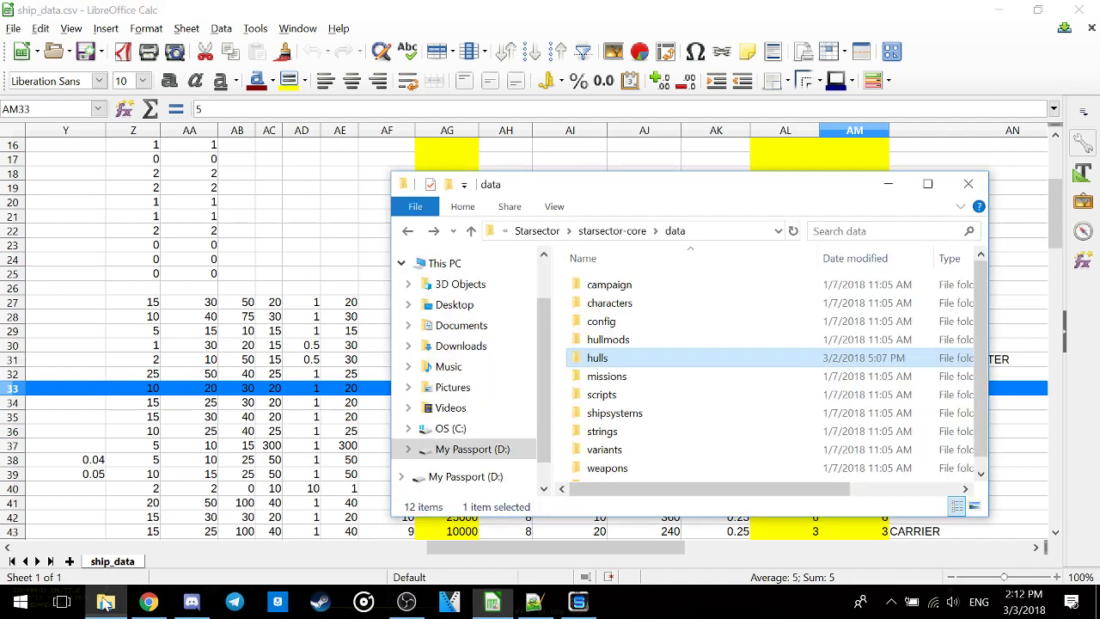
click(537, 230)
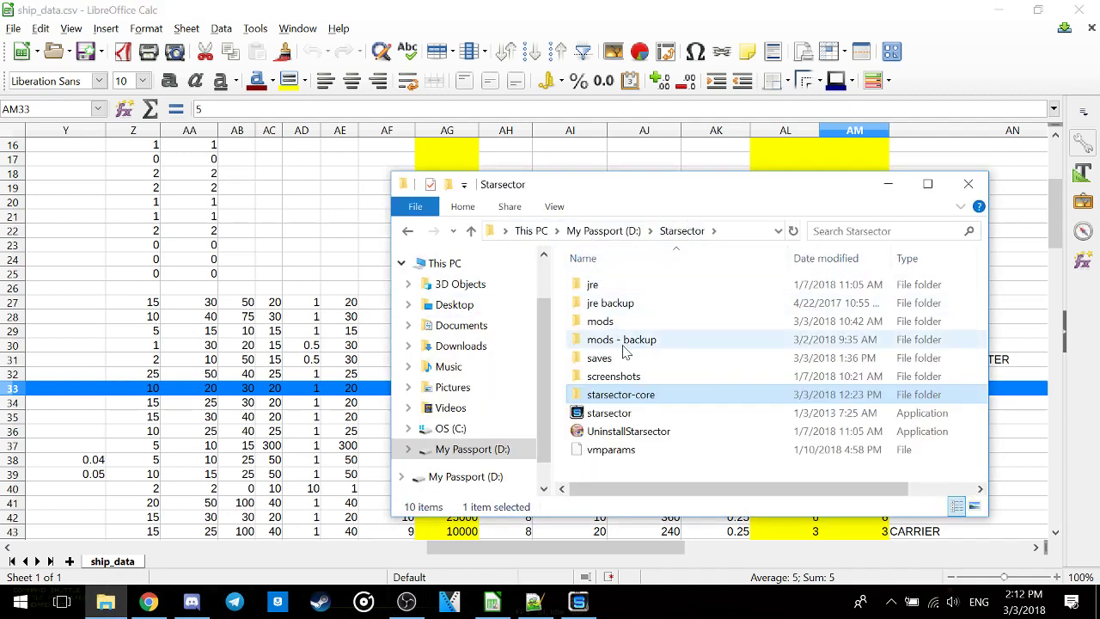
double_click(625, 394)
scroll(630, 400, down, 5)
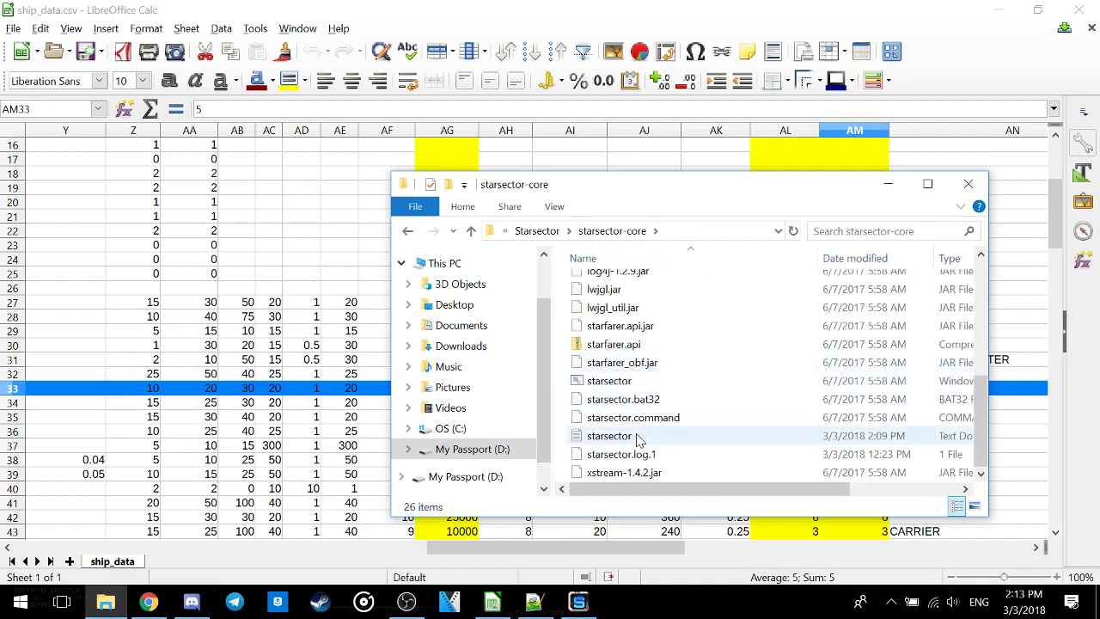
click(637, 436)
double_click(637, 436)
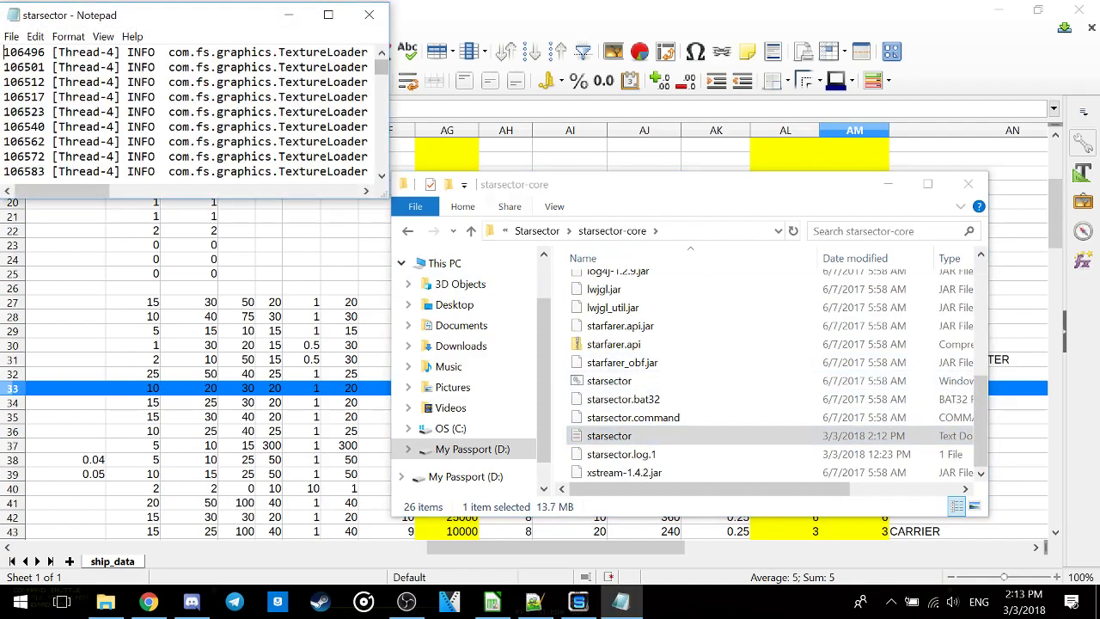
click(368, 17)
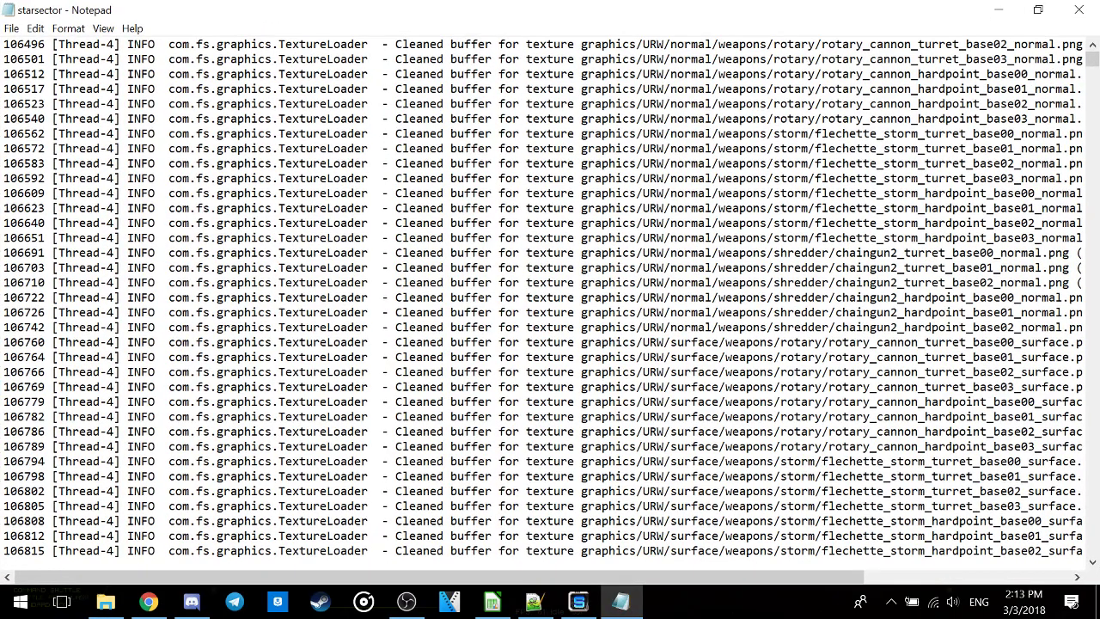
- Go to the end of the log and highlight the total fleet value of the last budget breakdown
drag(1091, 58, 1091, 546)
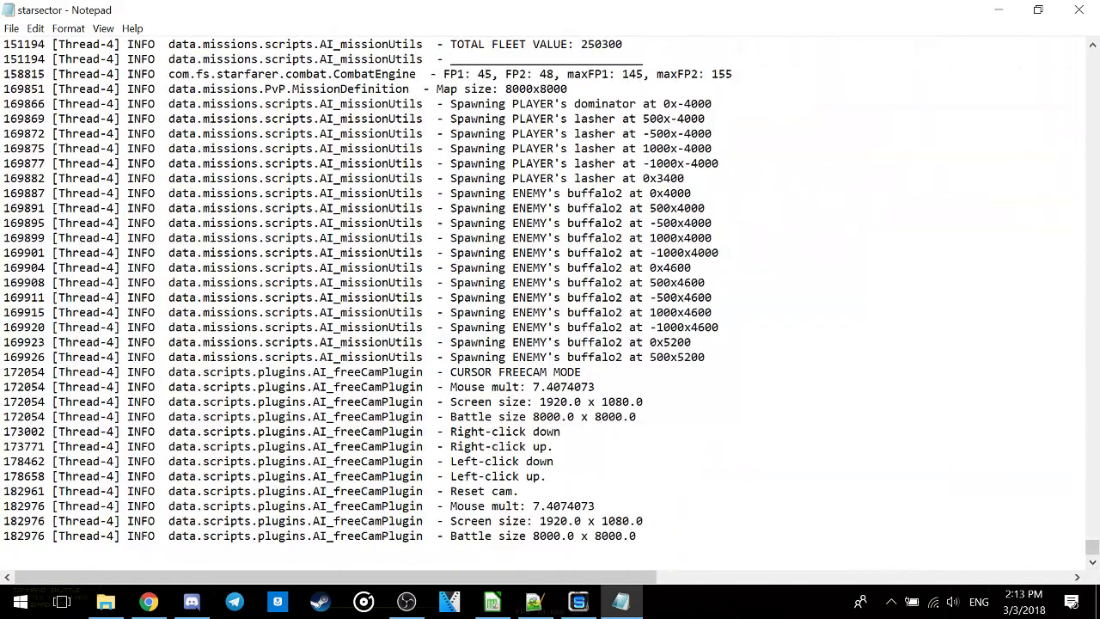
scroll(550, 292, up, 2)
scroll(549, 292, up, 7)
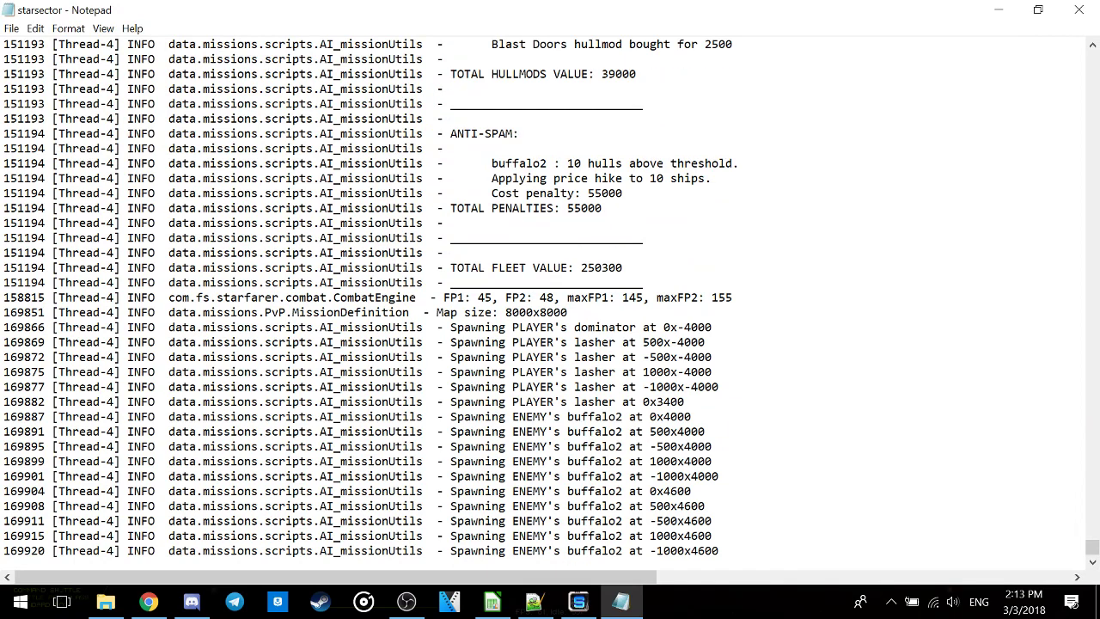
scroll(550, 293, down, 1)
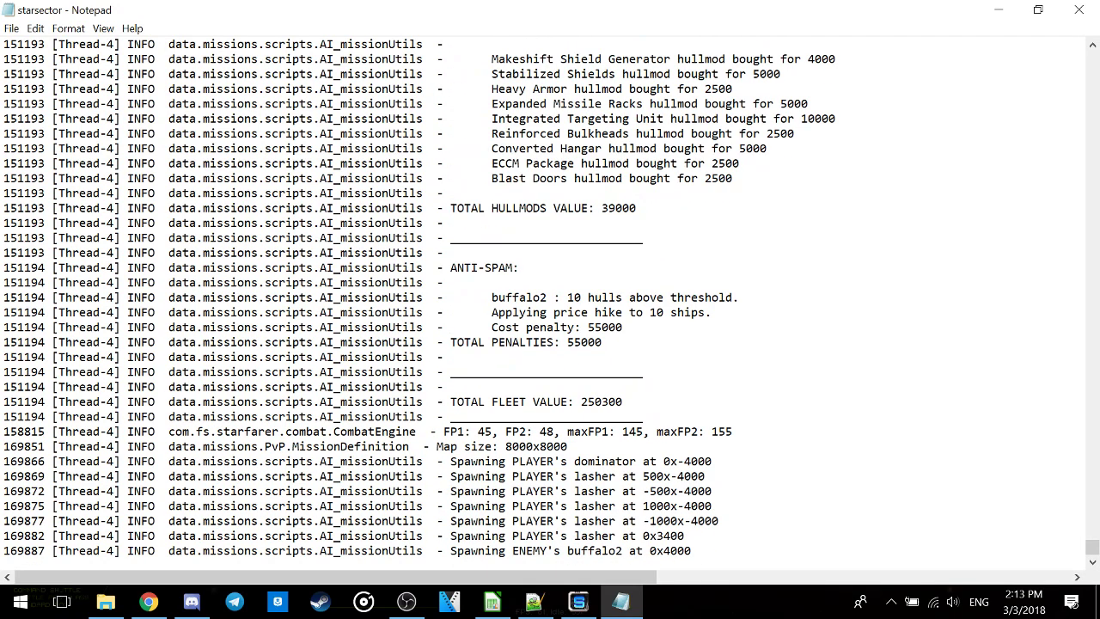
drag(437, 401, 642, 416)
click(642, 416)
- Review the BuffMk ship costs, hullmod prices and anti-spam penalties, and highlight the TOTAL FLEET VALUE line below them
scroll(550, 292, up, 11)
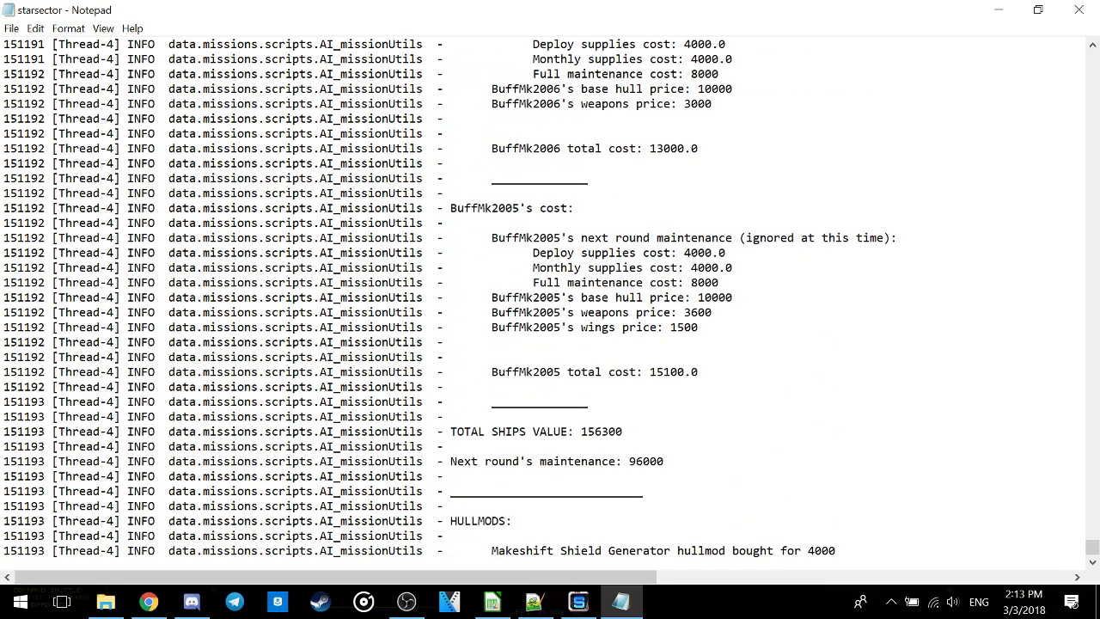
scroll(550, 292, up, 20)
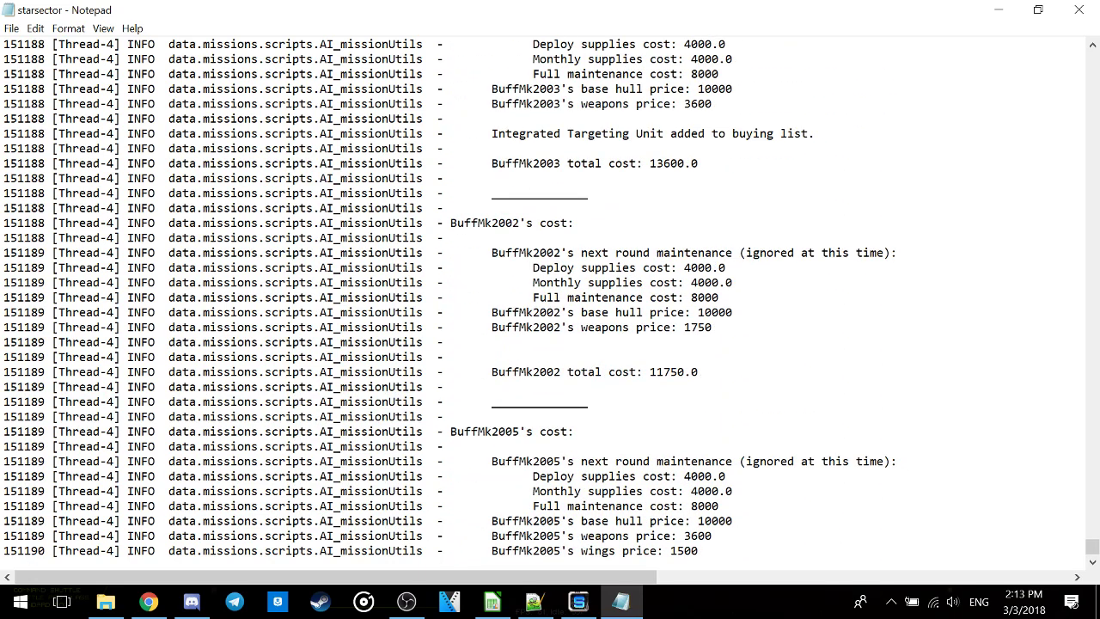
scroll(549, 293, down, 20)
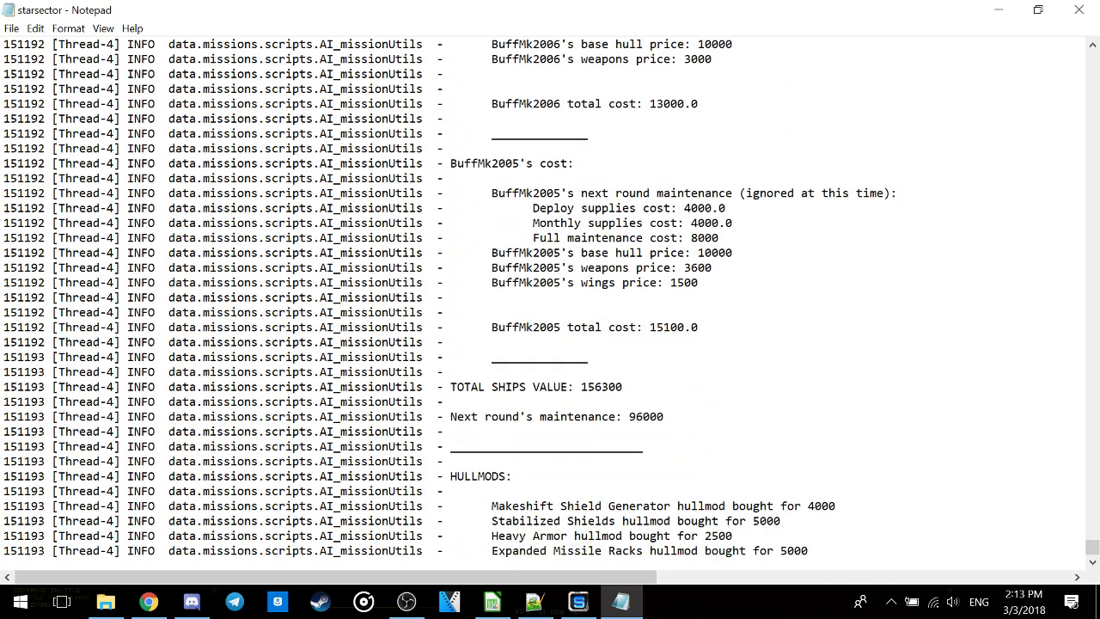
scroll(549, 292, down, 6)
scroll(549, 292, up, 4)
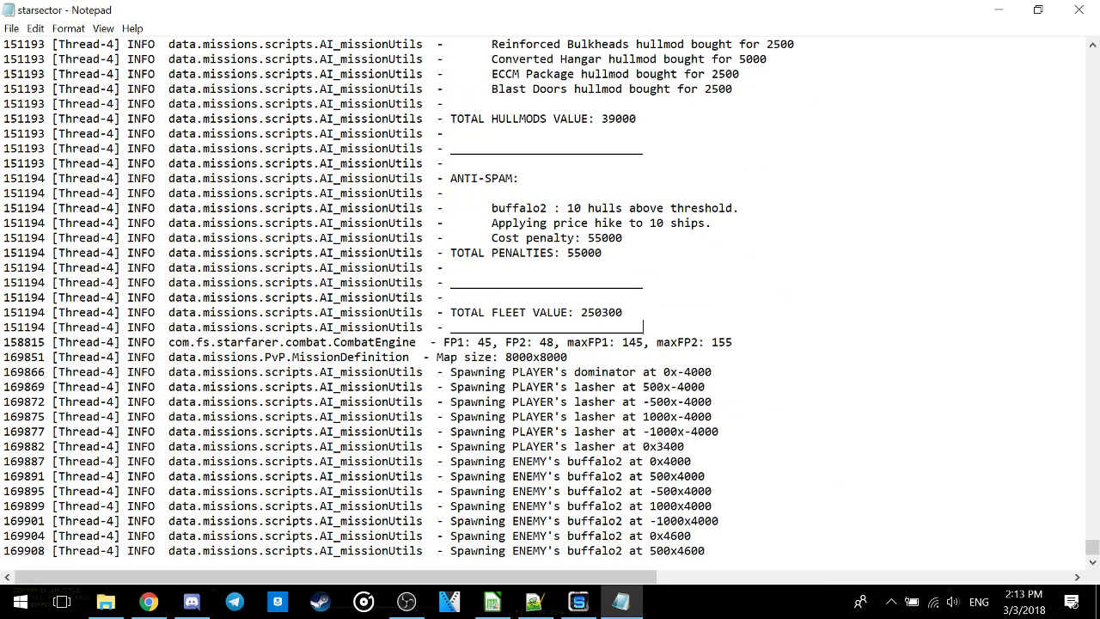
drag(624, 312, 450, 311)
- Trace the last fleet's log entries back to their start and highlight the "HAL9000's budget breakdown" heading
scroll(550, 301, up, 7)
scroll(515, 344, up, 7)
drag(574, 252, 457, 253)
scroll(550, 301, up, 20)
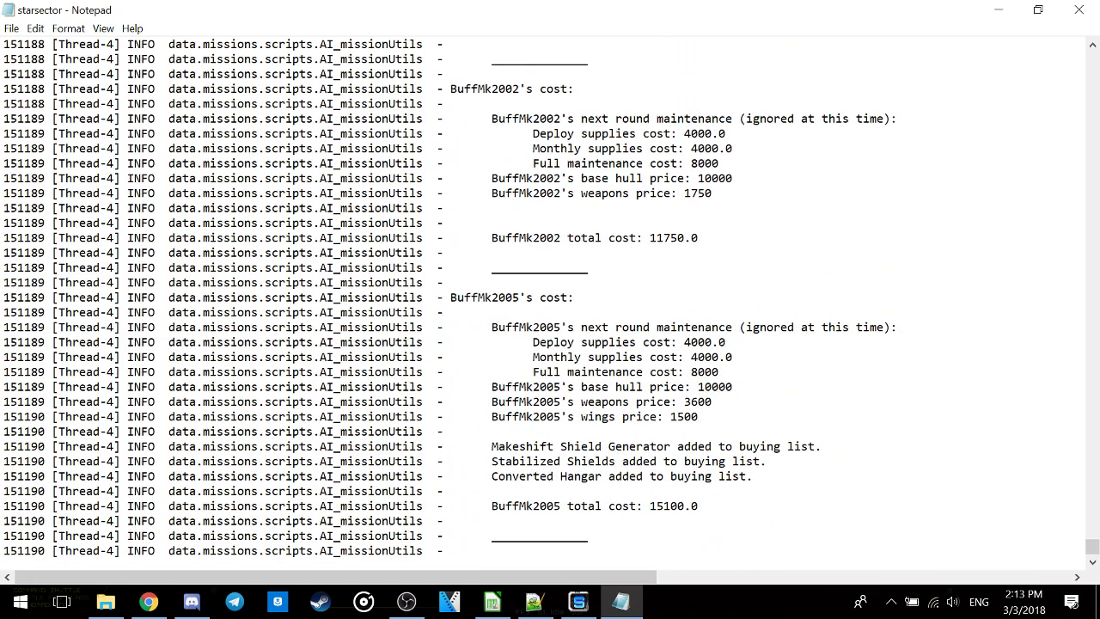
scroll(550, 301, up, 9)
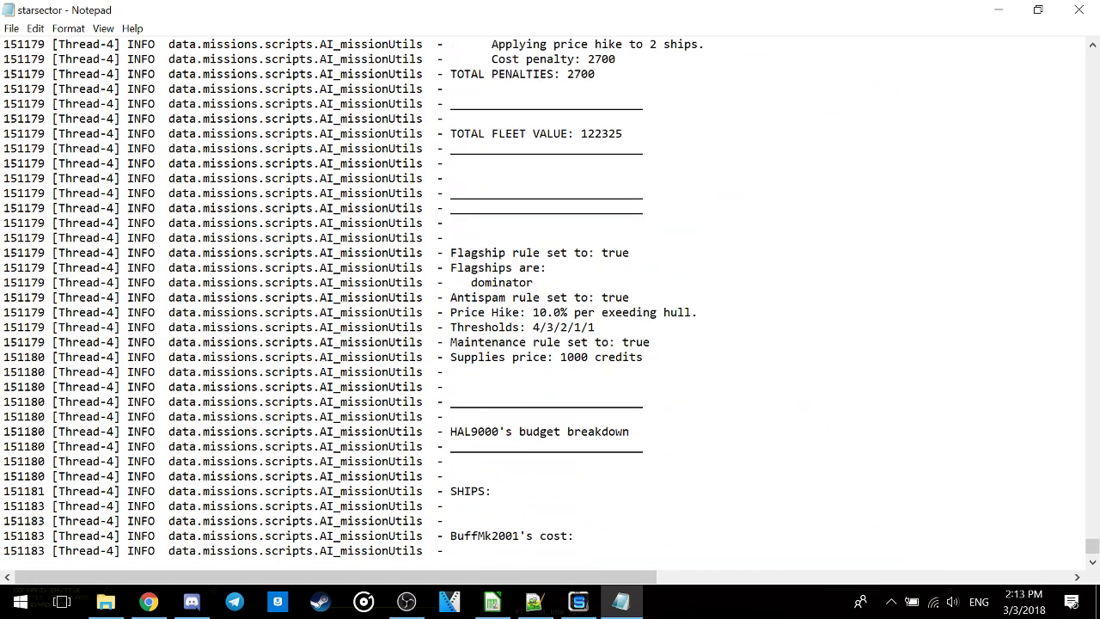
drag(630, 431, 450, 432)
click(450, 431)
- Find the other fleet's log section and highlight the "Guide Video's budget breakdown" heading
scroll(550, 300, up, 15)
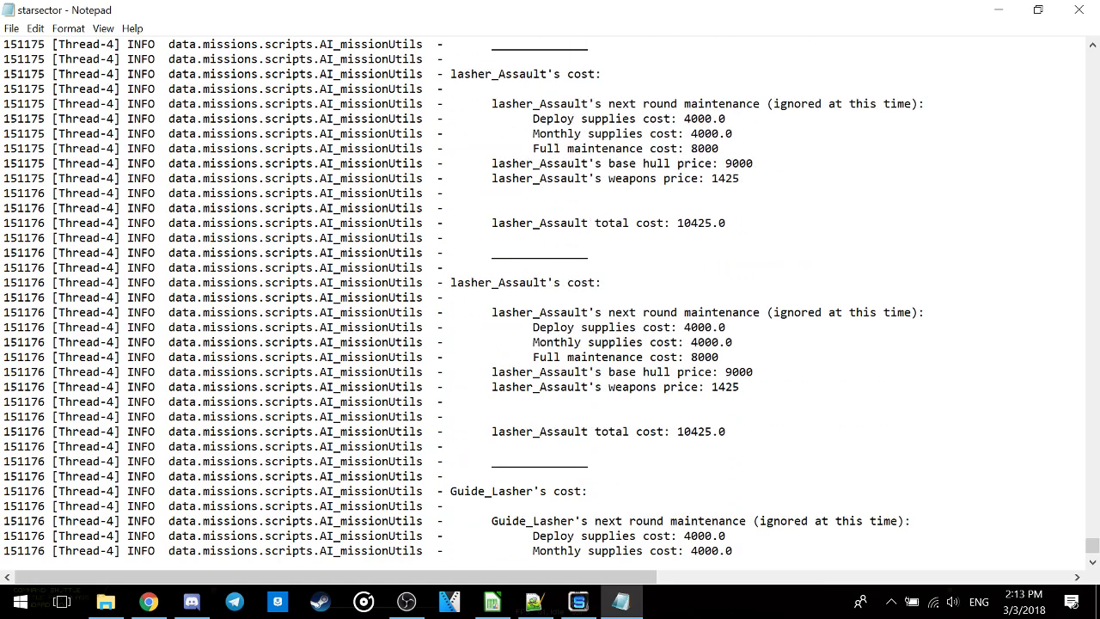
scroll(549, 301, down, 2)
drag(659, 312, 444, 312)
click(492, 371)
- Examine the SHIPS section of the Guide Video breakdown and highlight the first lasher_Assault's cost heading
scroll(550, 301, down, 3)
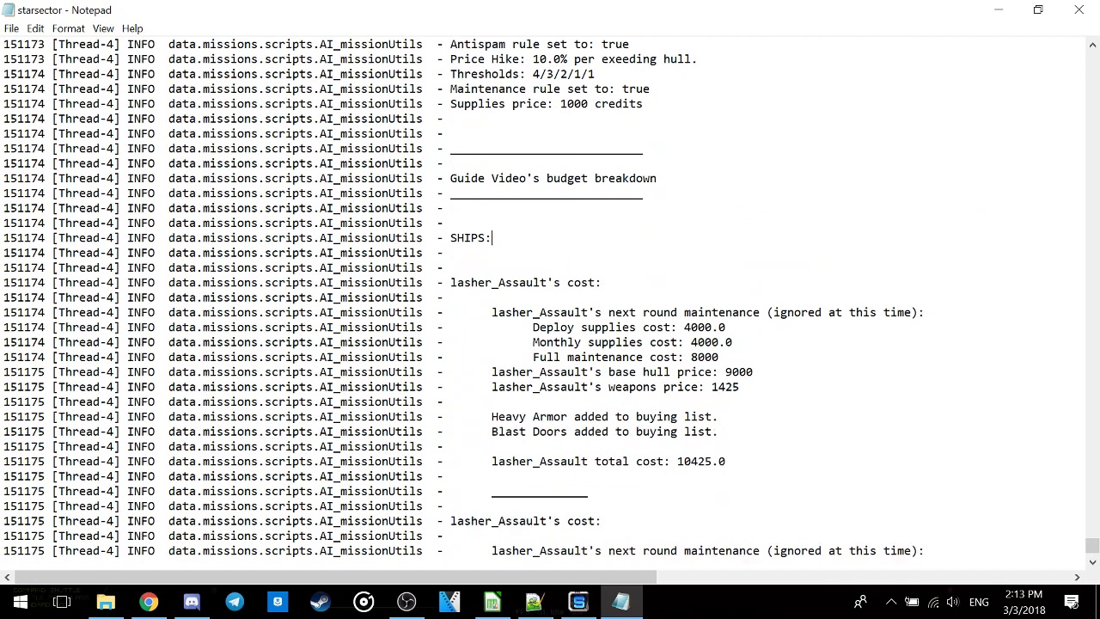
scroll(550, 301, down, 1)
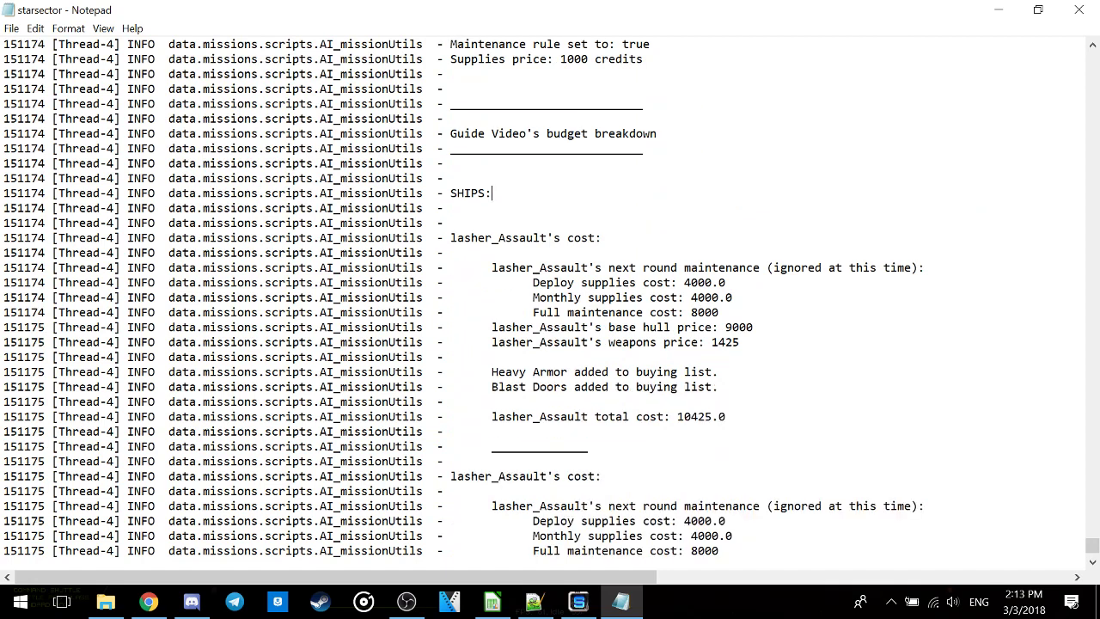
key(ctrl+shift+Left)
scroll(550, 301, down, 8)
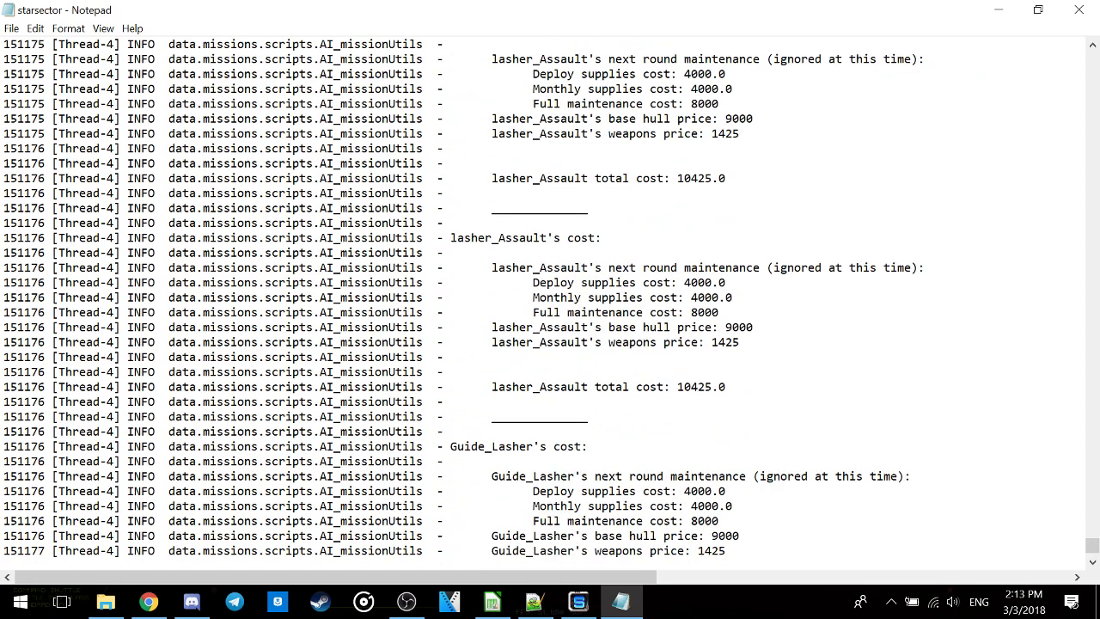
scroll(609, 253, up, 6)
click(608, 253)
key(shift+Down)
key(shift+Up)
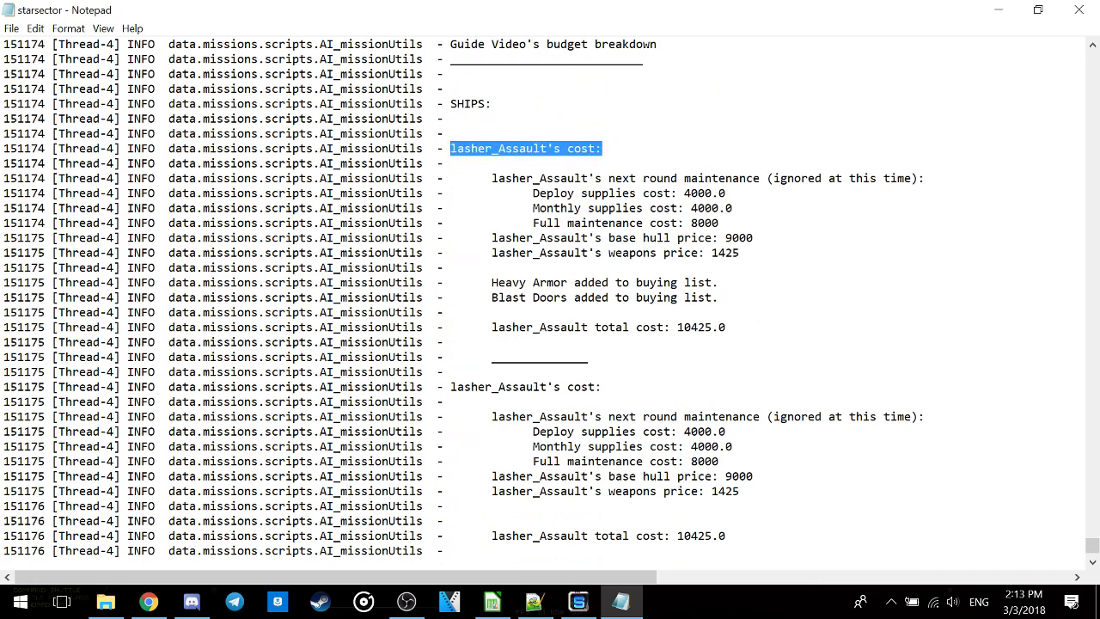
- Highlight in turn the first lasher_Assault's deploy supplies, monthly supplies and full maintenance cost lines
click(533, 193)
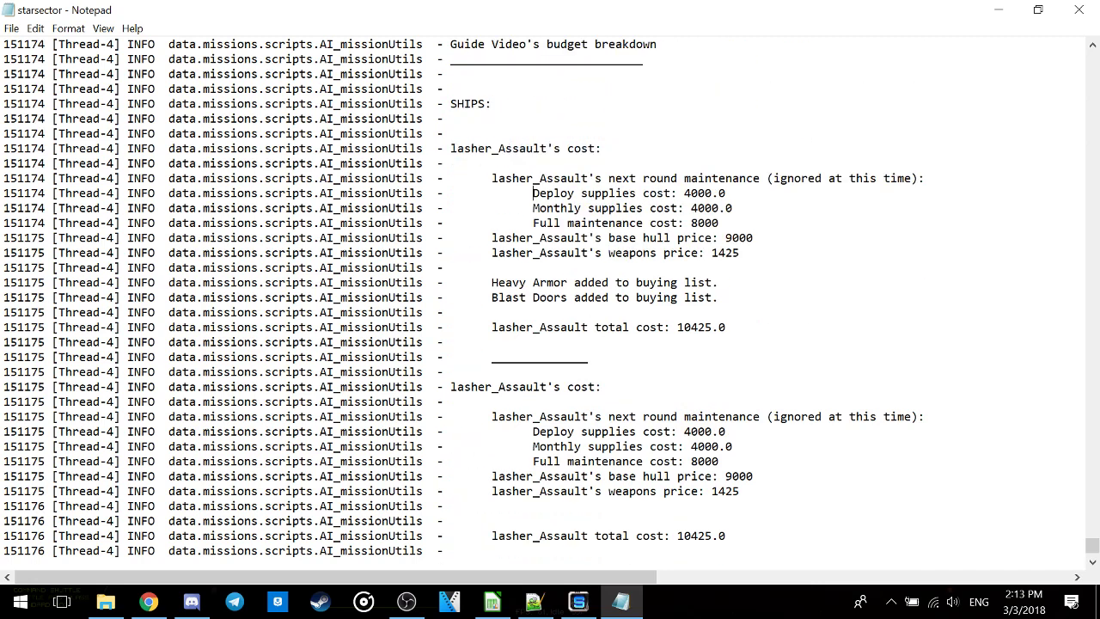
drag(533, 193, 726, 192)
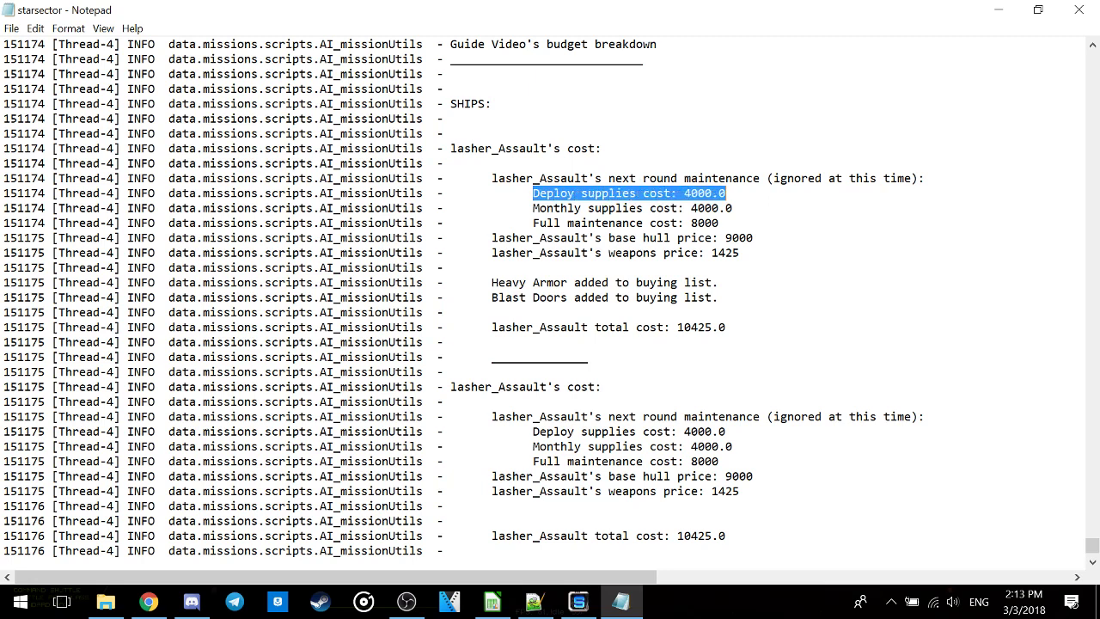
drag(533, 207, 732, 207)
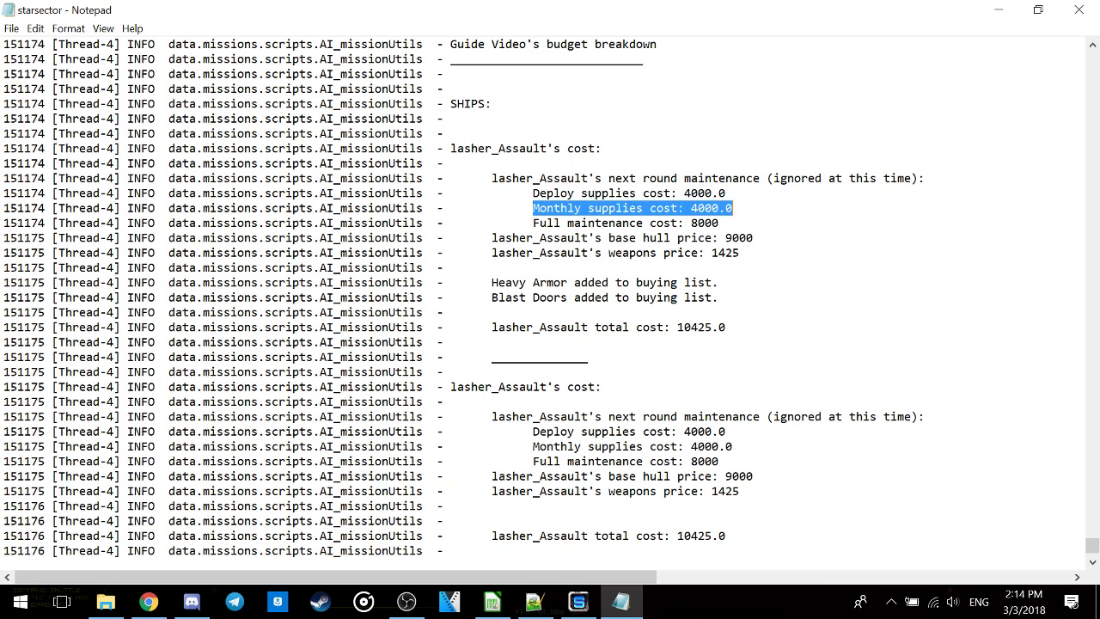
drag(526, 223, 719, 222)
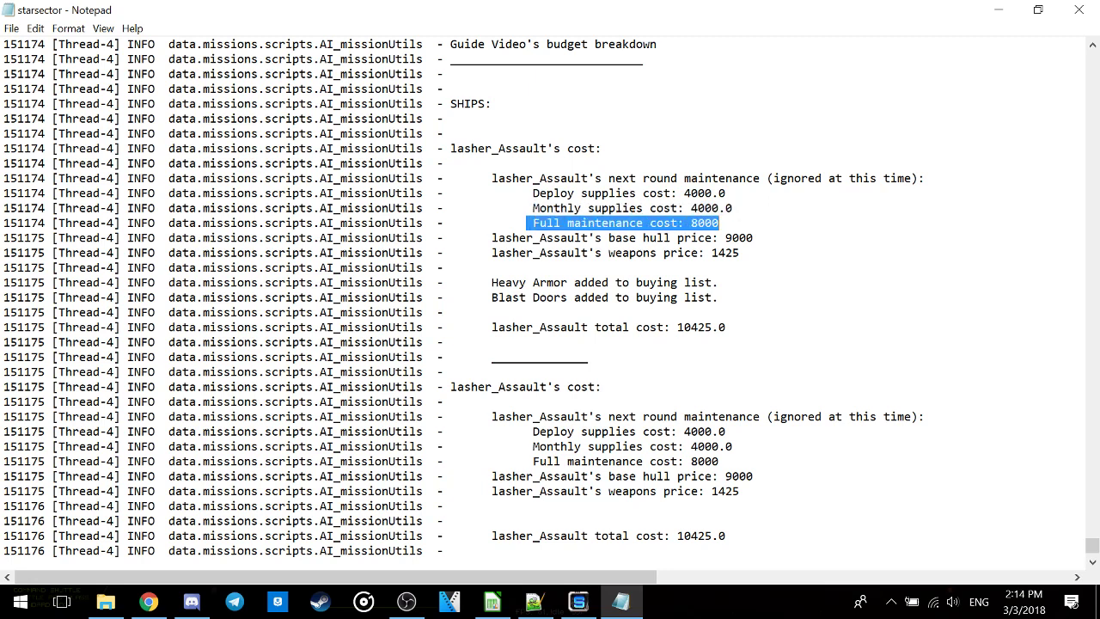
- Highlight the first lasher_Assault's hull price, weapons price, hullmod entries, total cost and "ignored at this time" maintenance note
drag(753, 237, 471, 237)
drag(739, 253, 711, 253)
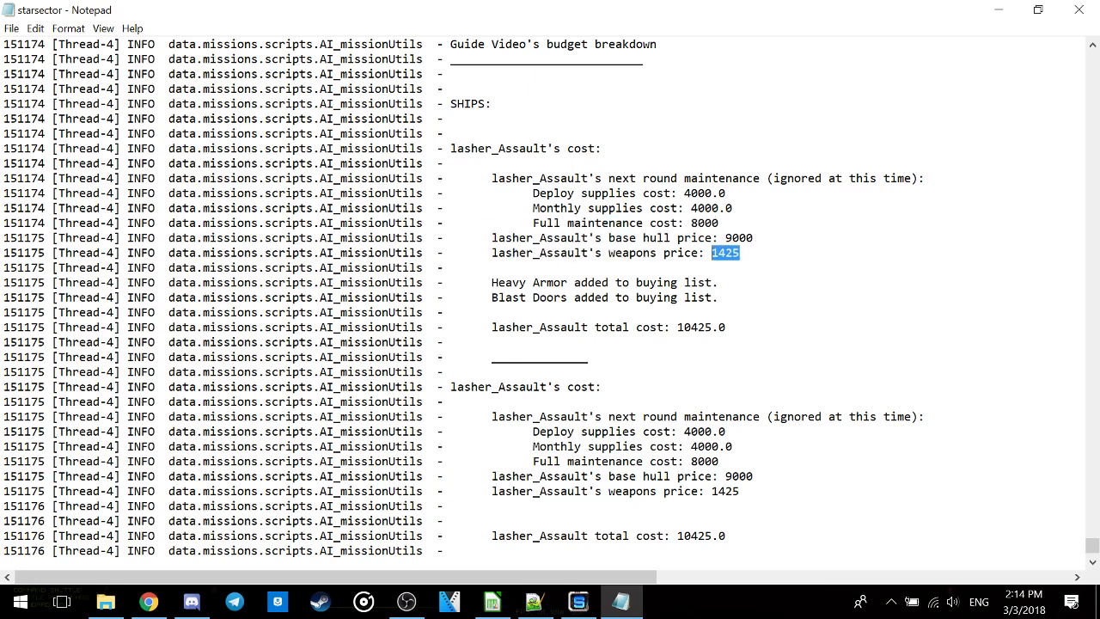
mouse_move(492, 282)
mouse_down()
mouse_move(567, 282)
mouse_move(550, 297)
mouse_move(492, 297)
mouse_up()
click(714, 282)
drag(485, 327, 727, 326)
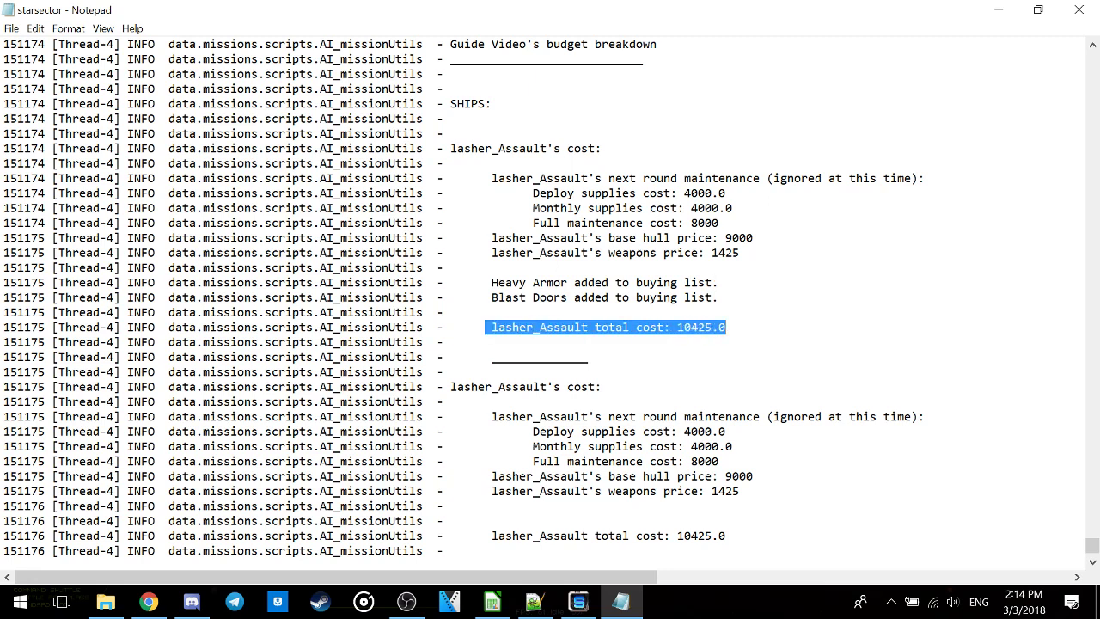
drag(918, 178, 766, 177)
click(643, 222)
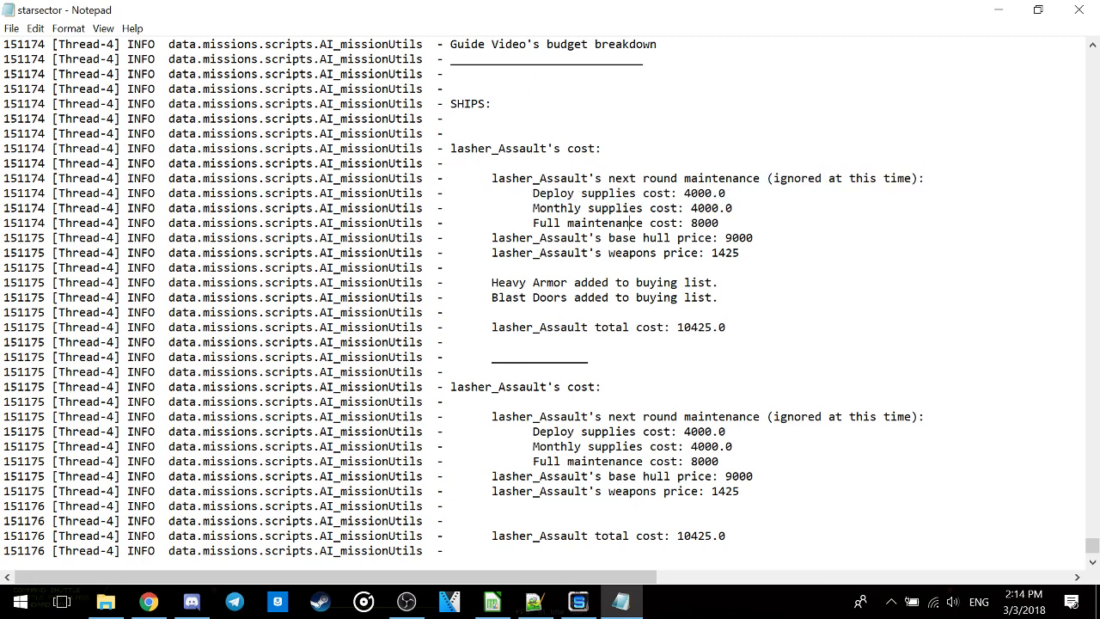
- Find the first Guide_Lasher's cost entry and highlight Targeting Unit in its hullmod buying list
scroll(550, 296, down, 7)
scroll(550, 297, down, 4)
scroll(550, 297, down, 2)
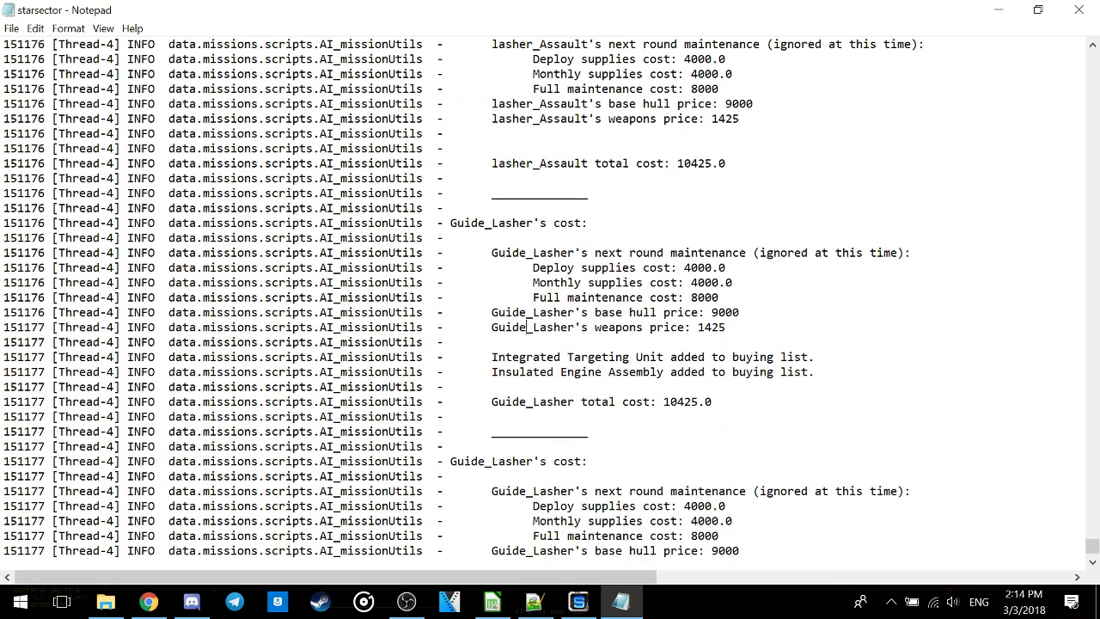
drag(567, 357, 670, 356)
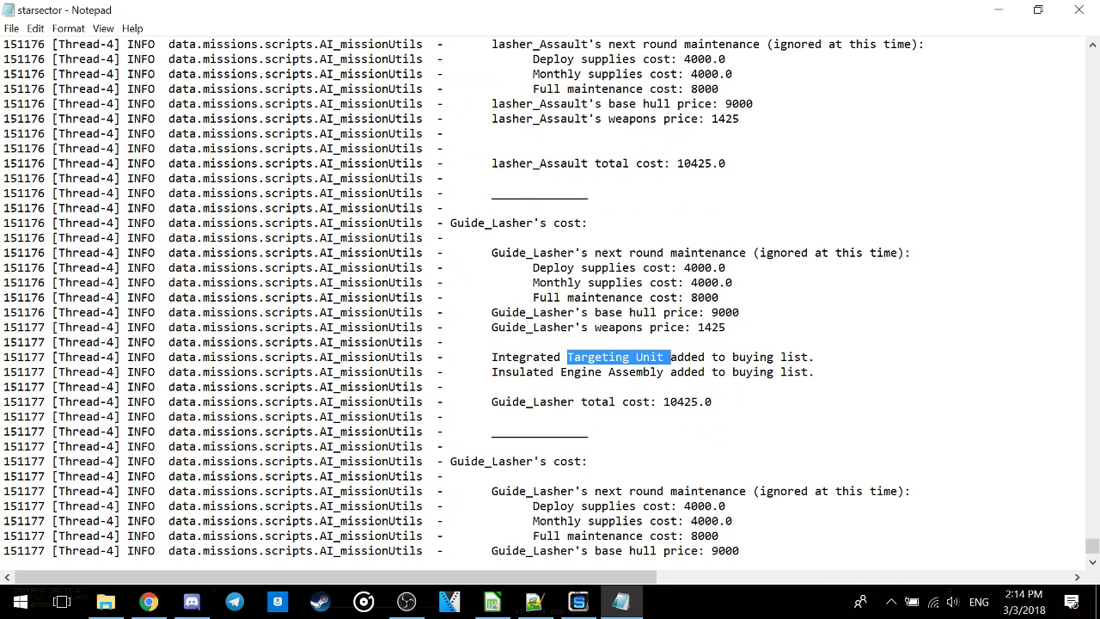
- Highlight the first Guide_Lasher's Insulated Engine Assembly and Integrated Targeting Unit buying list entries and its total cost line
drag(485, 371, 663, 371)
drag(815, 356, 506, 356)
click(457, 387)
drag(459, 416, 663, 402)
click(684, 401)
scroll(685, 401, up, 1)
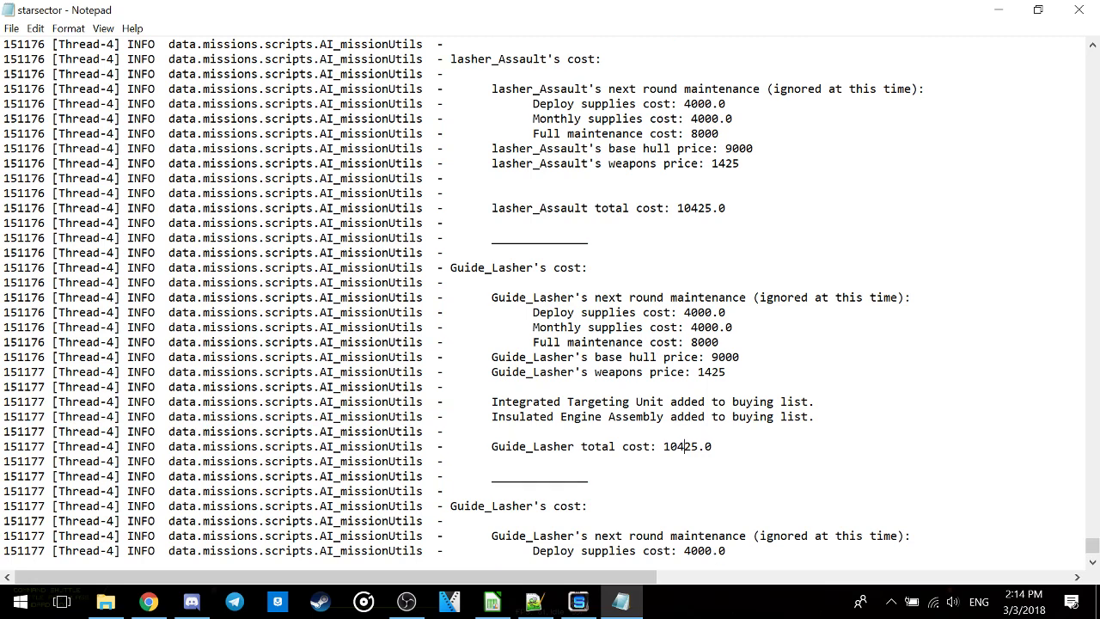
- Find dominator_Assault's cost entry and highlight its Flagship note and its deploy, monthly and full maintenance cost lines
key(Down)
key(Down)
key(Down)
key(Down)
key(Down)
key(Down)
key(Down)
key(Down)
key(Down)
key(Down)
key(Down)
key(Down)
key(Down)
key(Down)
key(Down)
key(Down)
key(Down)
key(Down)
key(Down)
key(Down)
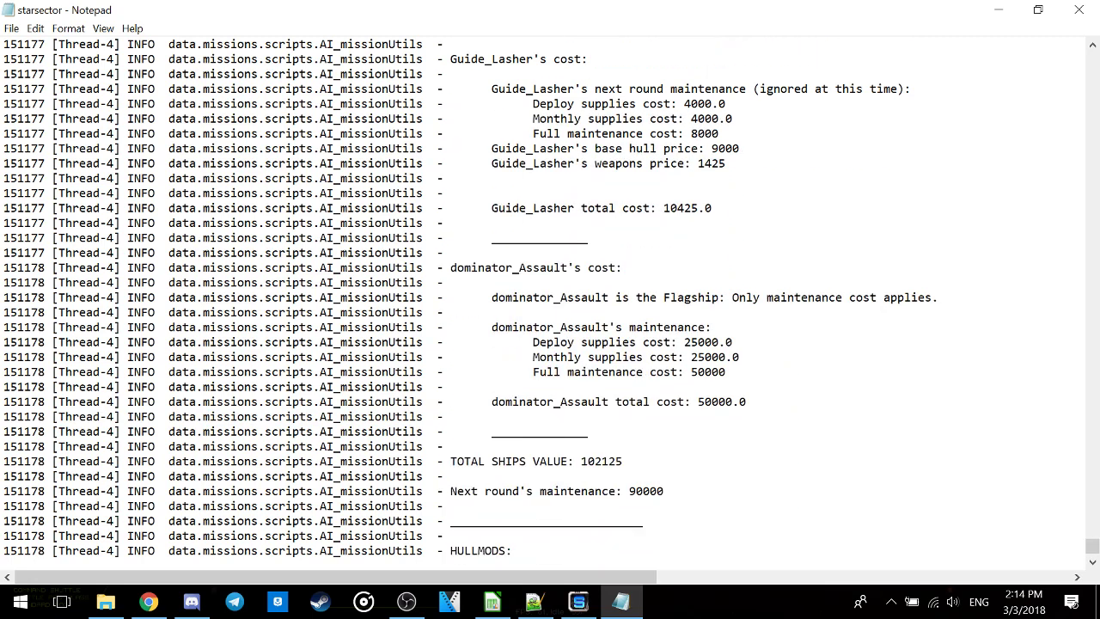
drag(491, 297, 938, 297)
click(691, 371)
drag(527, 342, 726, 371)
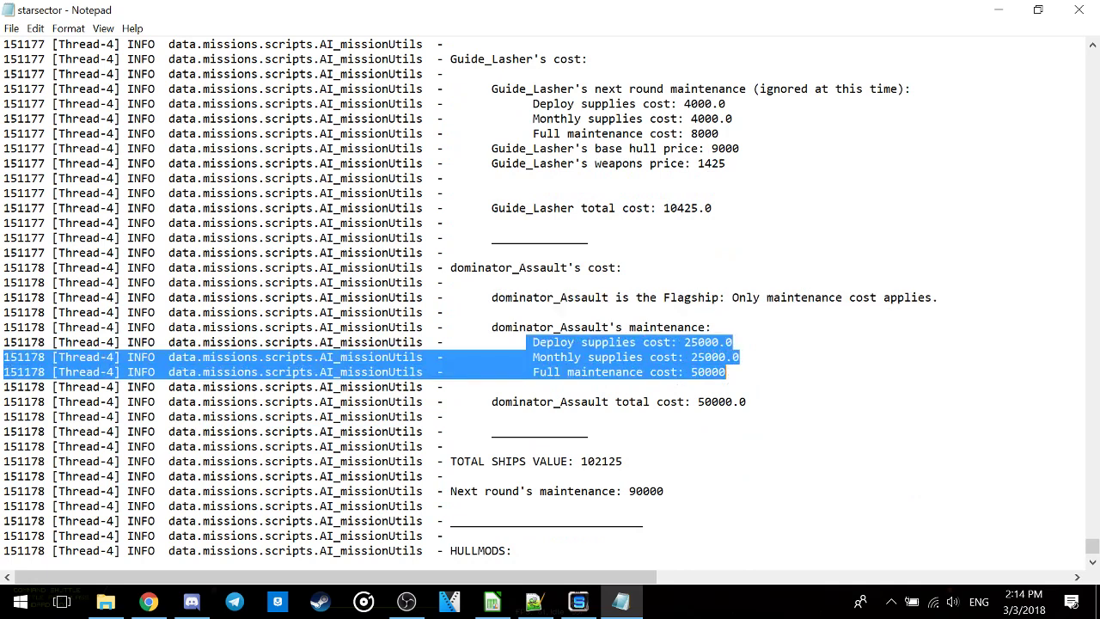
click(726, 371)
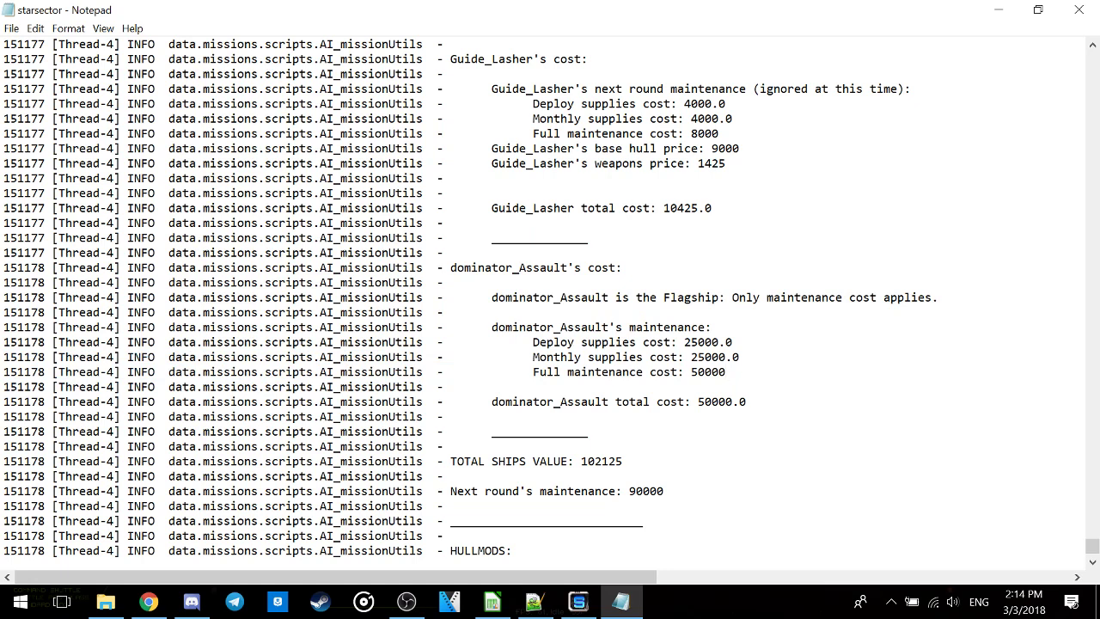
- Highlight the TOTAL SHIPS VALUE figure and the next round's maintenance figure below it
scroll(549, 301, down, 1)
drag(623, 417, 580, 416)
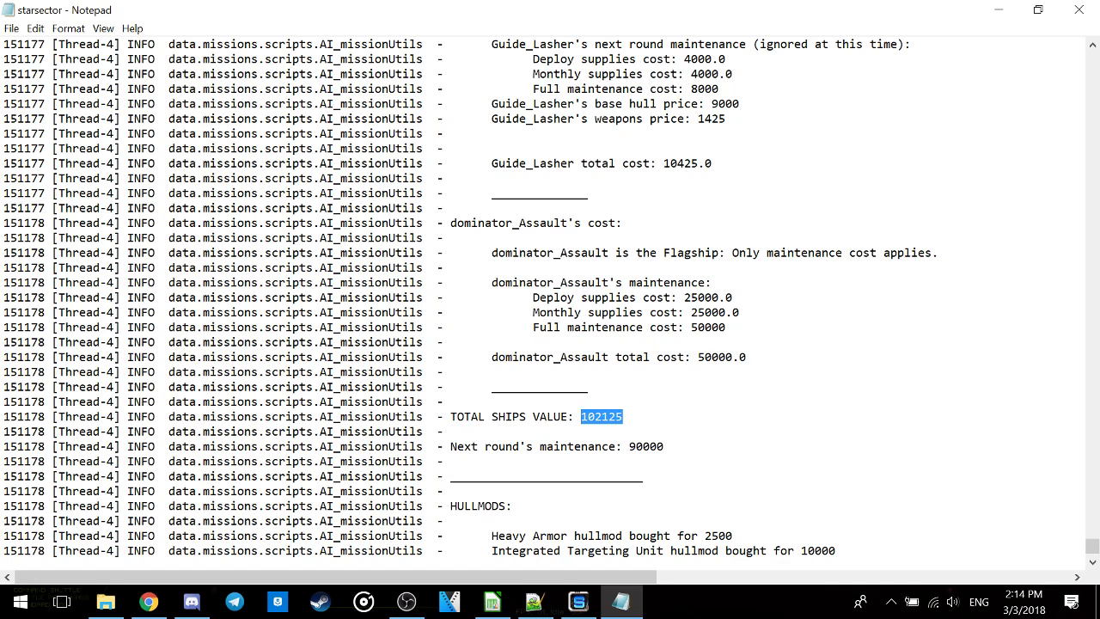
double_click(646, 446)
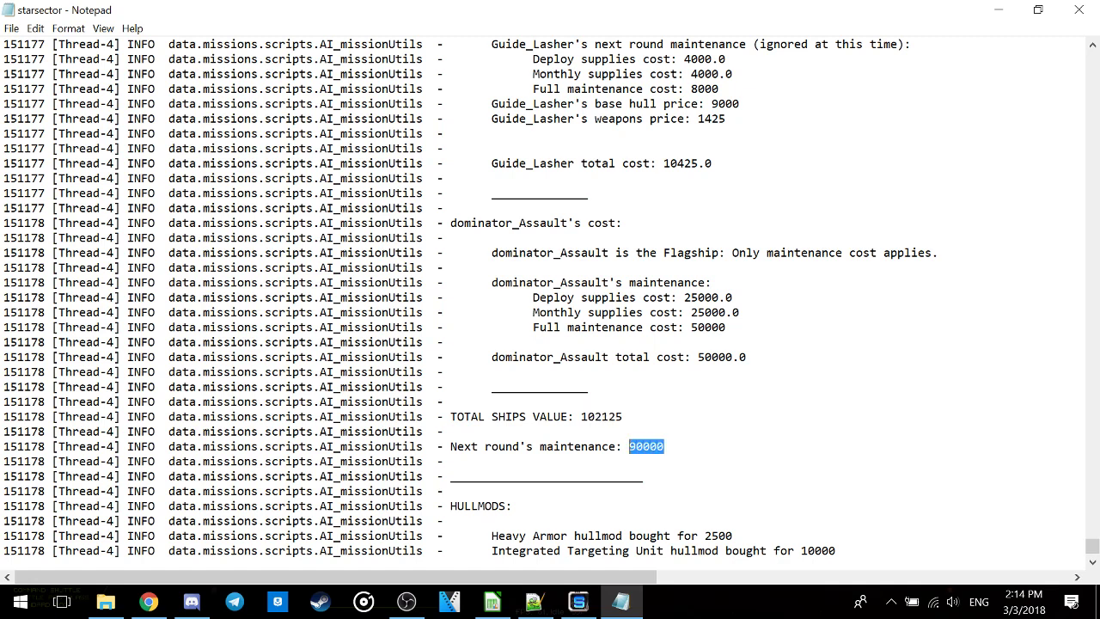
- Examine the HULLMODS purchases starting at Heavy Armor and highlight the TOTAL HULLMODS VALUE figure
scroll(550, 301, down, 3)
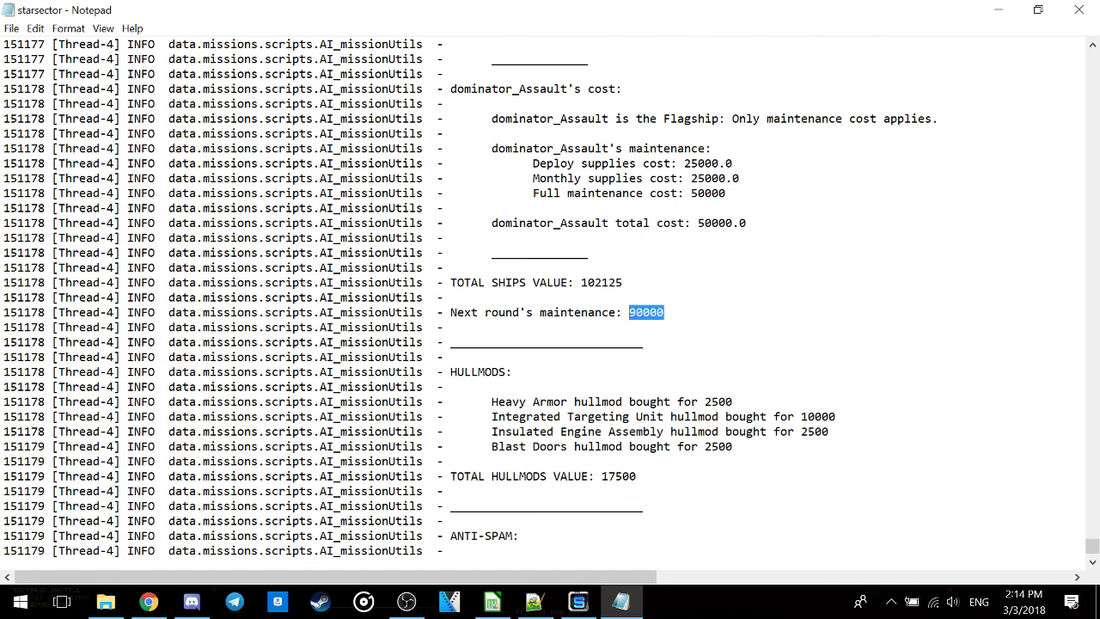
click(489, 401)
scroll(550, 300, down, 1)
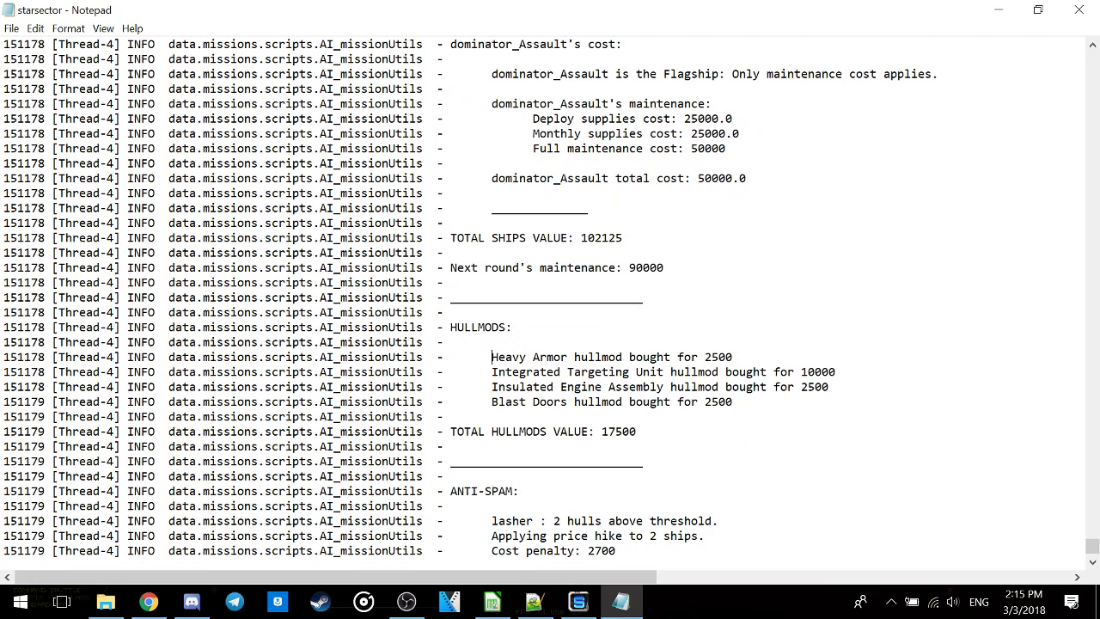
drag(636, 431, 601, 431)
- Highlight the lasher threshold line and the cost penalty in the ANTI-SPAM section, ending at the total penalties
scroll(550, 301, down, 2)
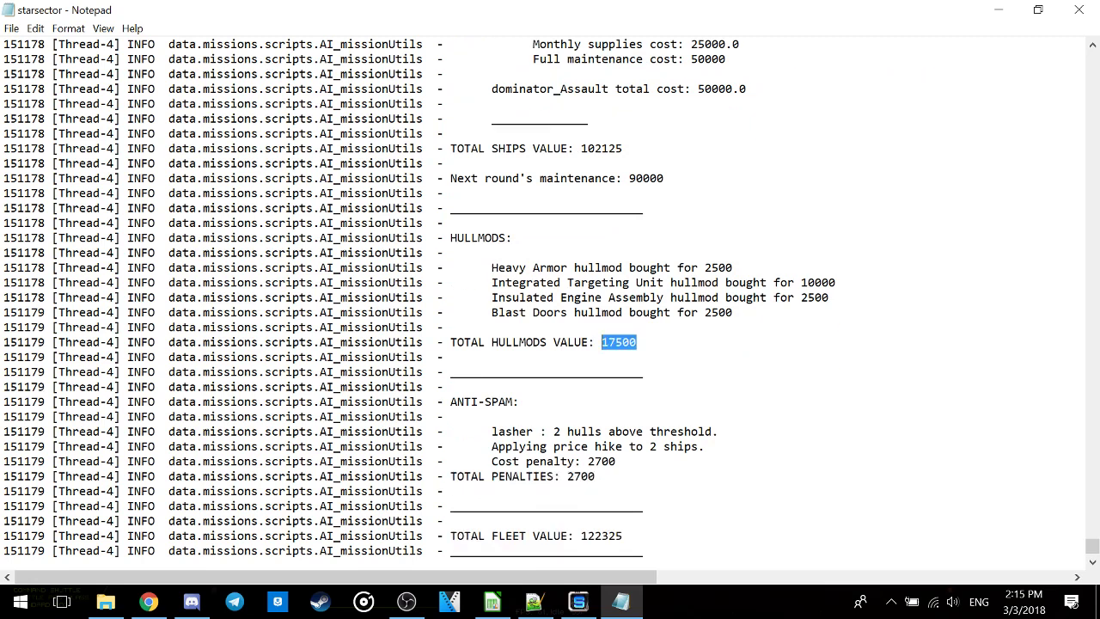
scroll(550, 301, down, 3)
drag(718, 297, 492, 298)
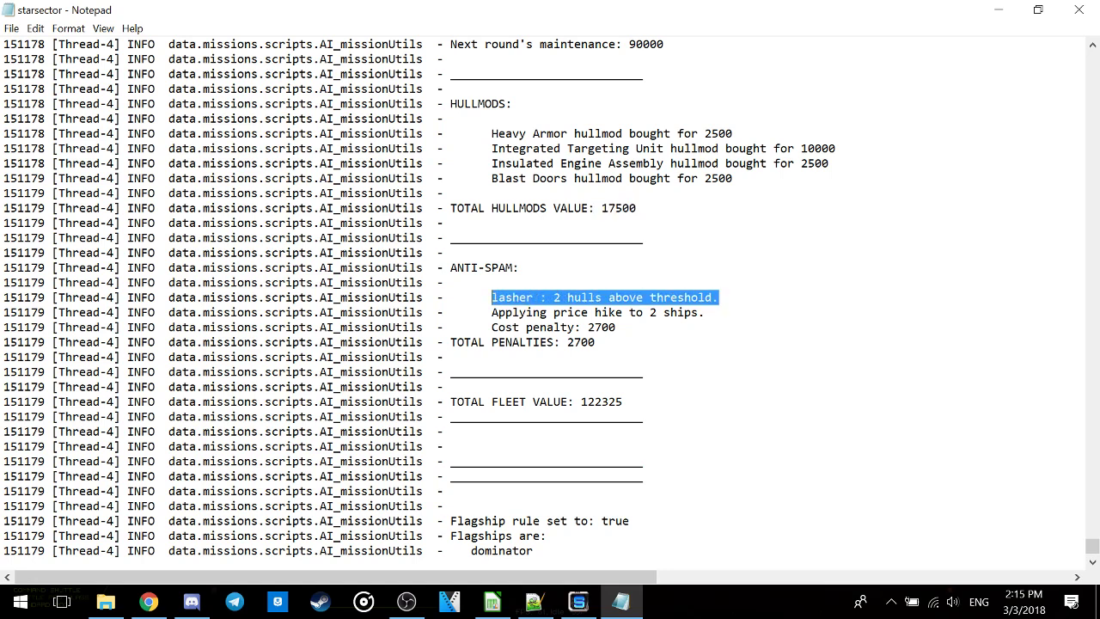
double_click(602, 327)
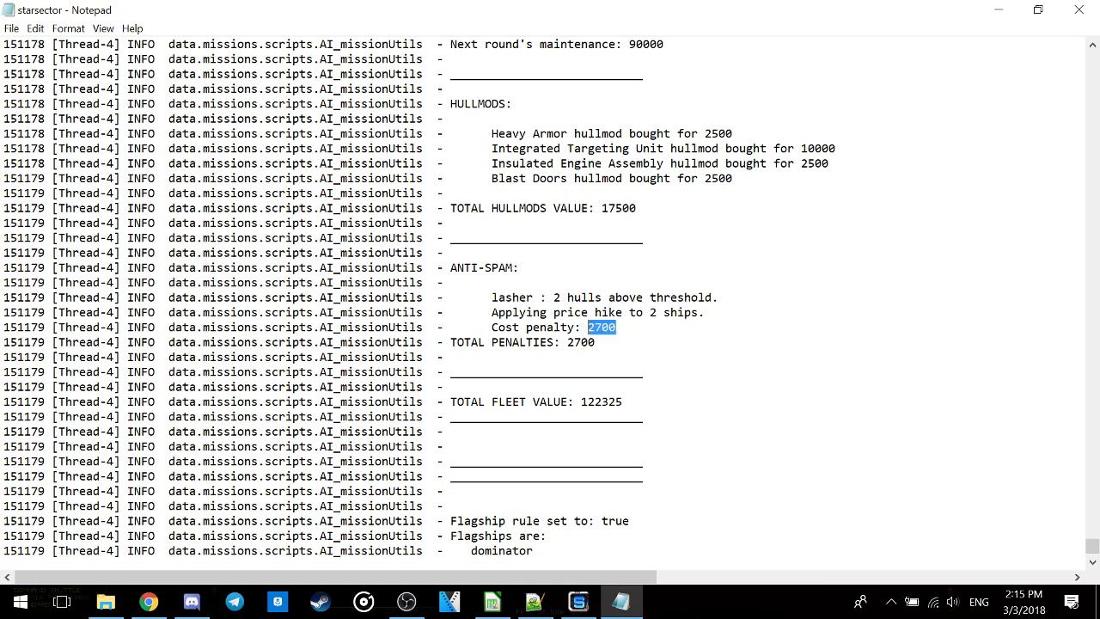
click(595, 342)
- Highlight the TOTAL FLEET VALUE figure and return to the ANTI-SPAM cost penalty figure
scroll(550, 296, down, 1)
scroll(550, 296, up, 1)
scroll(550, 296, down, 2)
drag(622, 312, 581, 311)
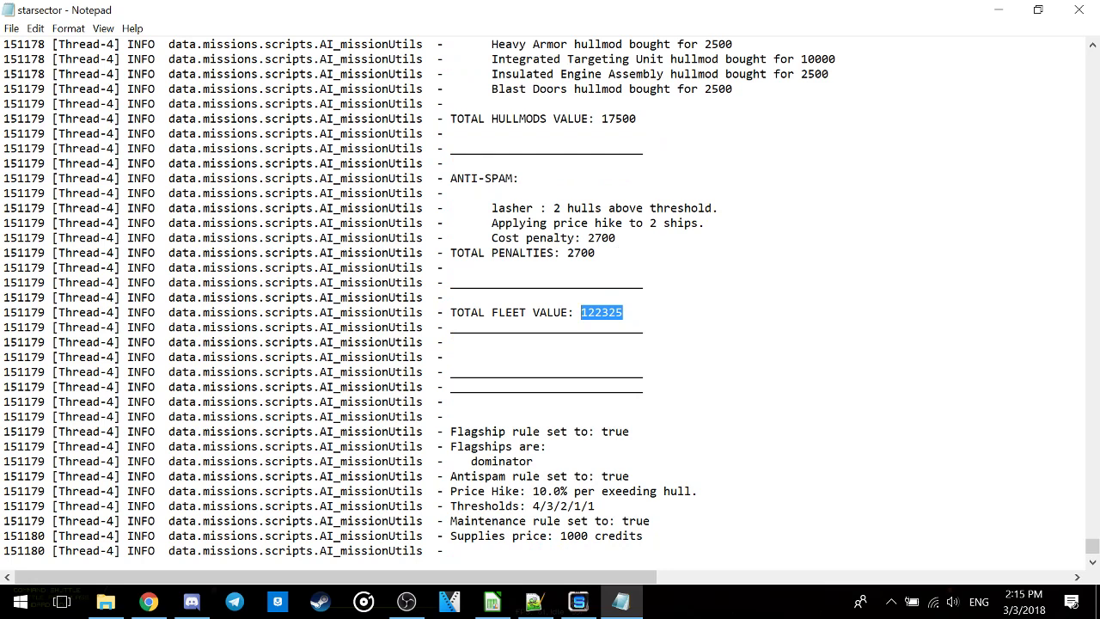
double_click(601, 238)
click(616, 238)
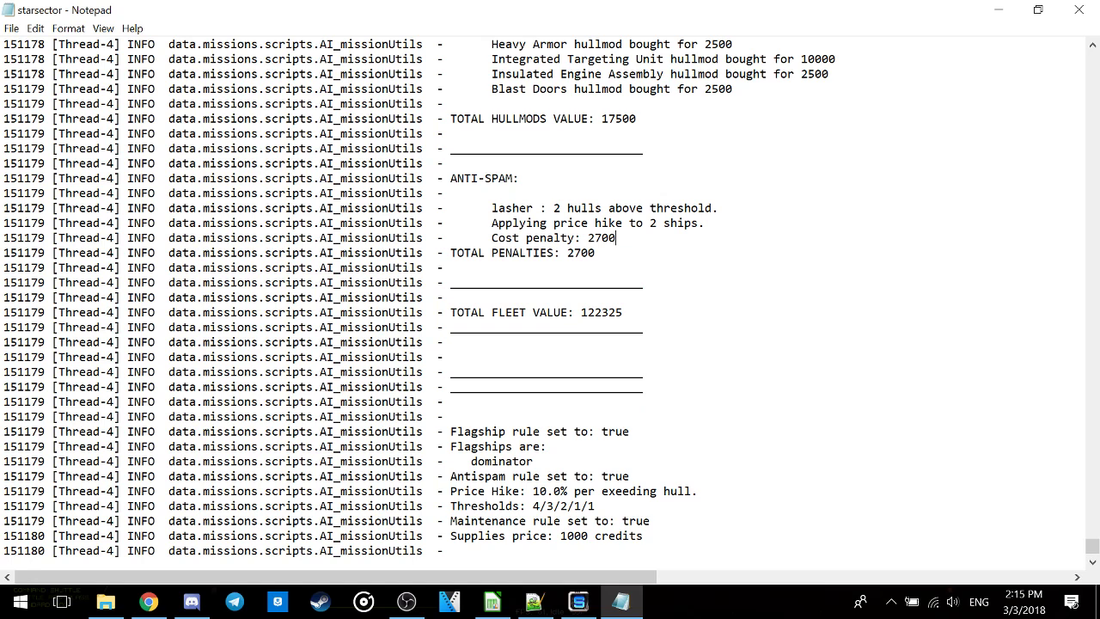
scroll(550, 301, up, 4)
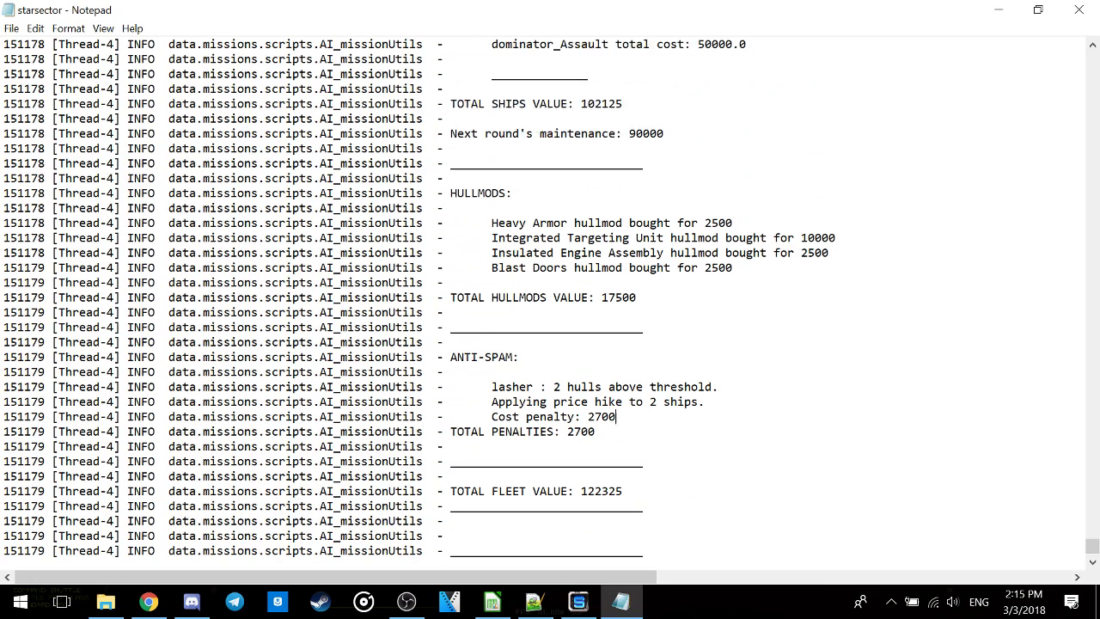
- Switch to Starsector and leave the paused battle to return to the PvP mission screen
key(alt+Tab)
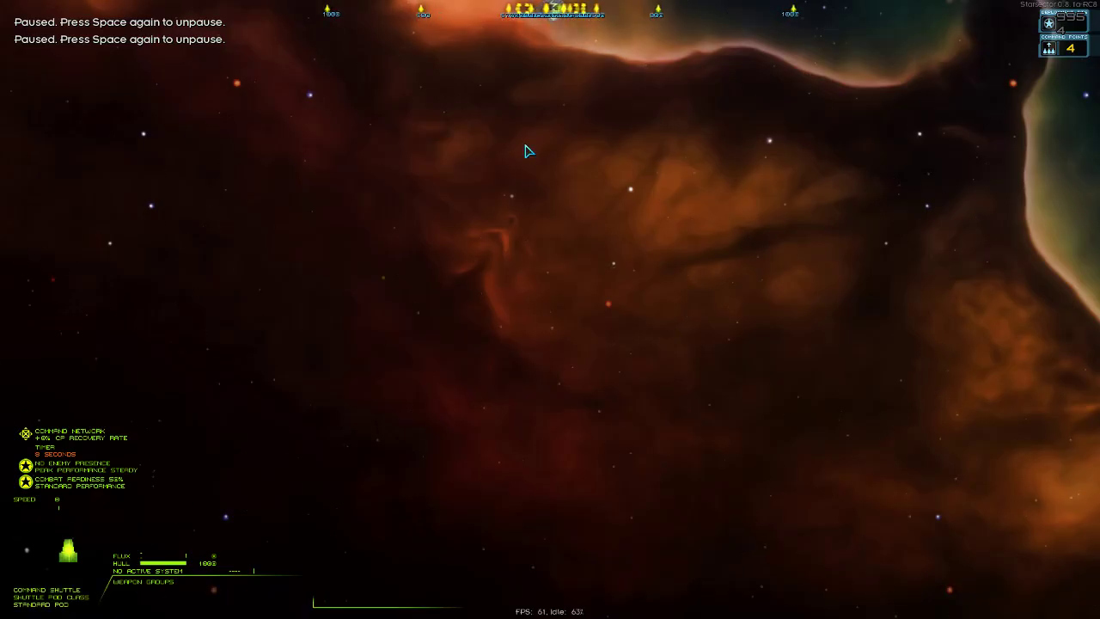
key(Escape)
click(572, 358)
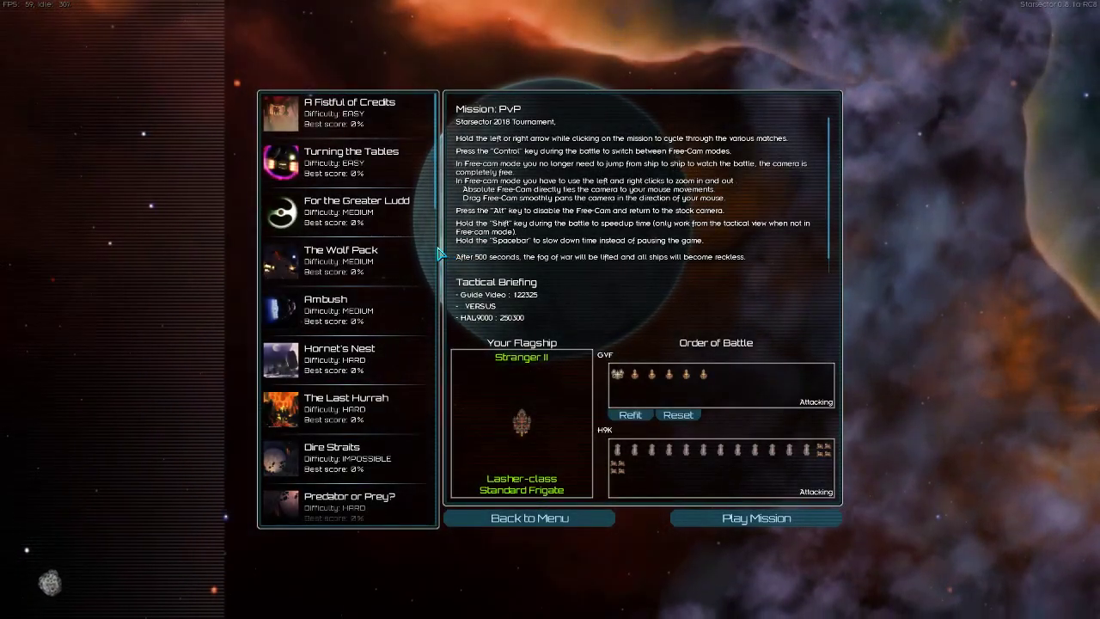
- Switch to File Explorer and copy player1_data and player1_fleet from the AI Battles mod's PvP folder
key(alt+Tab)
key(alt+Tab)
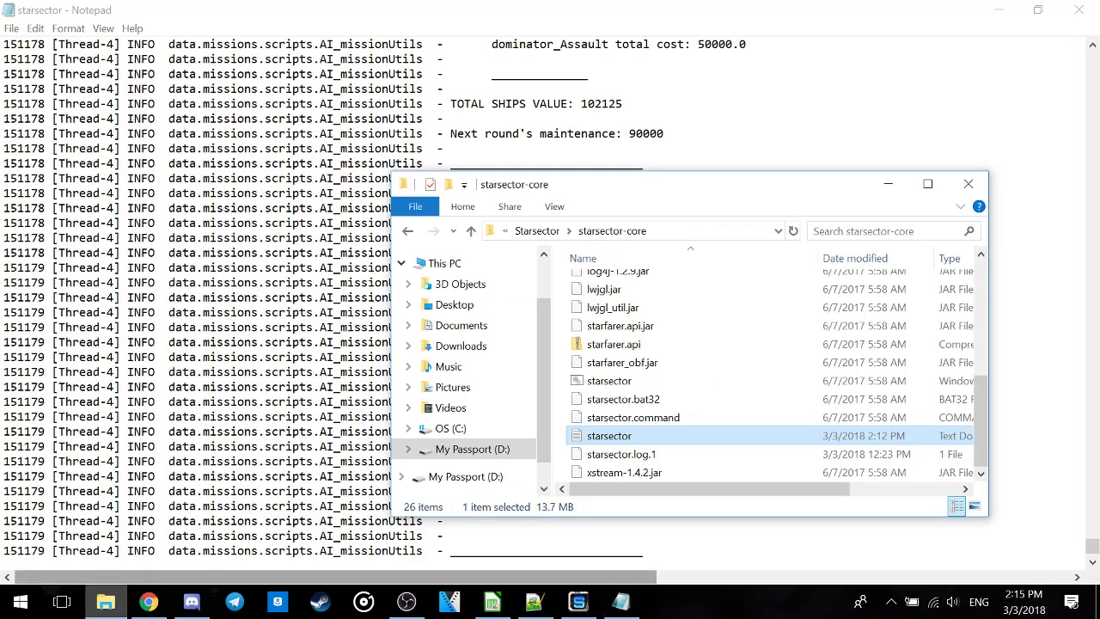
click(534, 231)
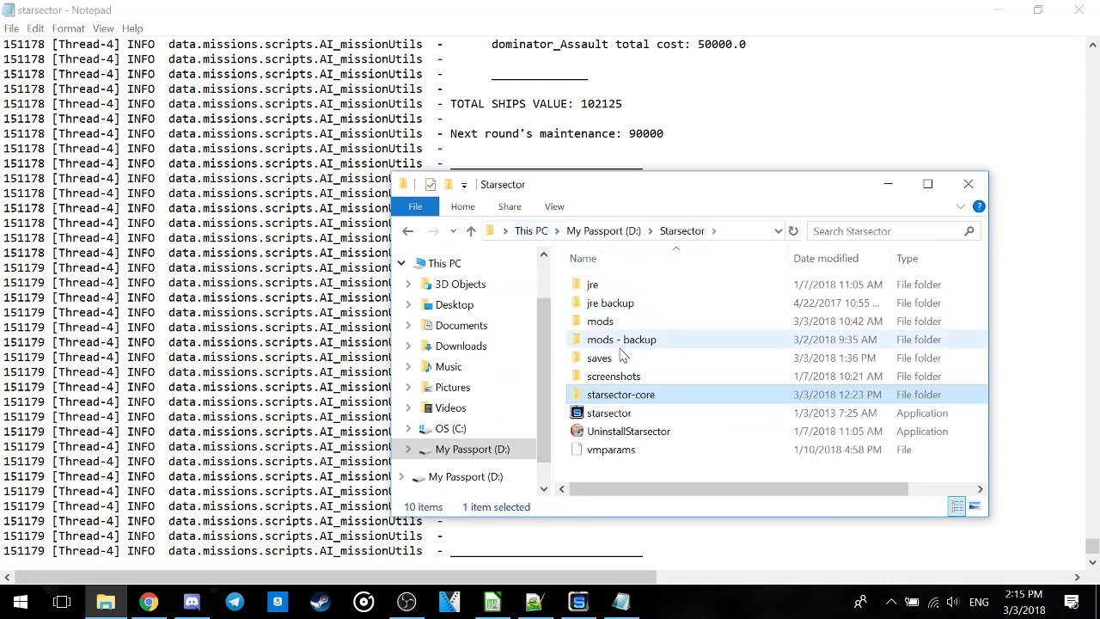
double_click(626, 328)
double_click(633, 286)
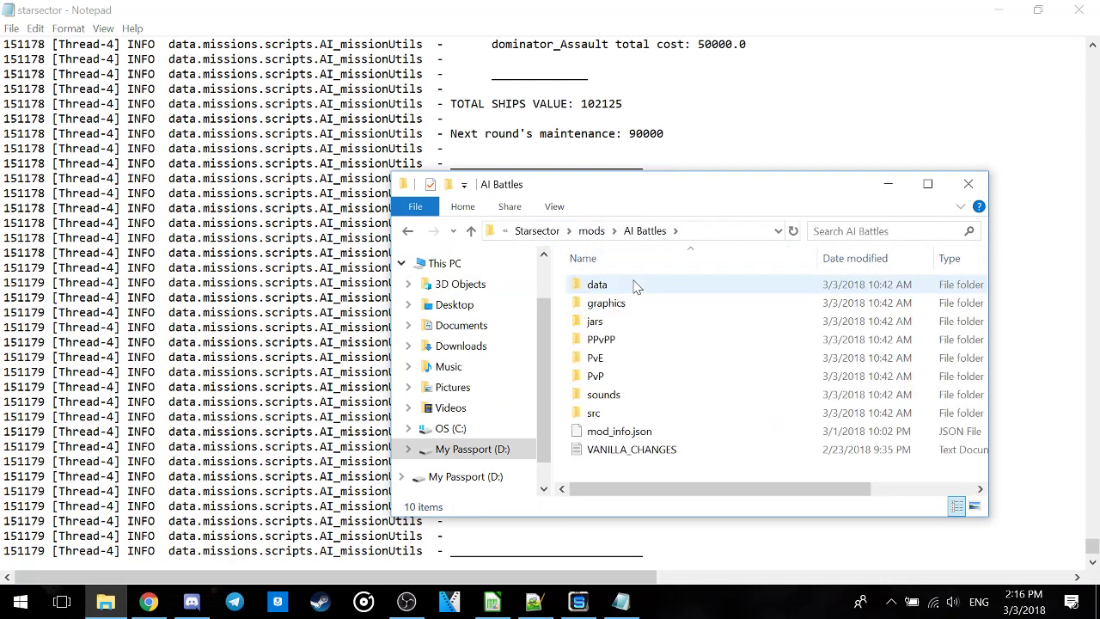
double_click(596, 376)
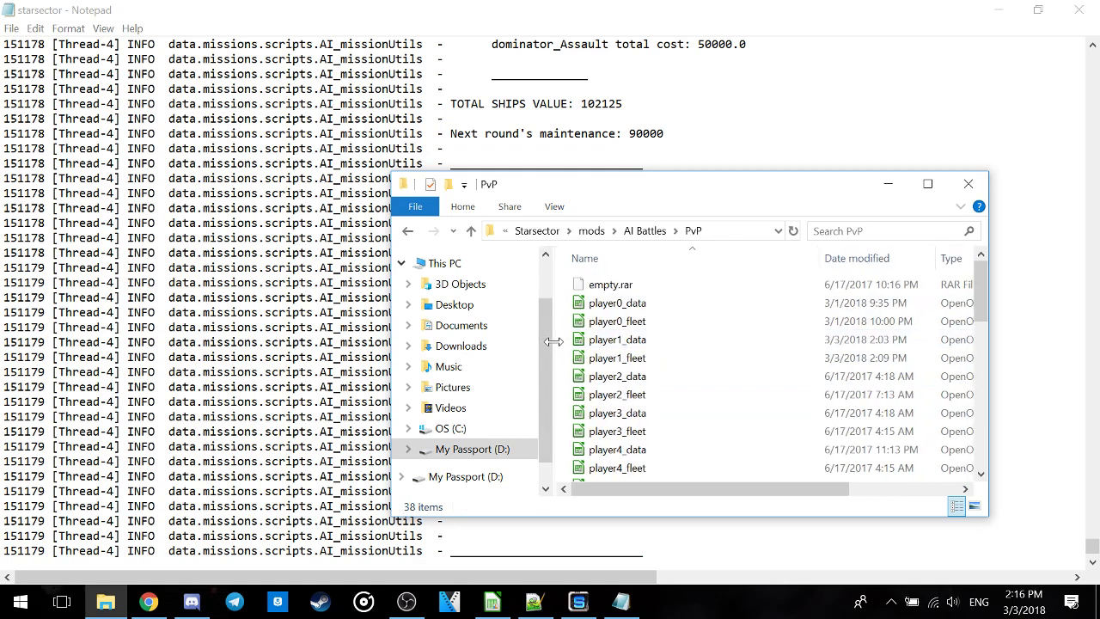
drag(563, 337, 619, 364)
right_click(619, 365)
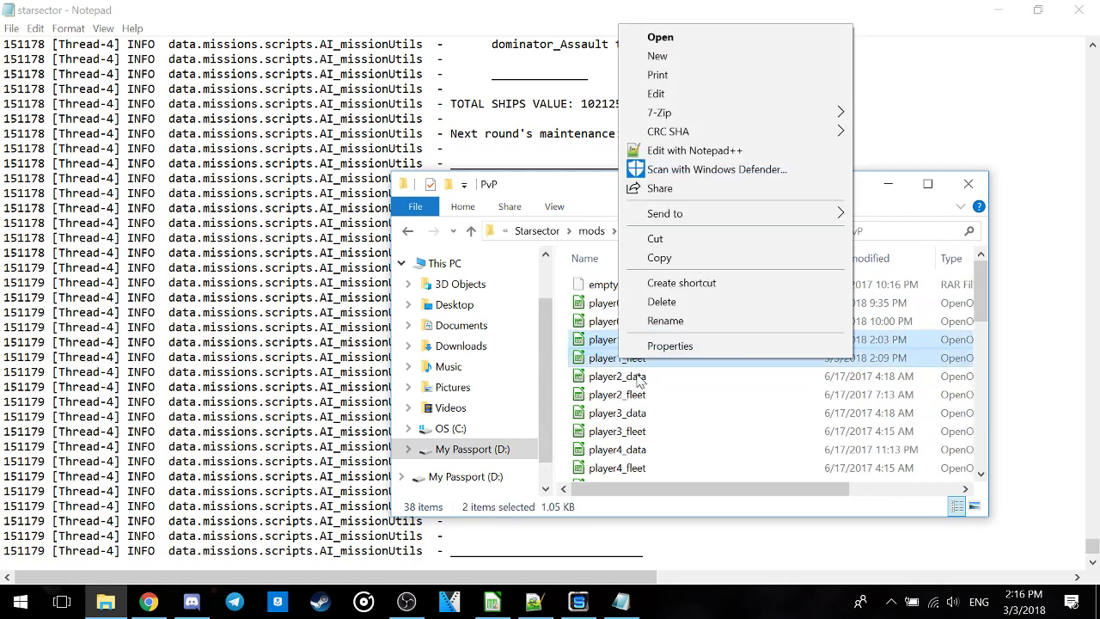
click(663, 258)
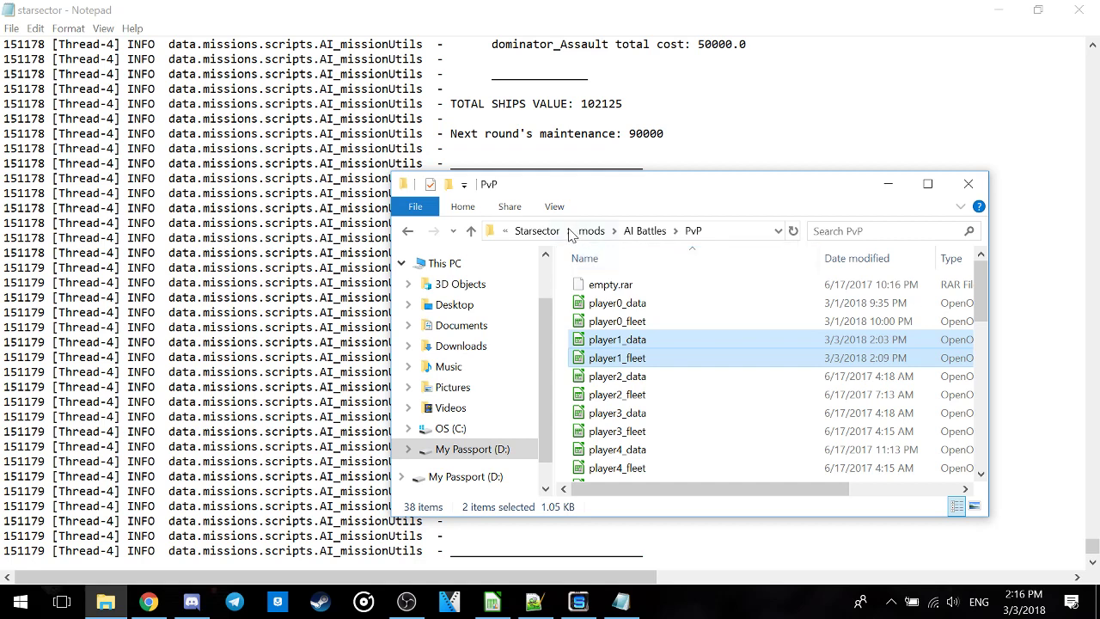
- Create a folder named Guide Submission in the main Starsector folder
click(536, 230)
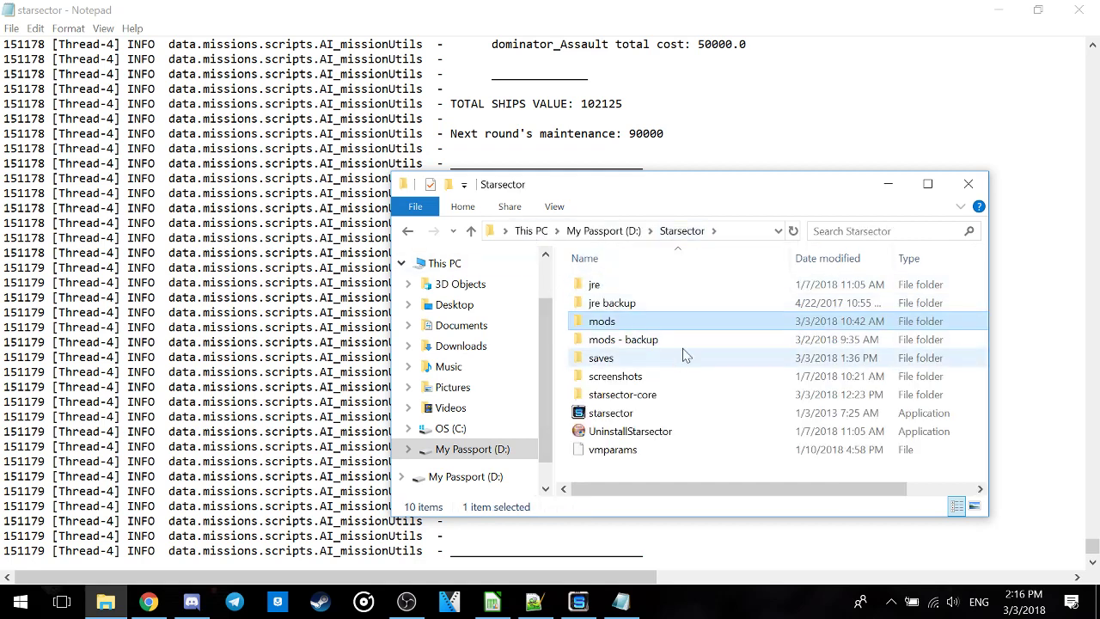
click(447, 184)
text(Guide Sum)
text(bission)
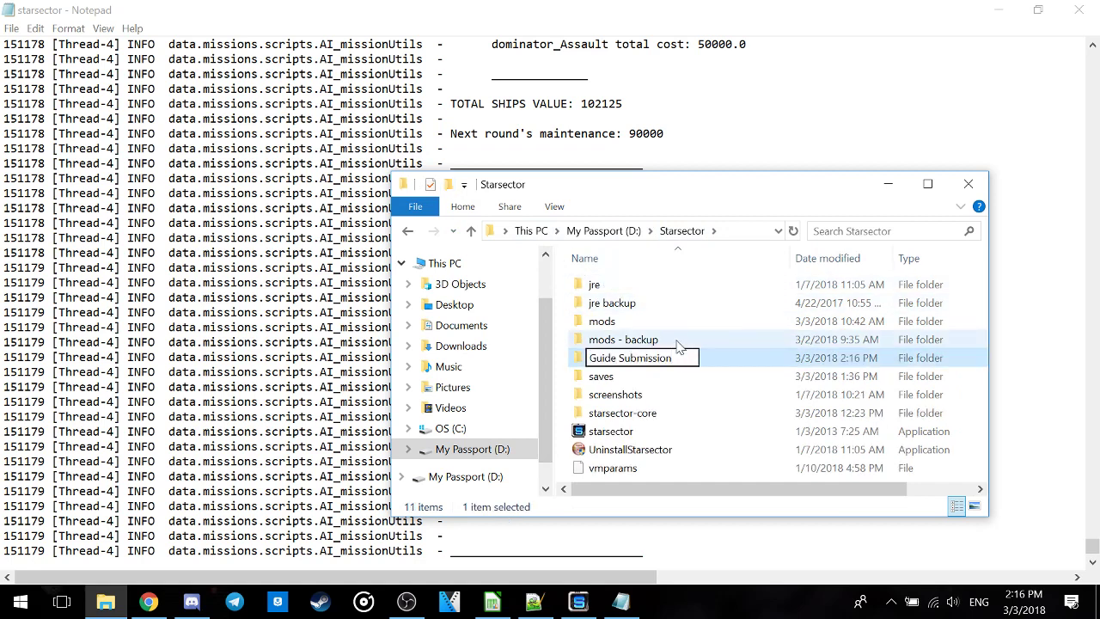
key(Return)
- Paste the copied player1_data and player1_fleet files into the Guide Submission folder
double_click(663, 285)
right_click(664, 290)
click(720, 410)
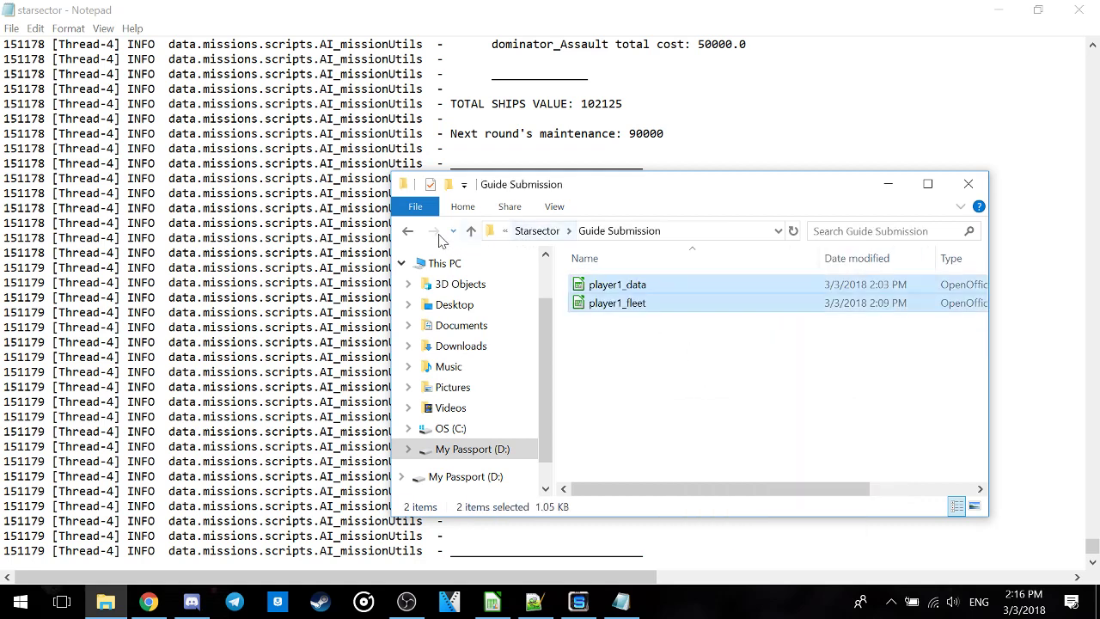
- Copy the Guide_Lasher variant file from the AI Battles mod's data\variants folder
click(407, 232)
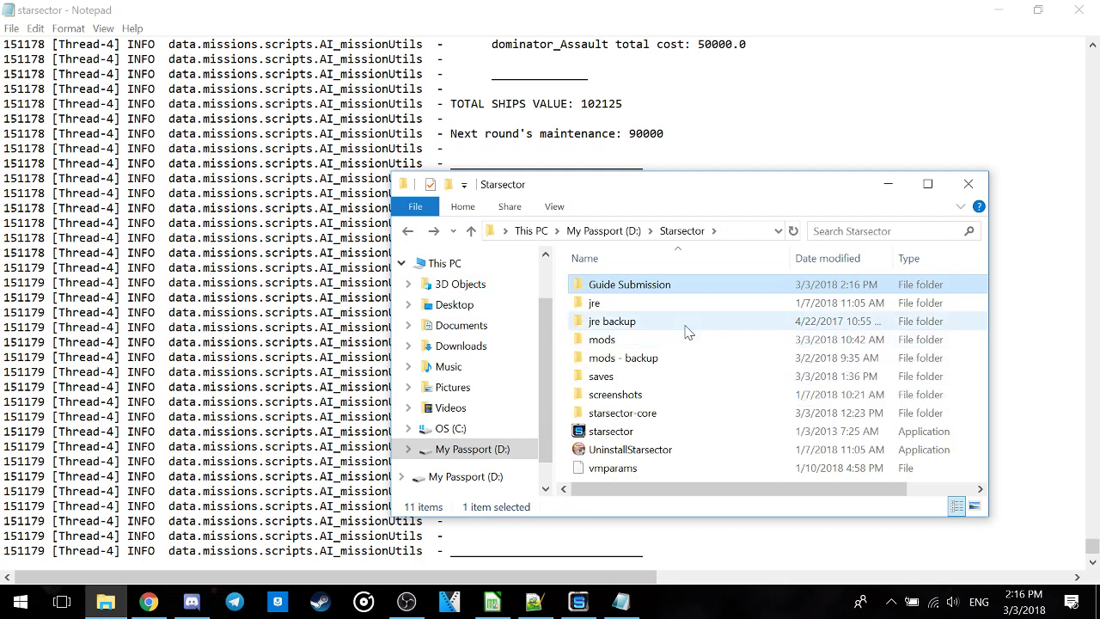
double_click(639, 342)
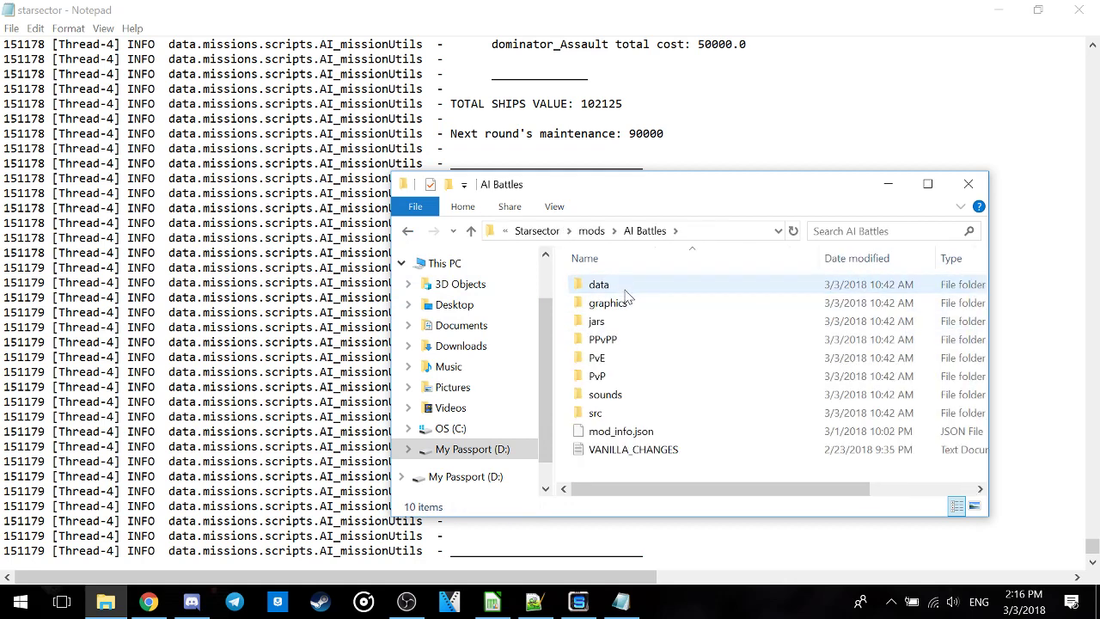
double_click(627, 293)
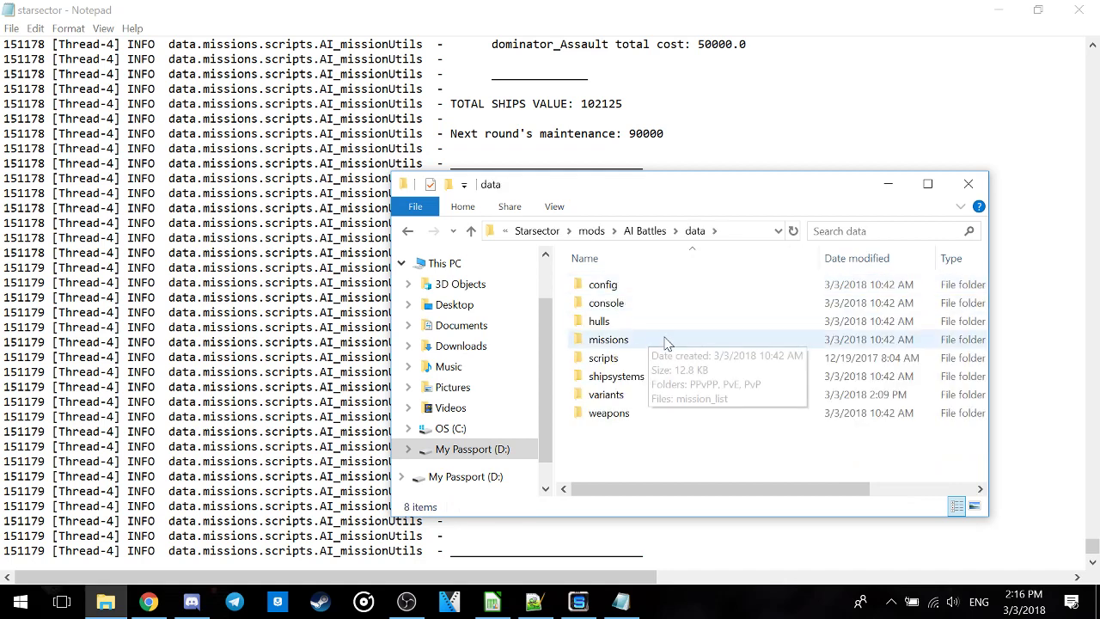
double_click(628, 398)
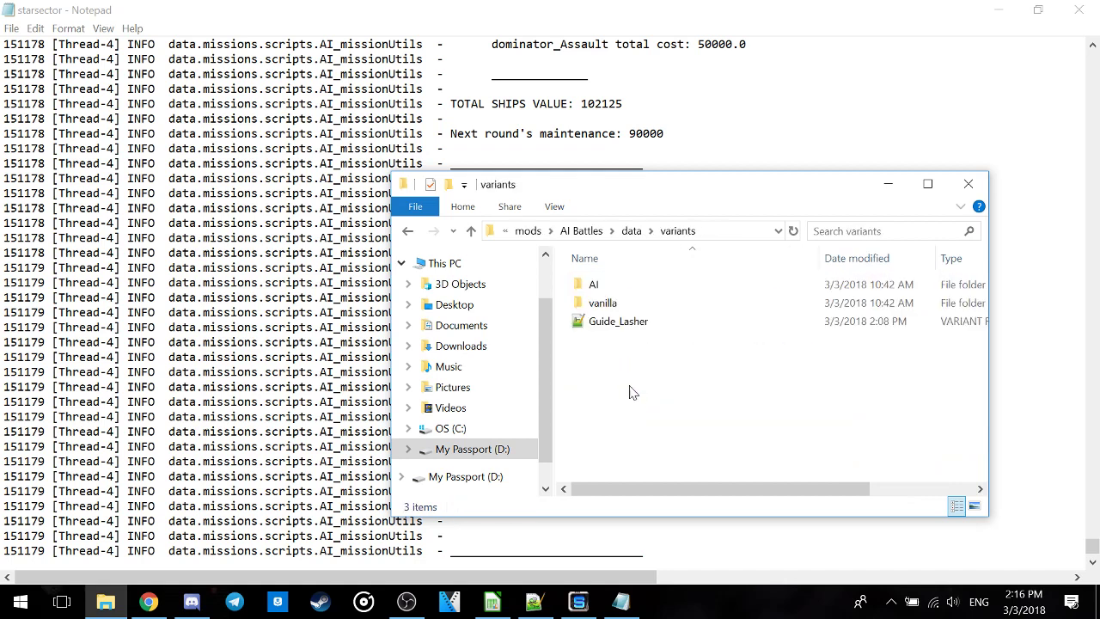
right_click(630, 327)
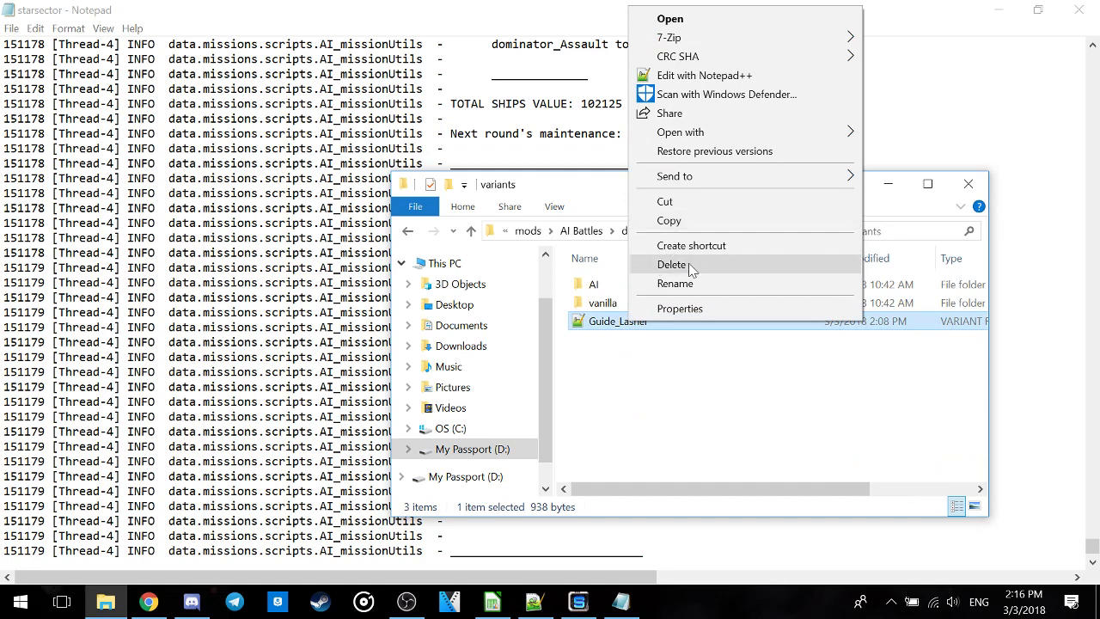
click(592, 334)
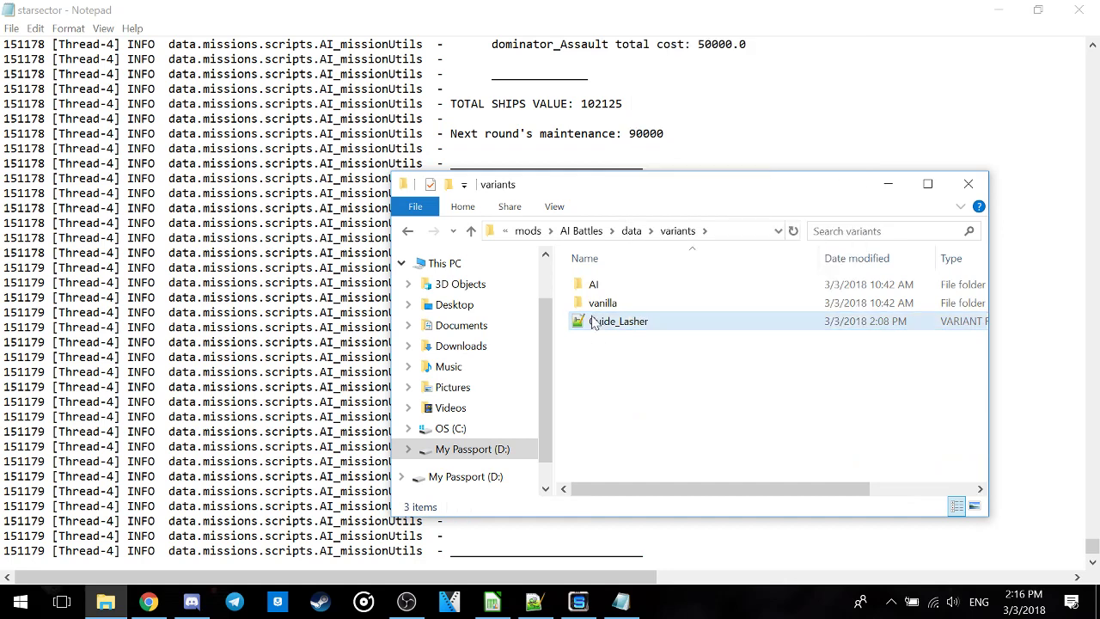
right_click(626, 330)
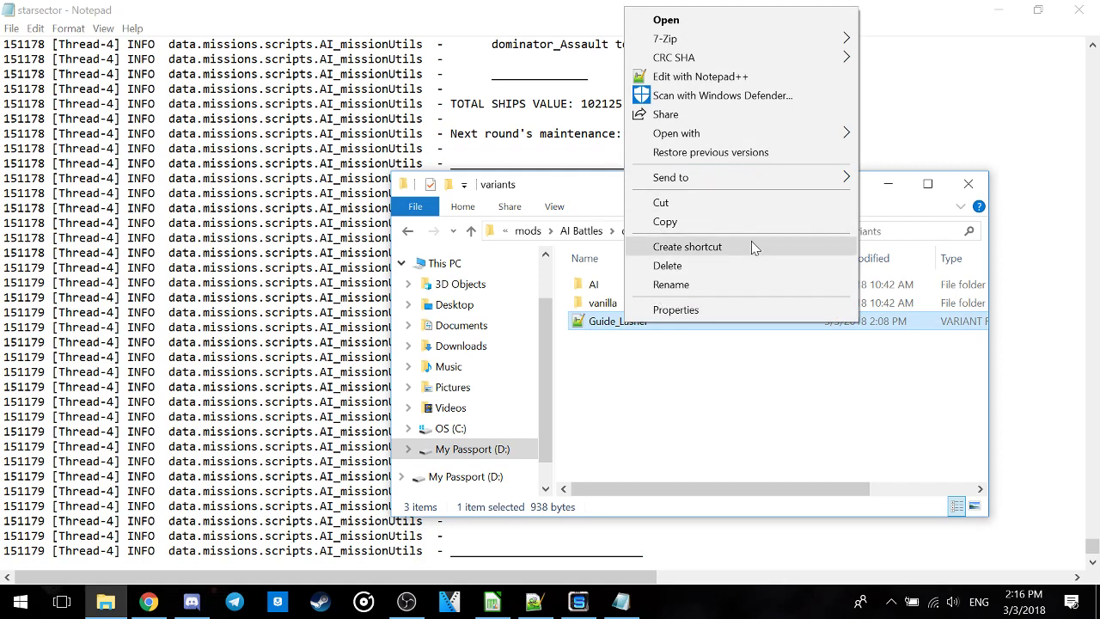
click(726, 223)
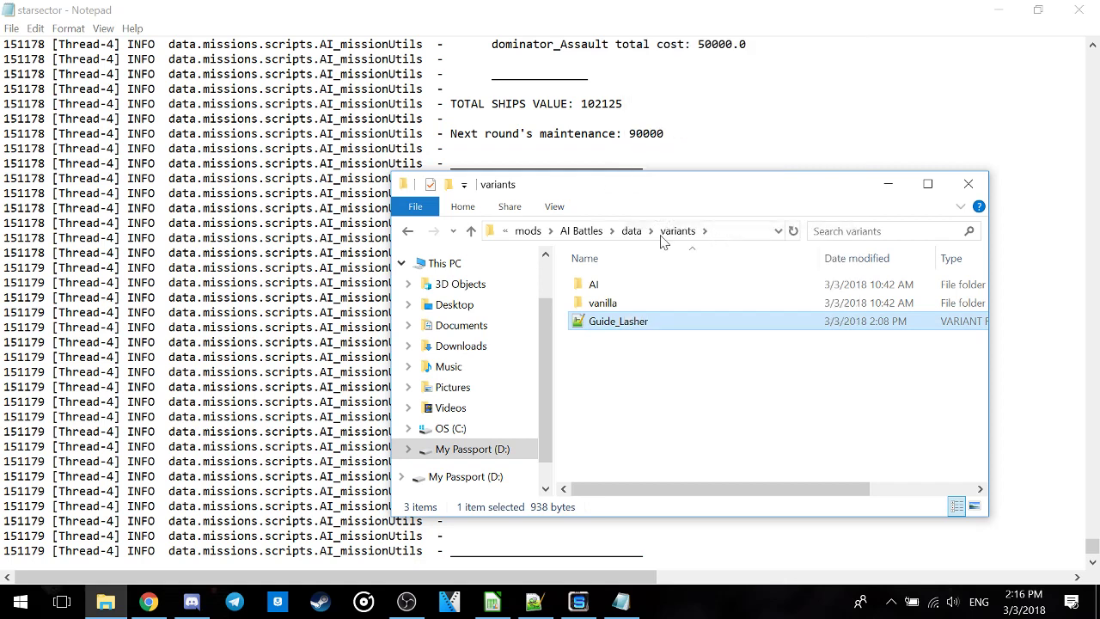
- Paste the copied Guide_Lasher variant file into the Guide Submission folder inside the main Starsector folder
click(524, 238)
click(621, 235)
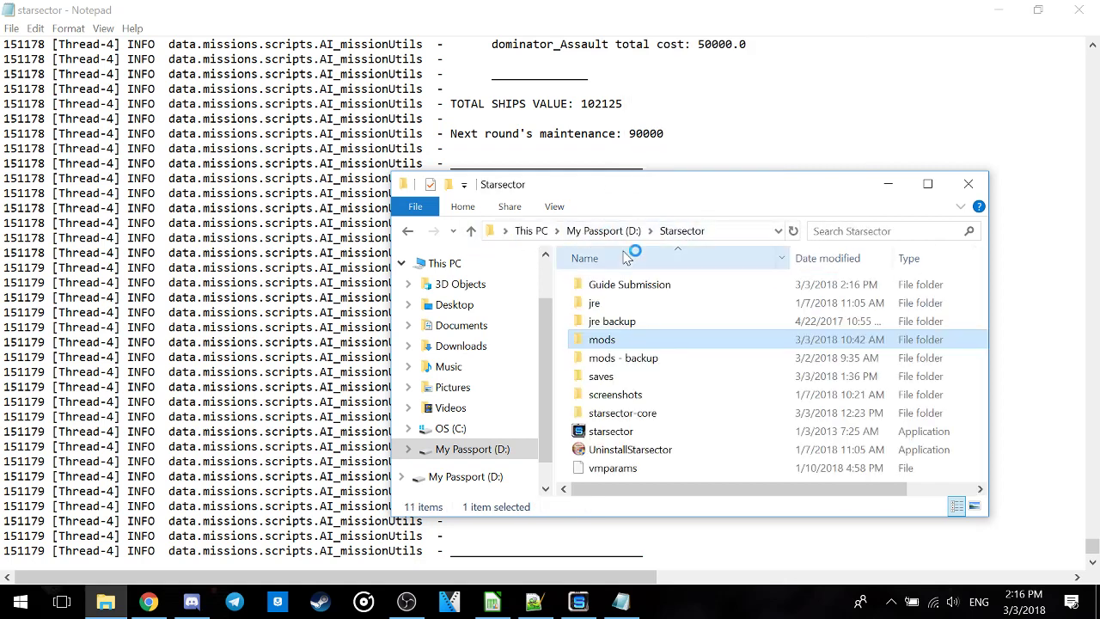
double_click(613, 294)
right_click(624, 346)
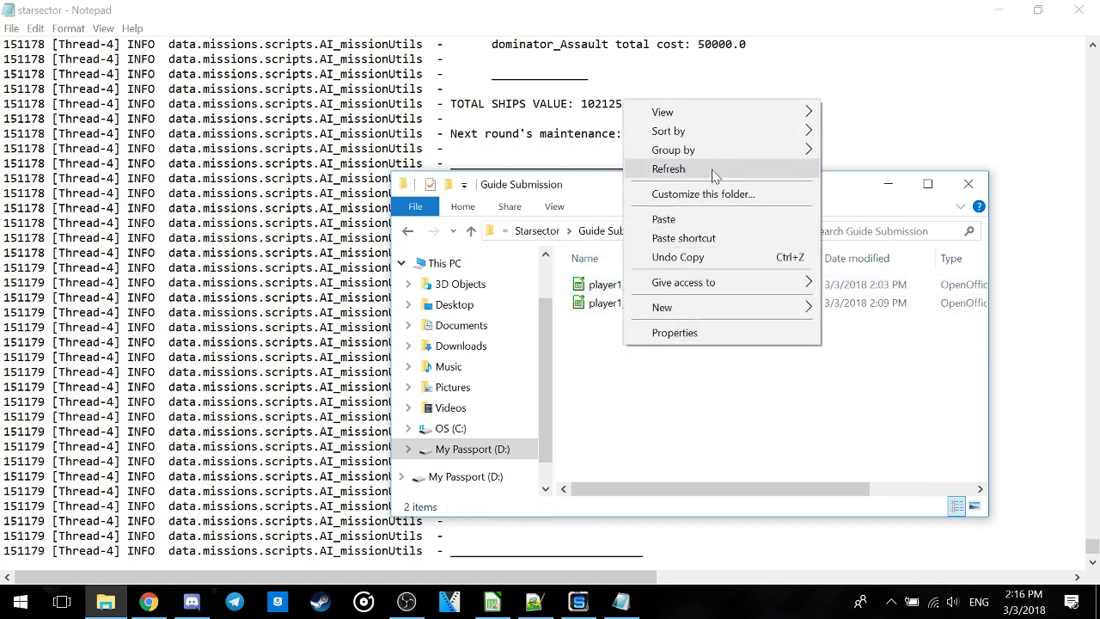
click(705, 219)
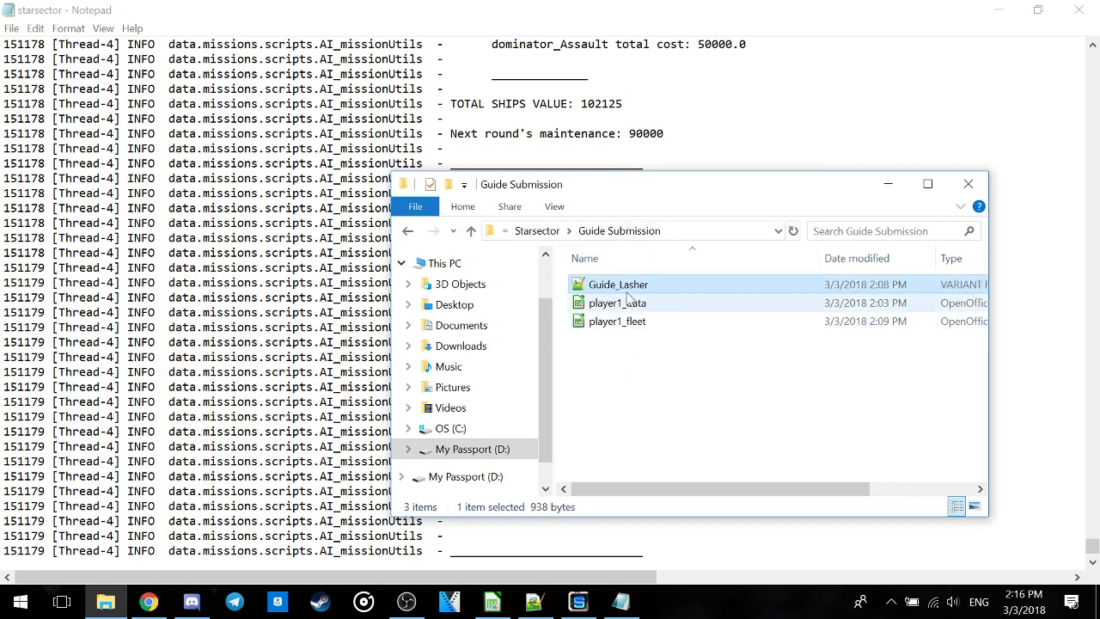
click(641, 393)
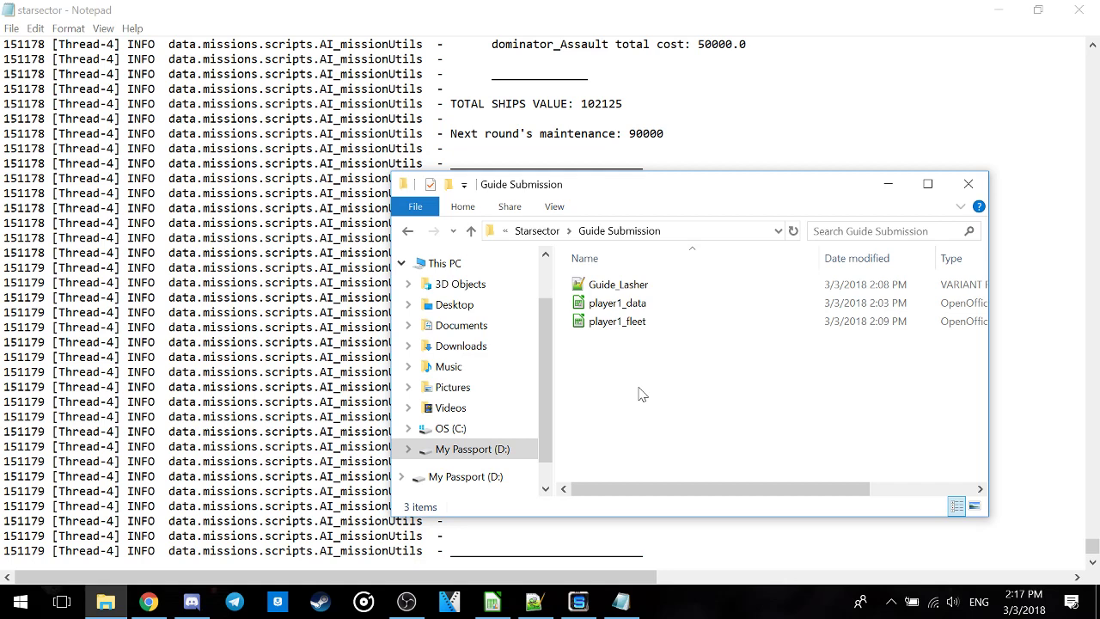
- Compress the Guide Submission folder with 7-Zip into Guide Submission.7z in the Starsector folder, and select the archive
key(alt+Left)
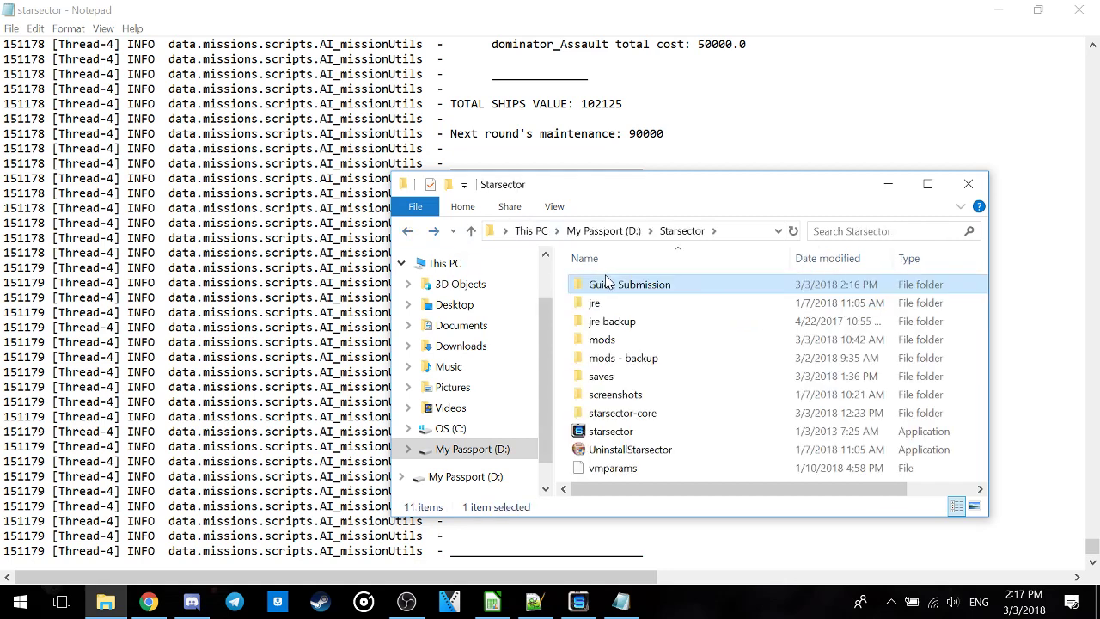
right_click(628, 285)
mouse_move(658, 285)
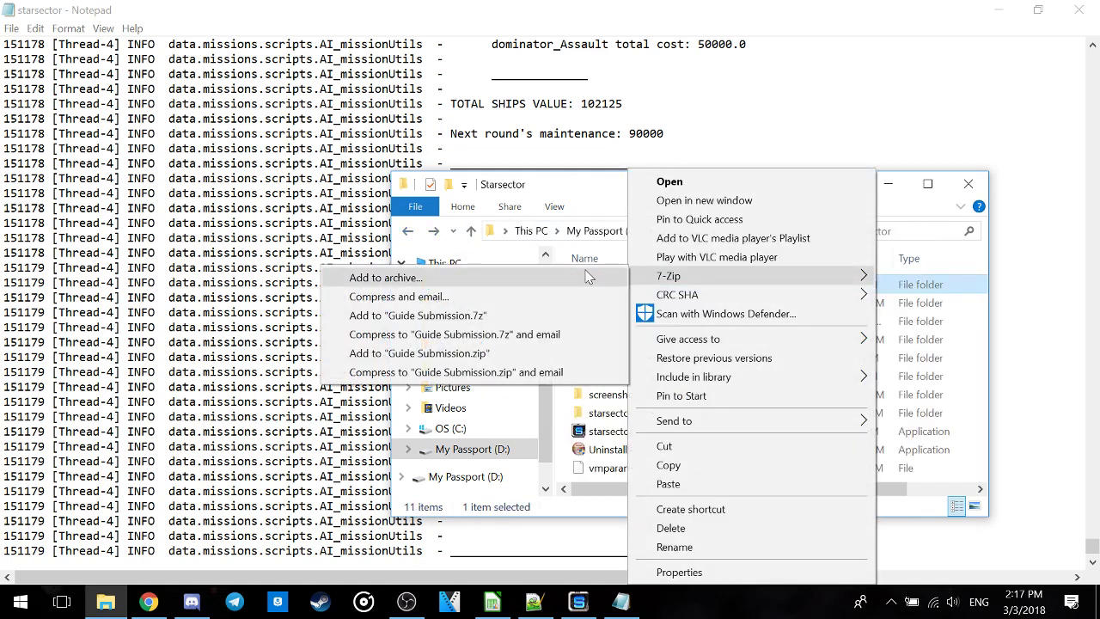
click(385, 278)
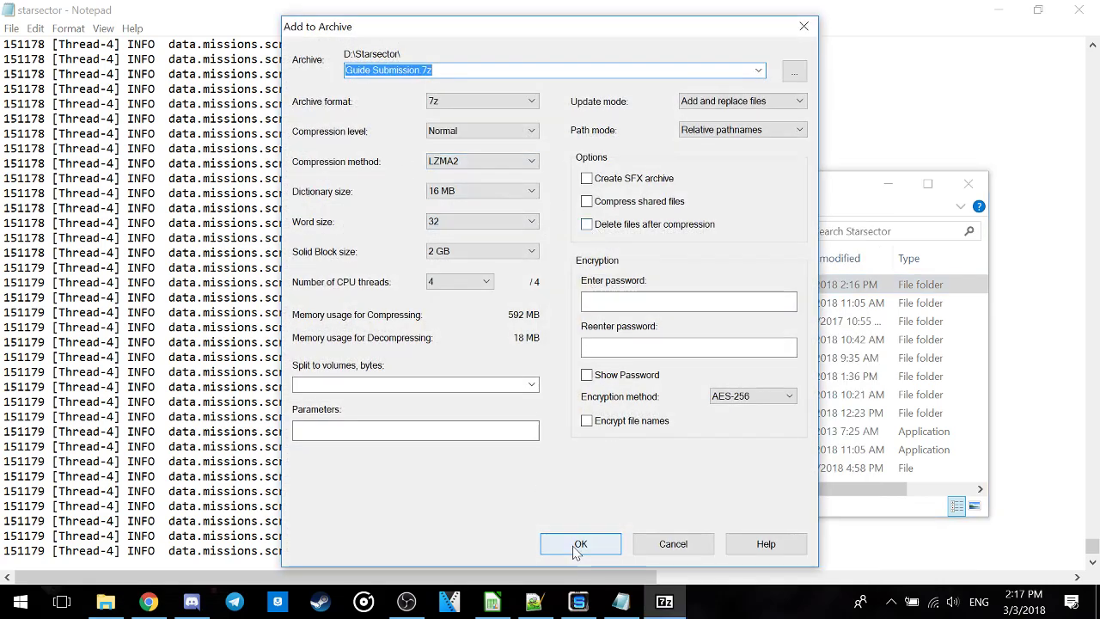
click(574, 548)
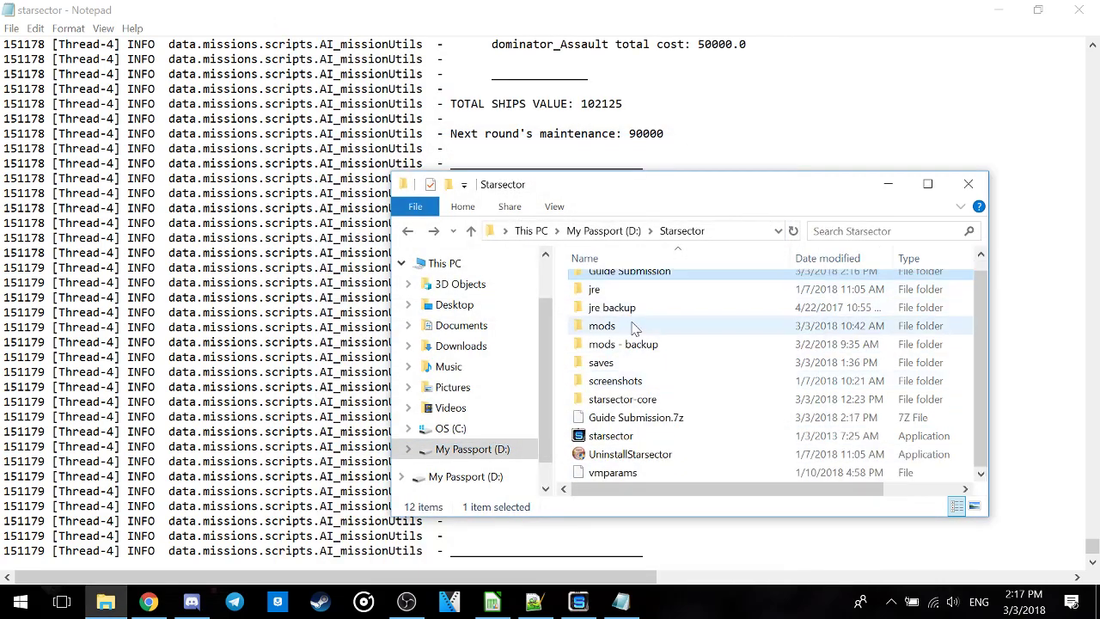
click(679, 418)
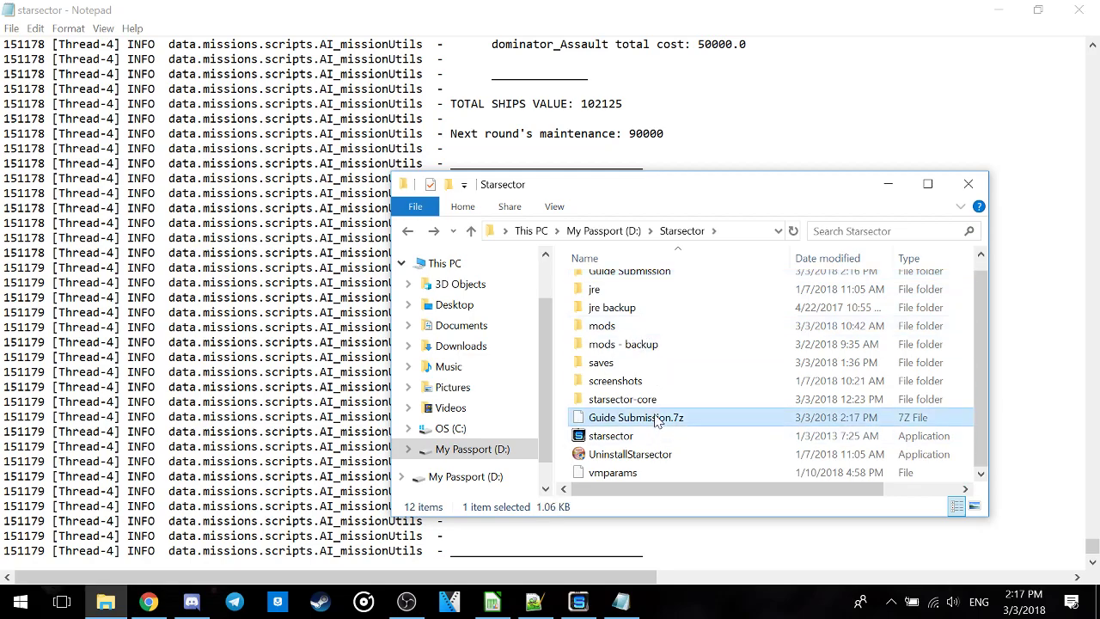
- Switch to Discord and send Guide Submission.7z from D:\Starsector to the first direct-message contact with the comment "Here Ya Go!"
click(191, 601)
click(123, 198)
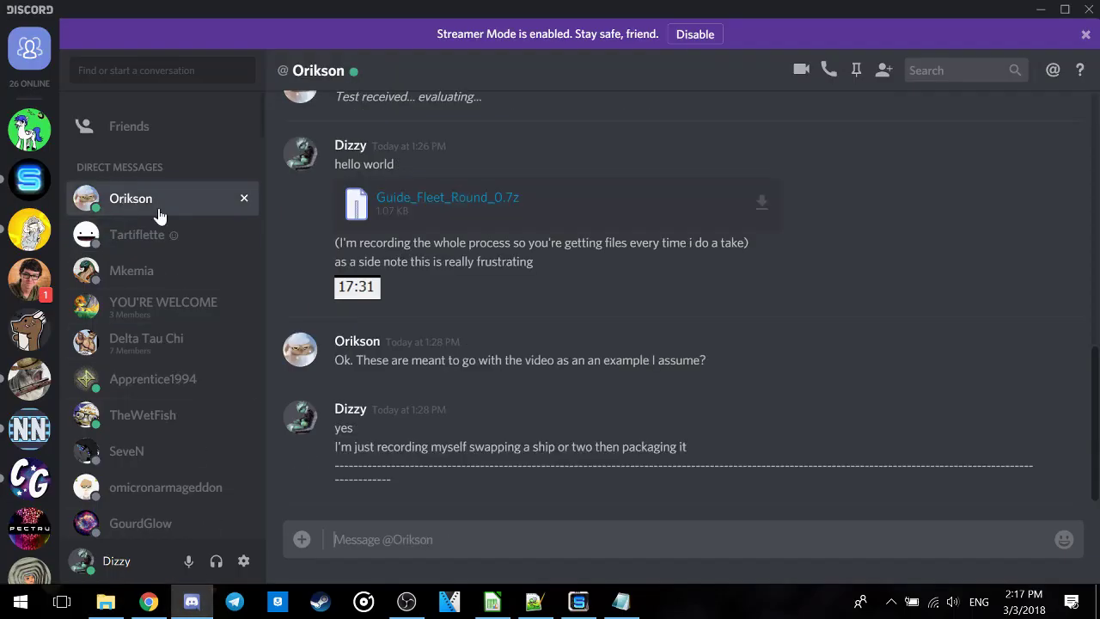
click(301, 539)
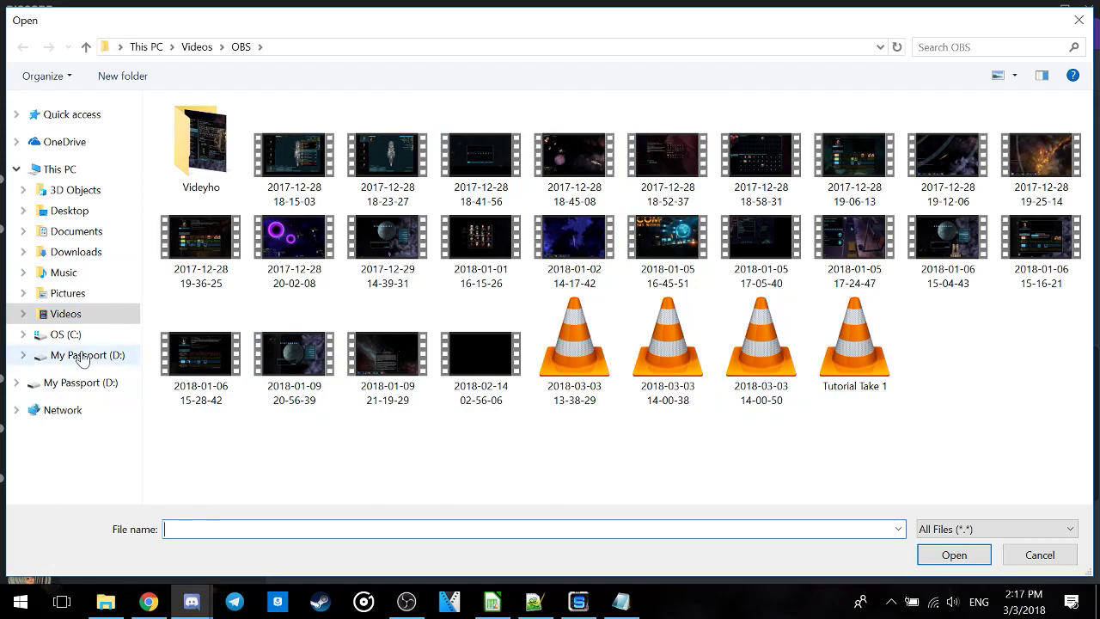
click(82, 356)
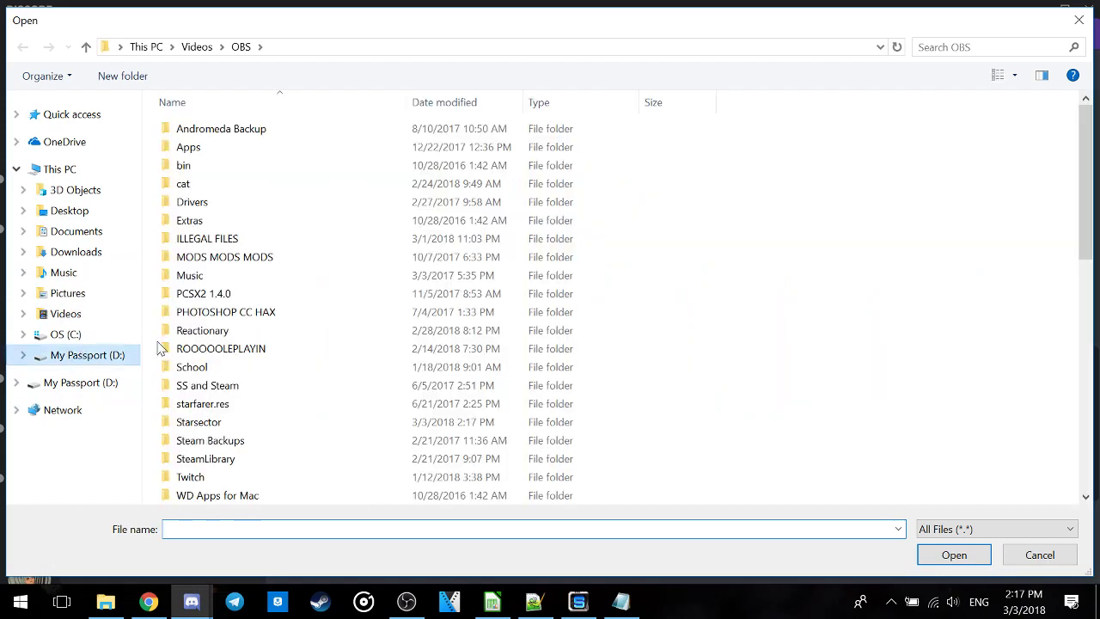
double_click(219, 423)
double_click(241, 278)
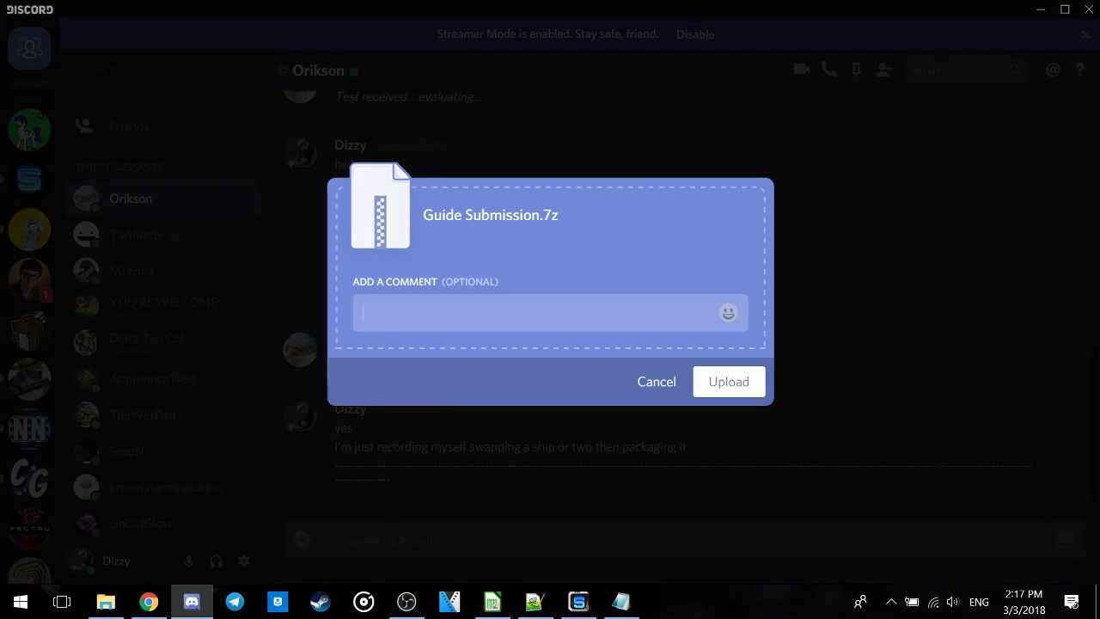
text(Here Ya Go!)
click(711, 382)
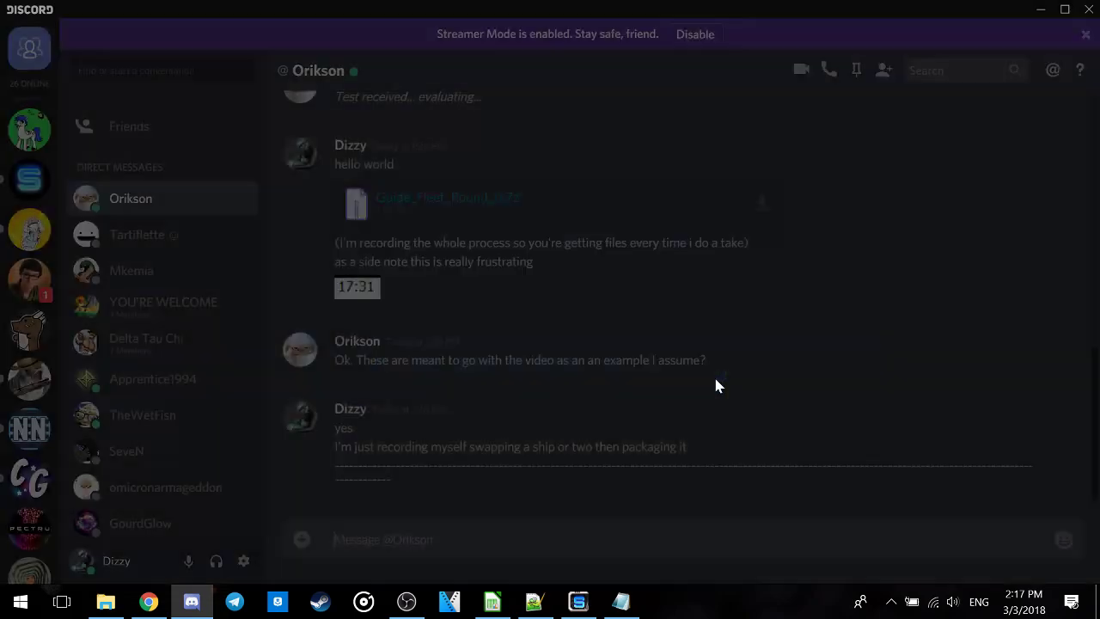